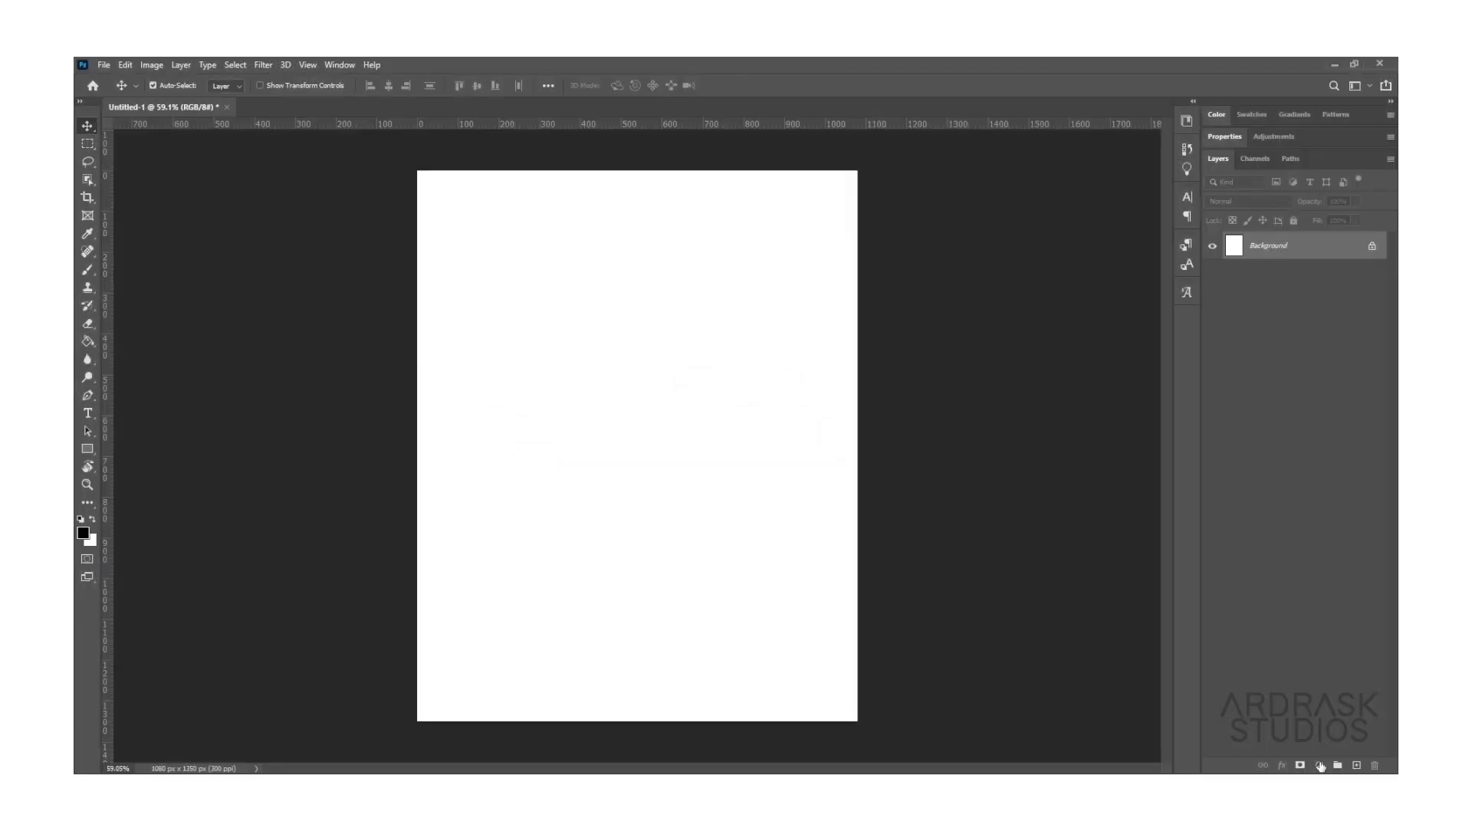
Add a Solid Color fill layer in grey #a3a3a3 above the white Background.
left_click(1320, 766)
left_click(1323, 523)
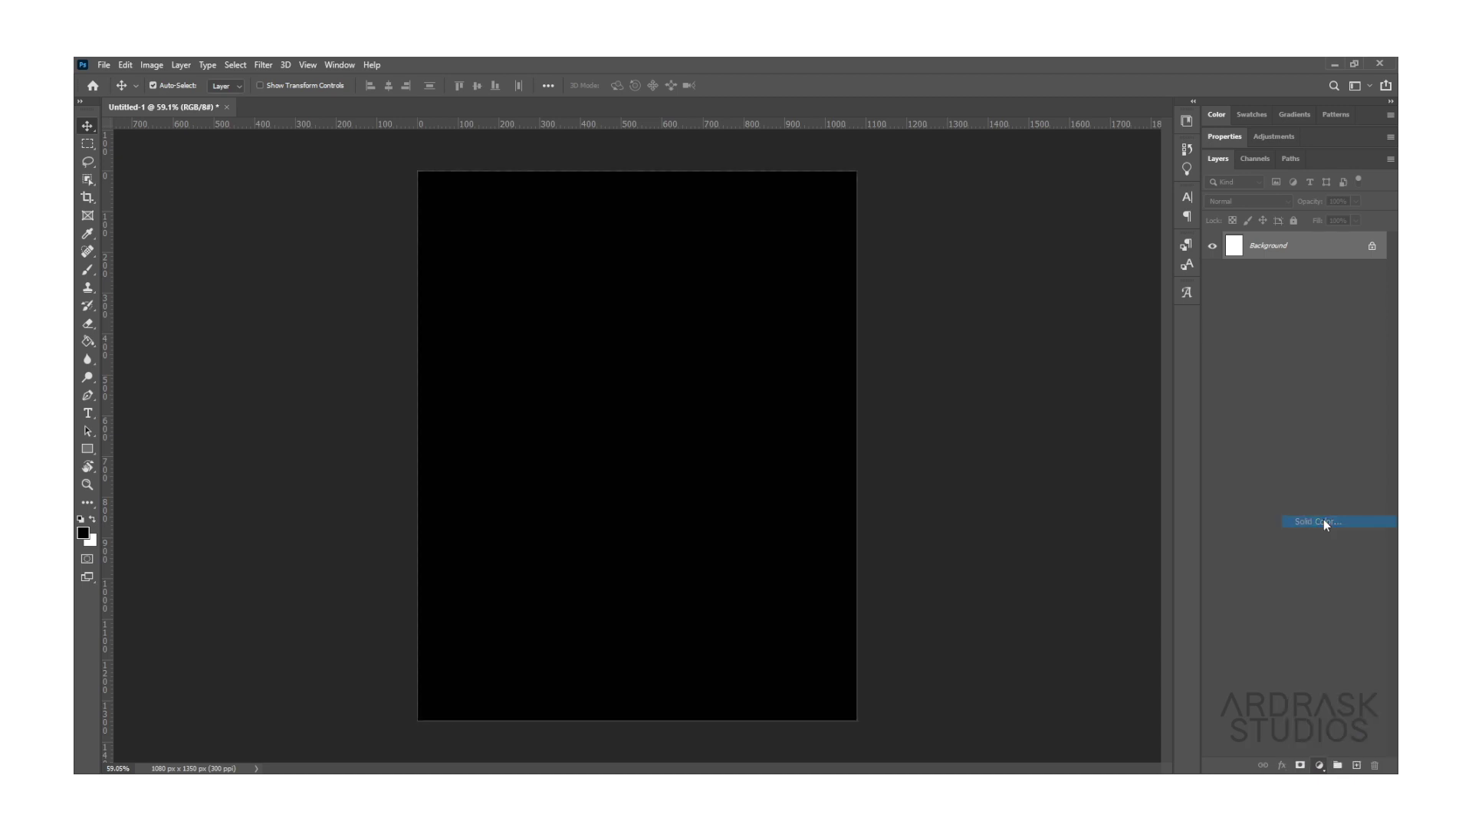
mouse_move(680, 536)
left_mouse_down()
mouse_move(568, 524)
mouse_move(548, 450)
left_mouse_up()
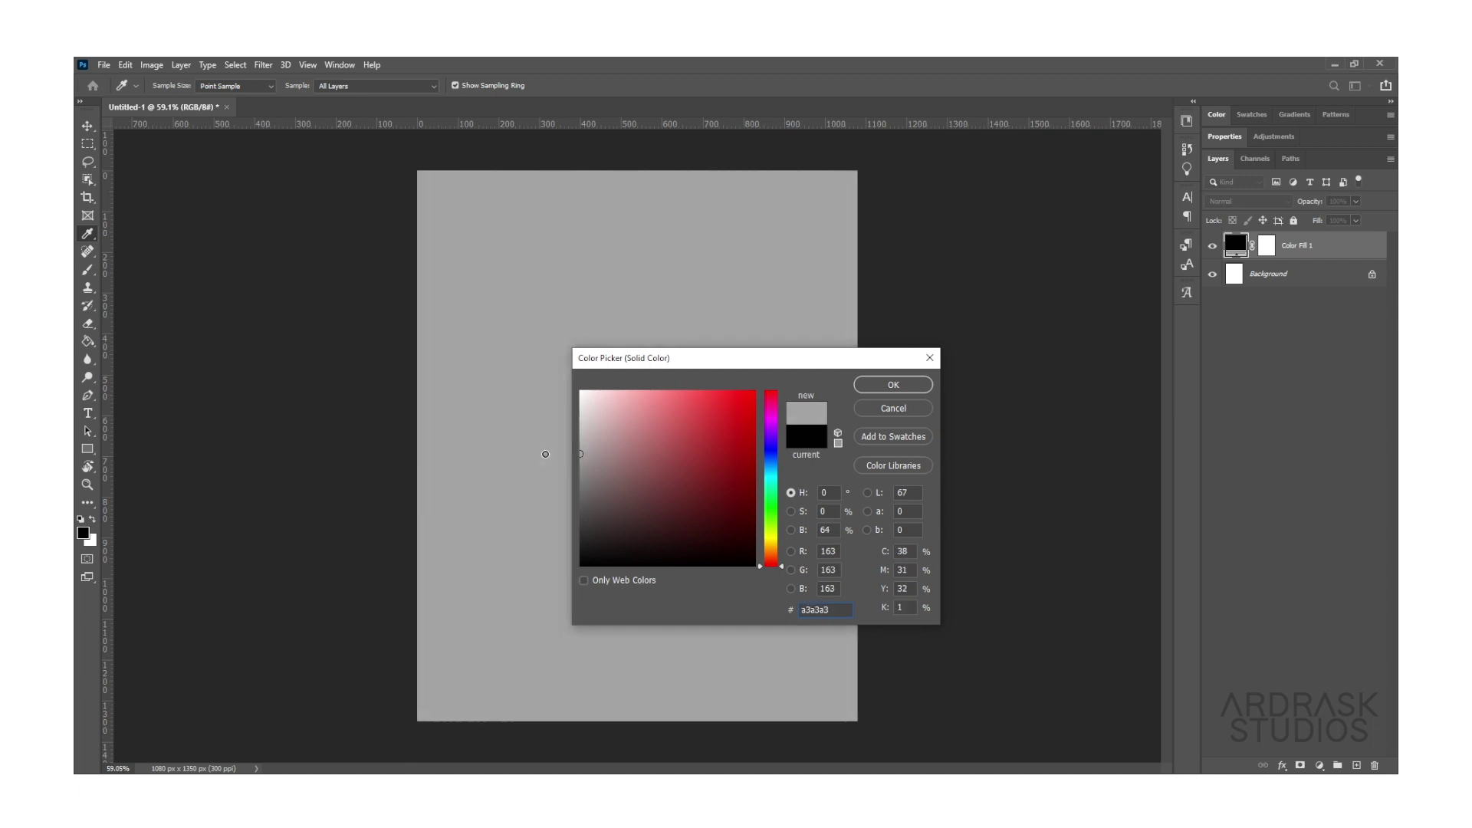
left_click(905, 390)
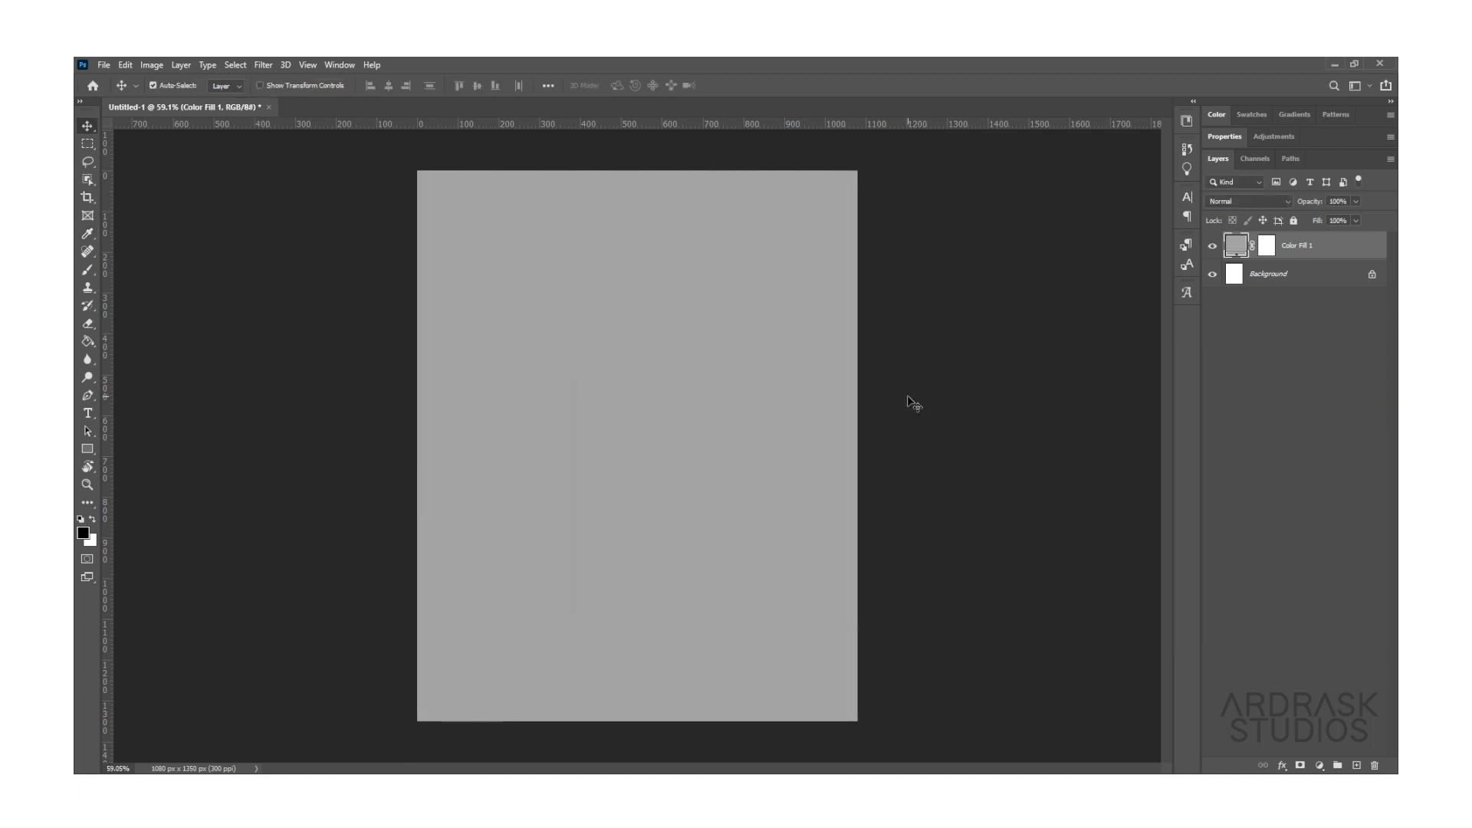
Draw a 685×685 px rounded square with 160 px corner radius on the canvas.
left_click(91, 446)
left_click(154, 445)
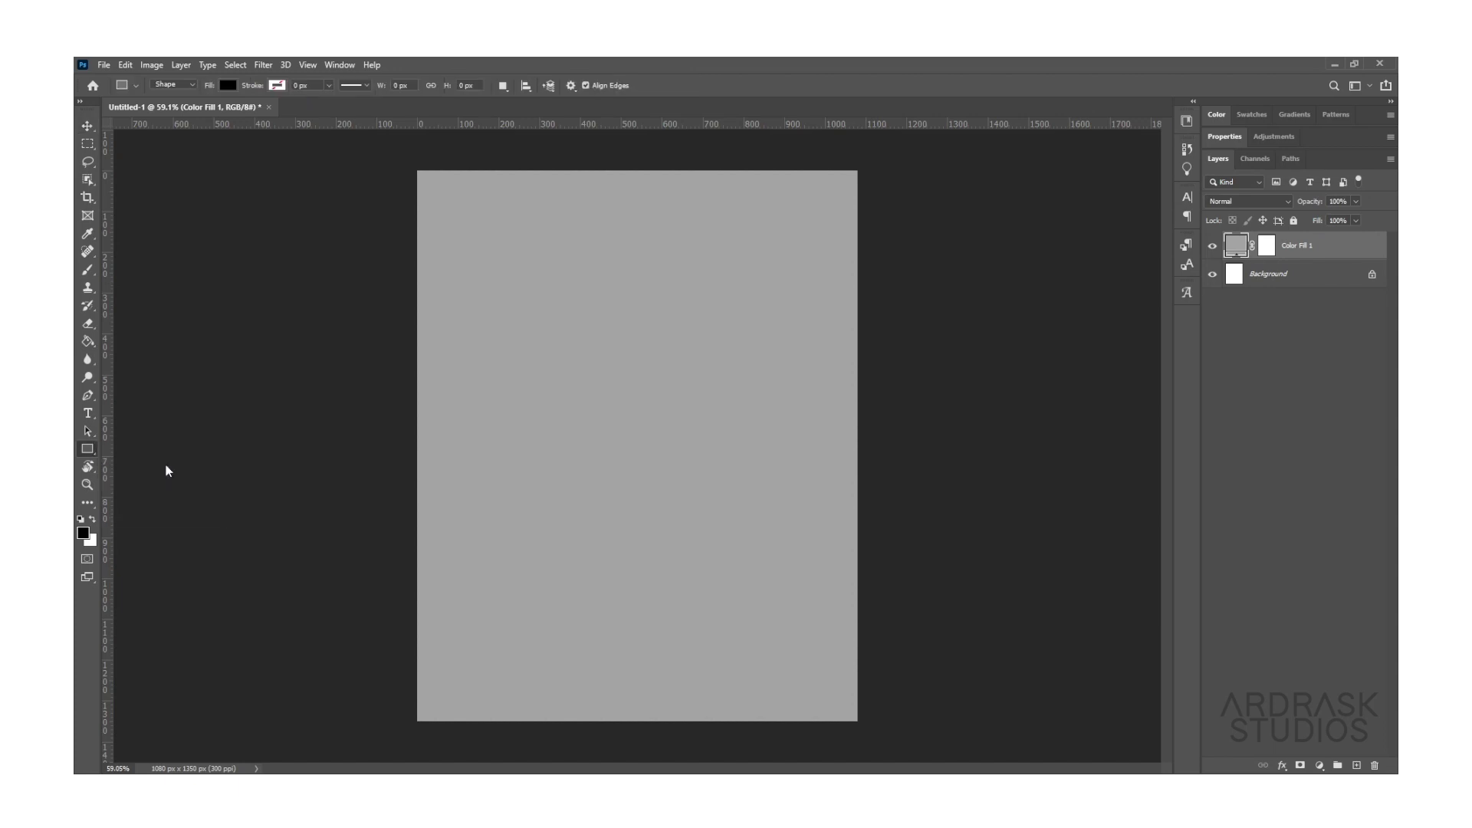
left_click_drag(498, 320, 778, 599)
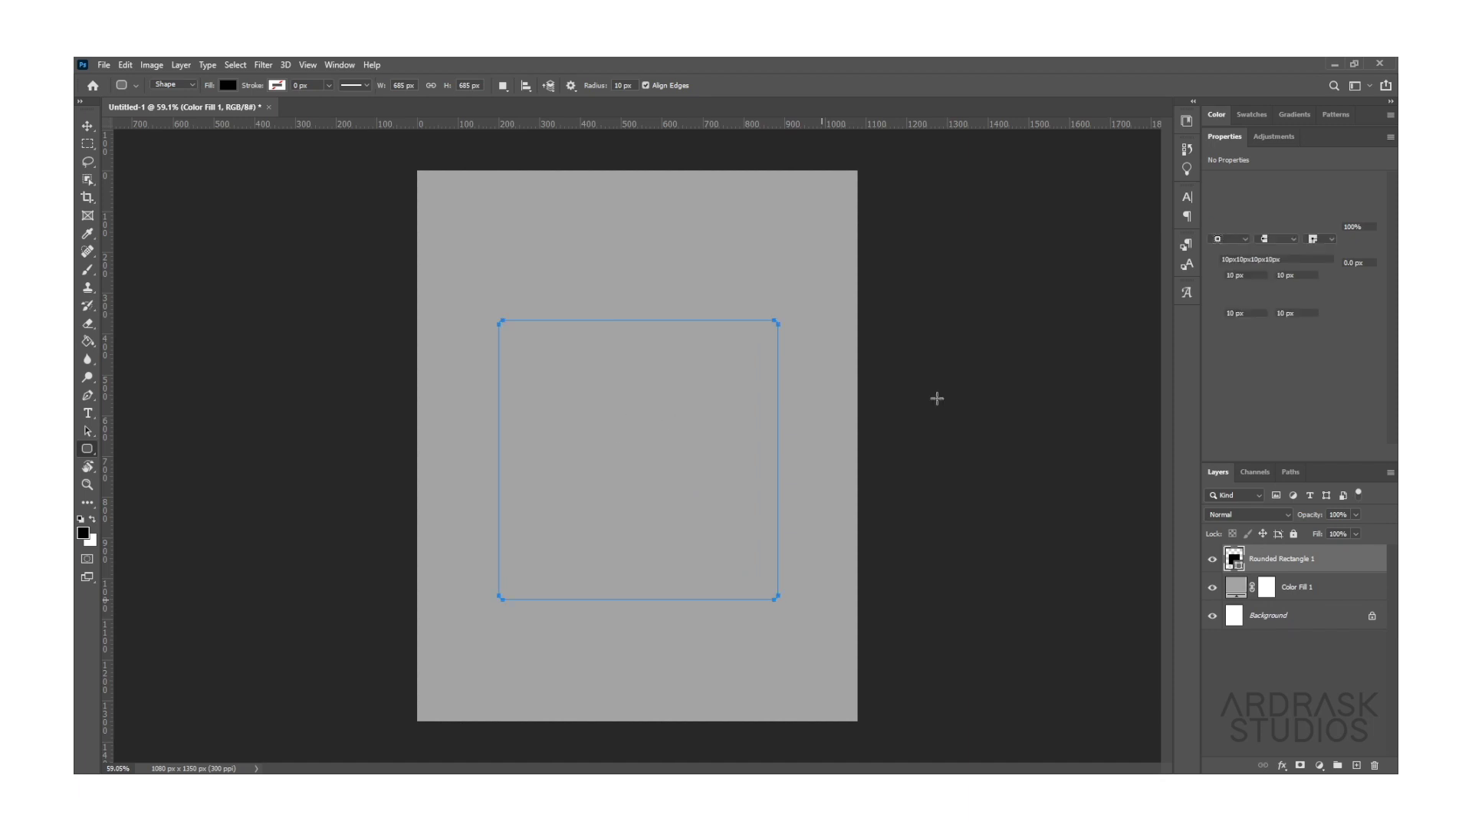
left_click_drag(1214, 276, 1318, 279)
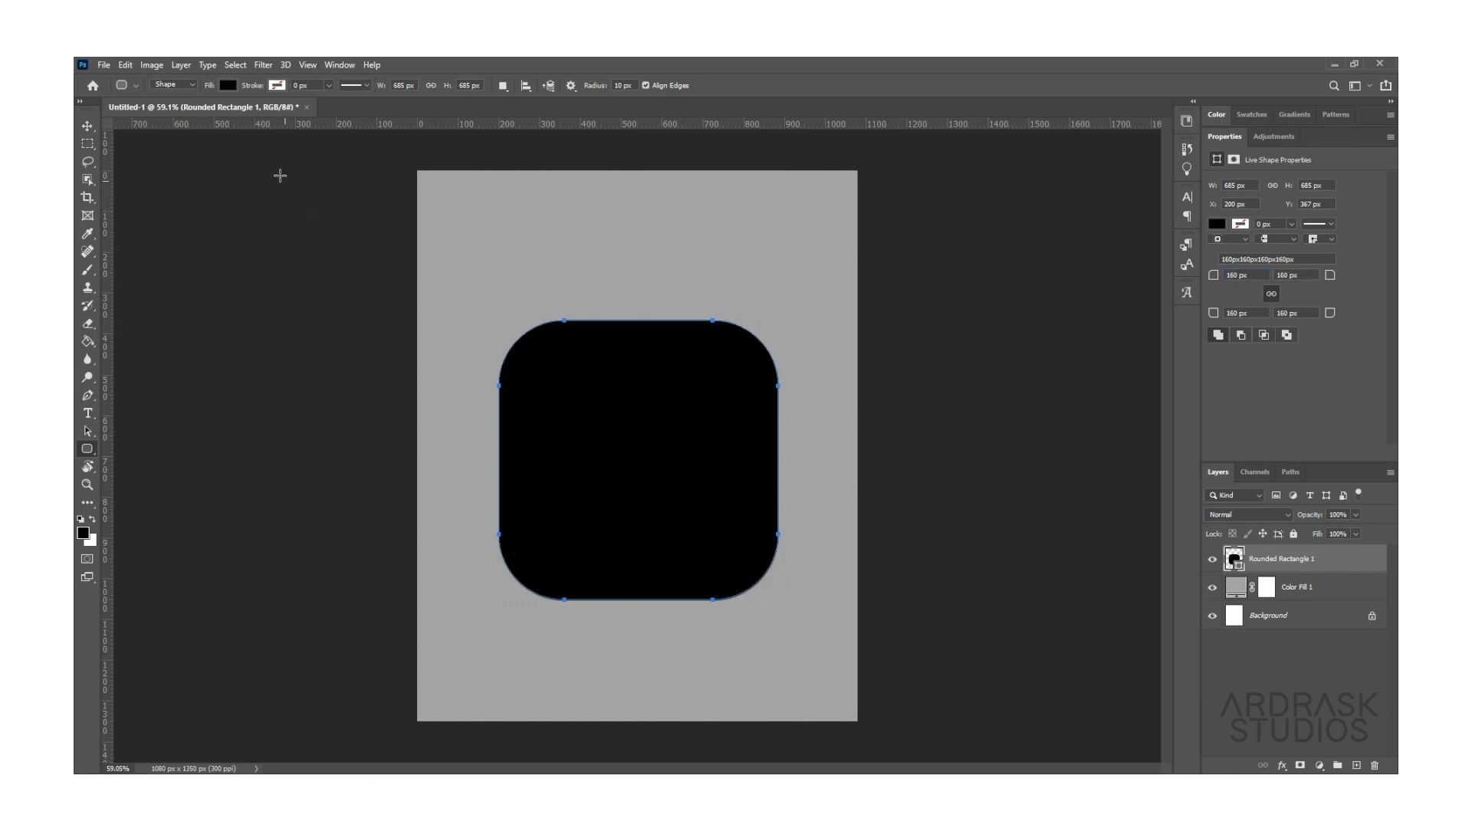
Switch the square's fill to a linear gradient at a 135° angle.
left_click(227, 86)
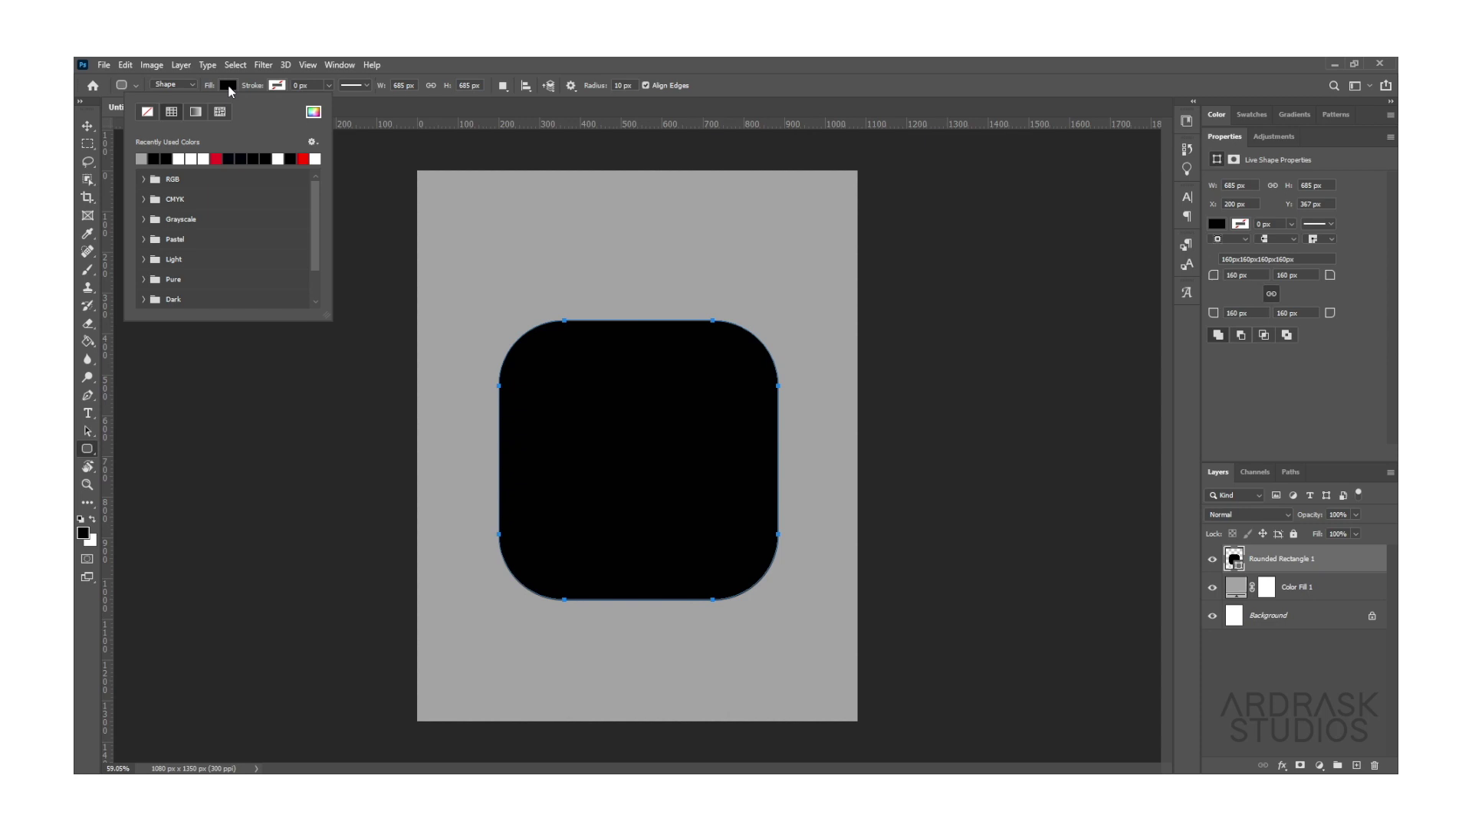
left_click(196, 112)
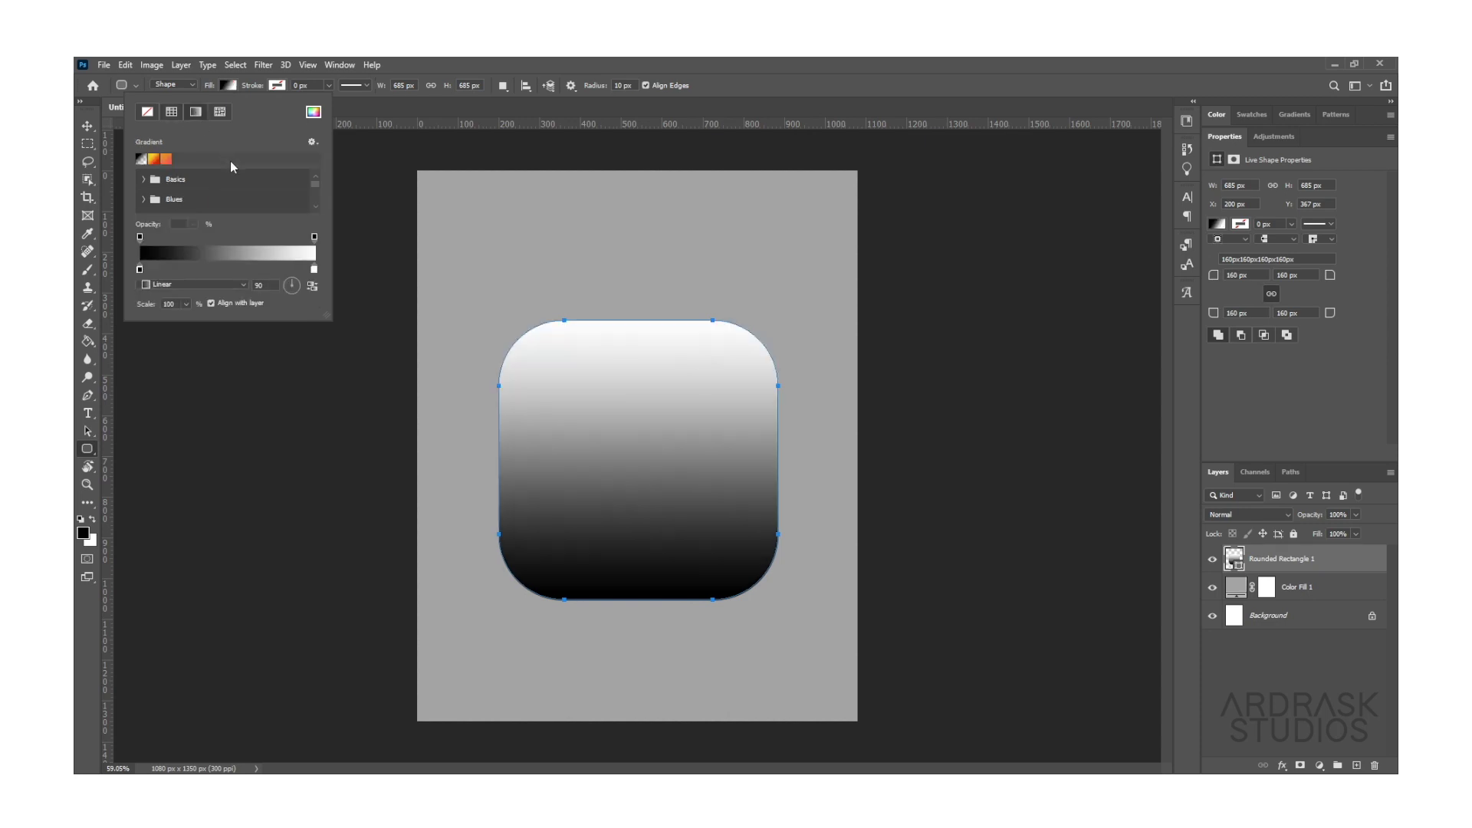
left_click(260, 286)
type("135")
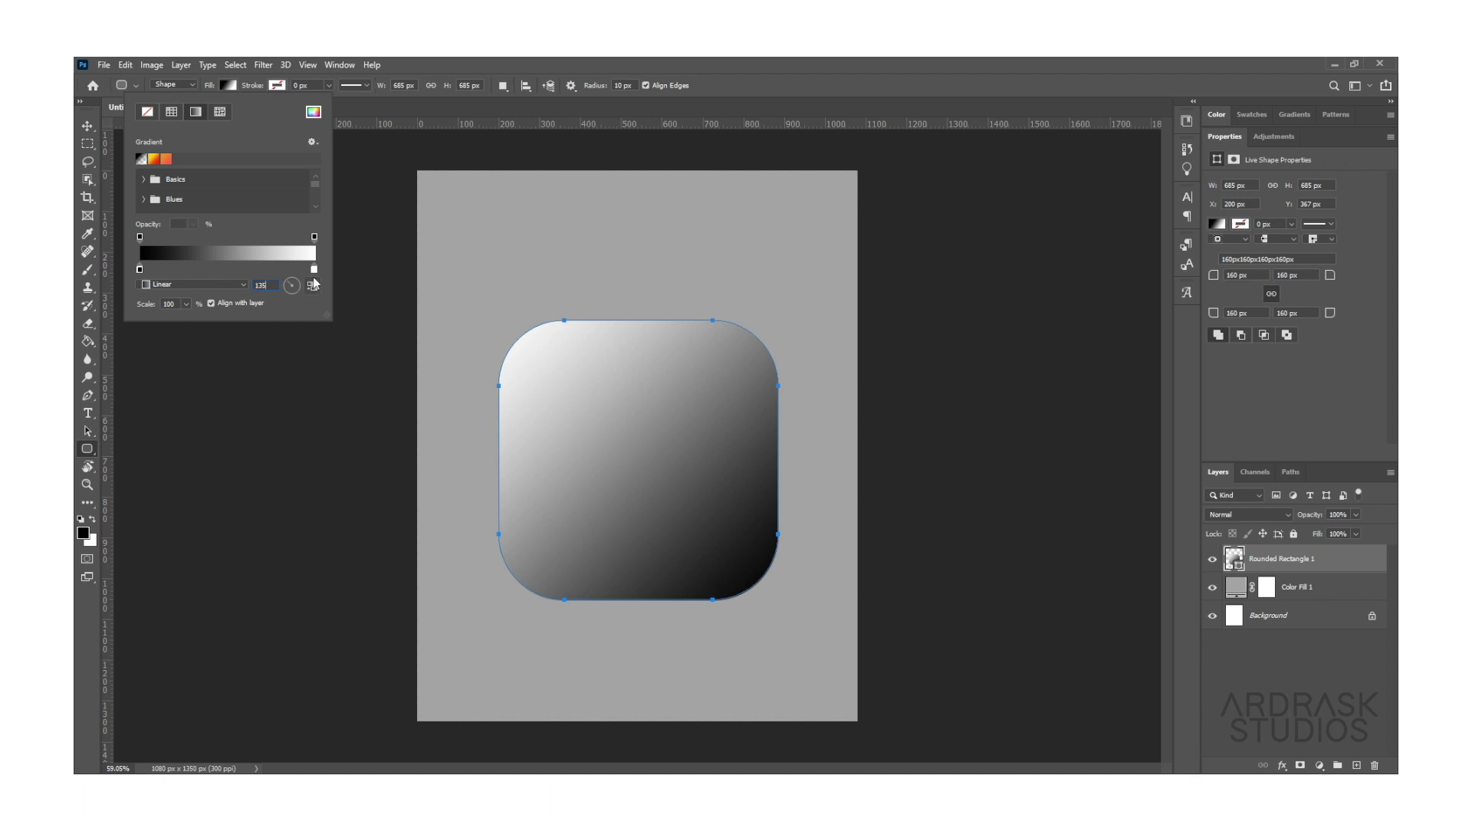
Set the gradient stops to grey #a3a3a3 and near-white #fbfbfb.
double_click(139, 269)
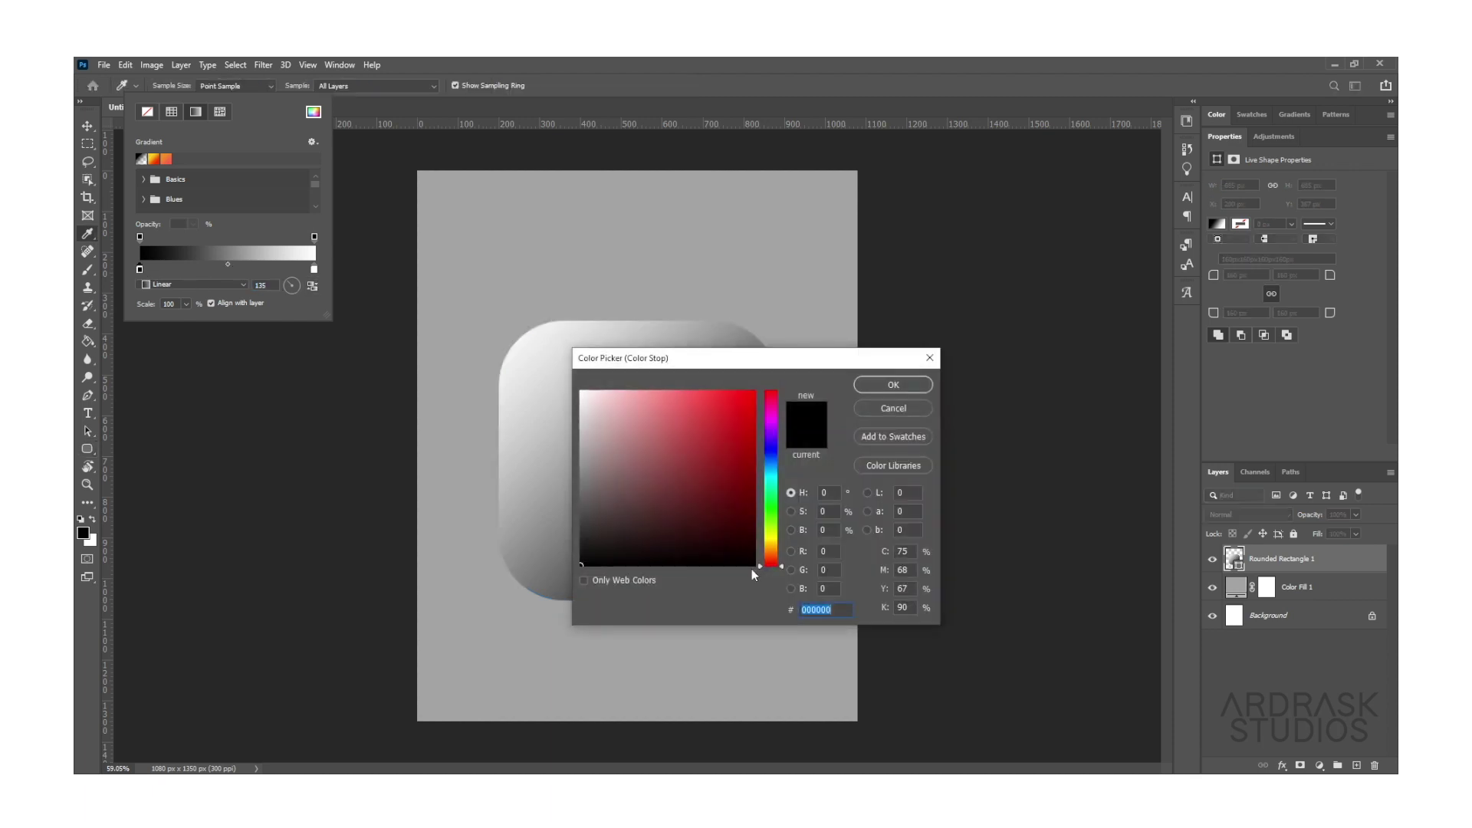
left_click(778, 627)
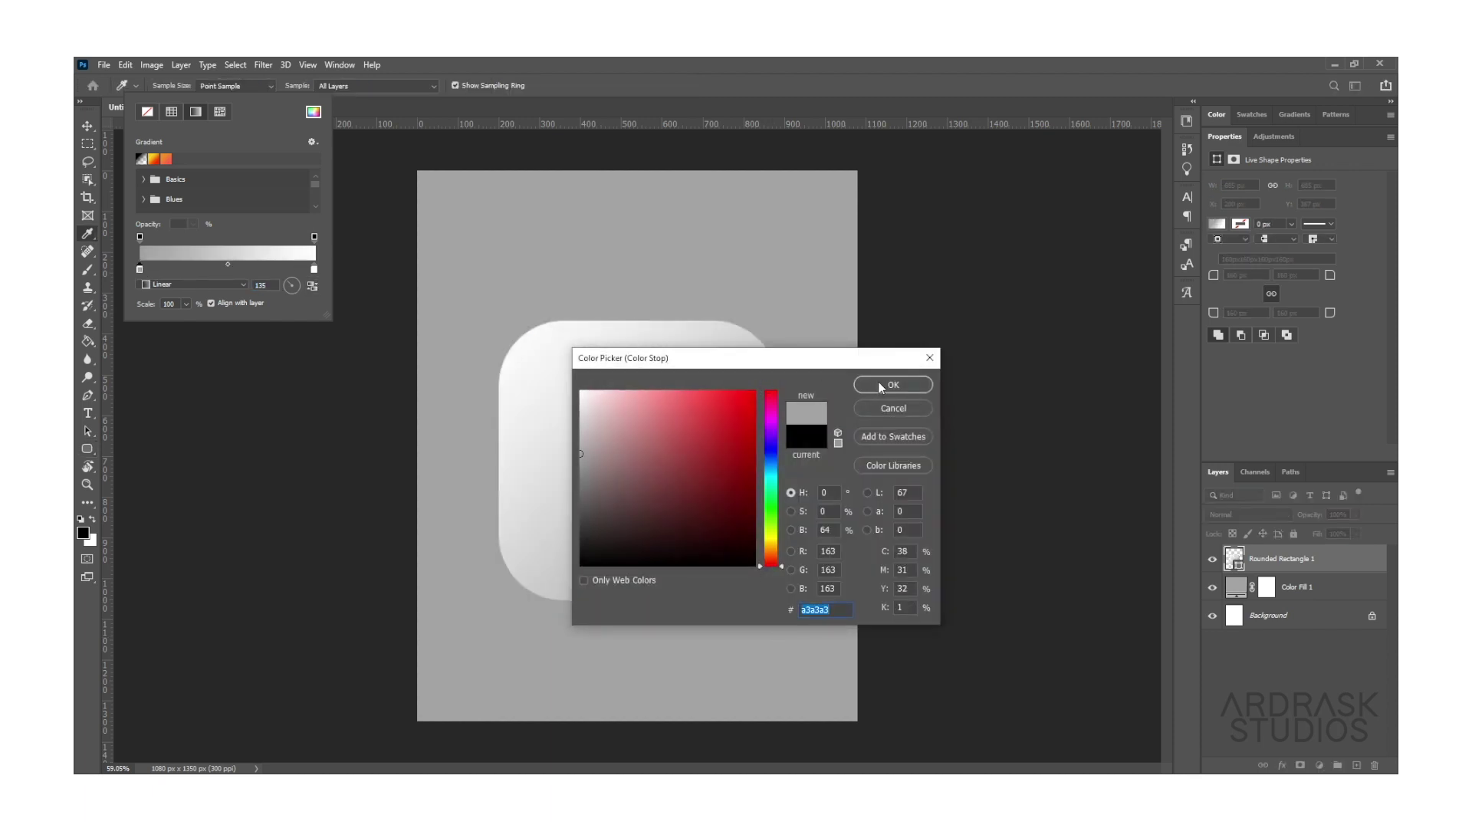
left_click_drag(838, 356, 836, 270)
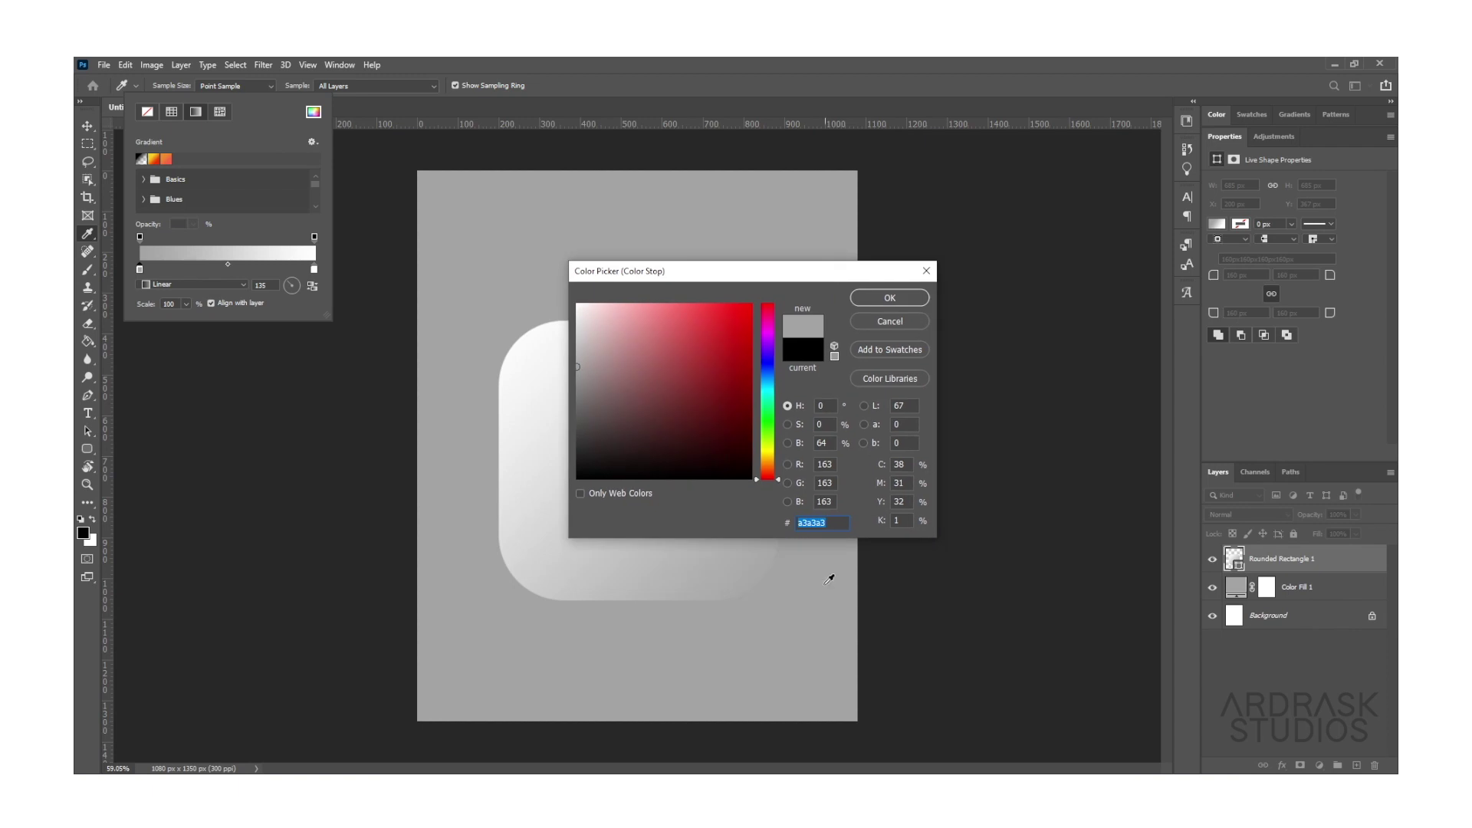
left_click(889, 299)
double_click(314, 270)
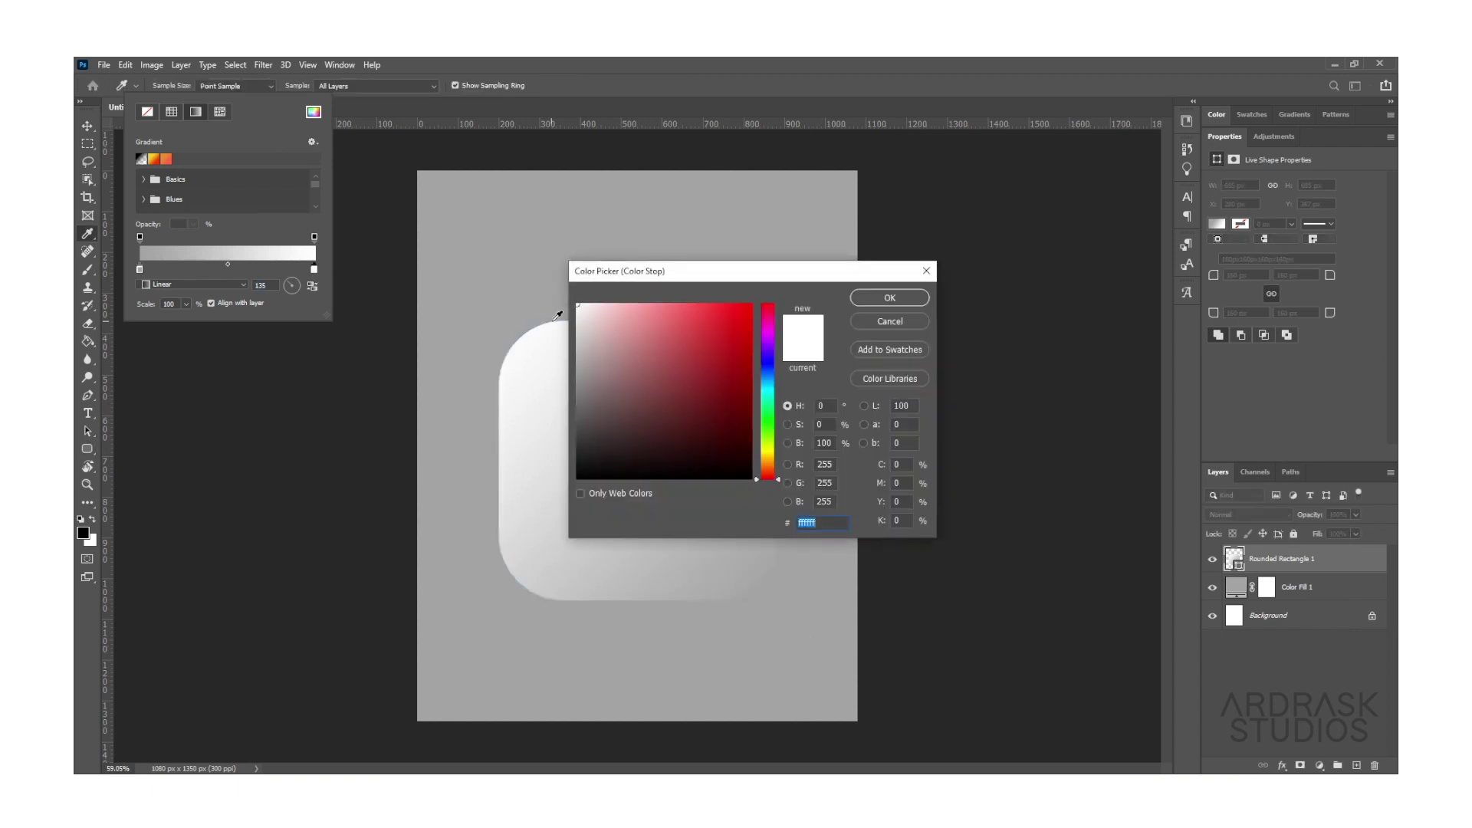
left_click(577, 308)
left_click_drag(577, 307, 568, 307)
left_click(881, 300)
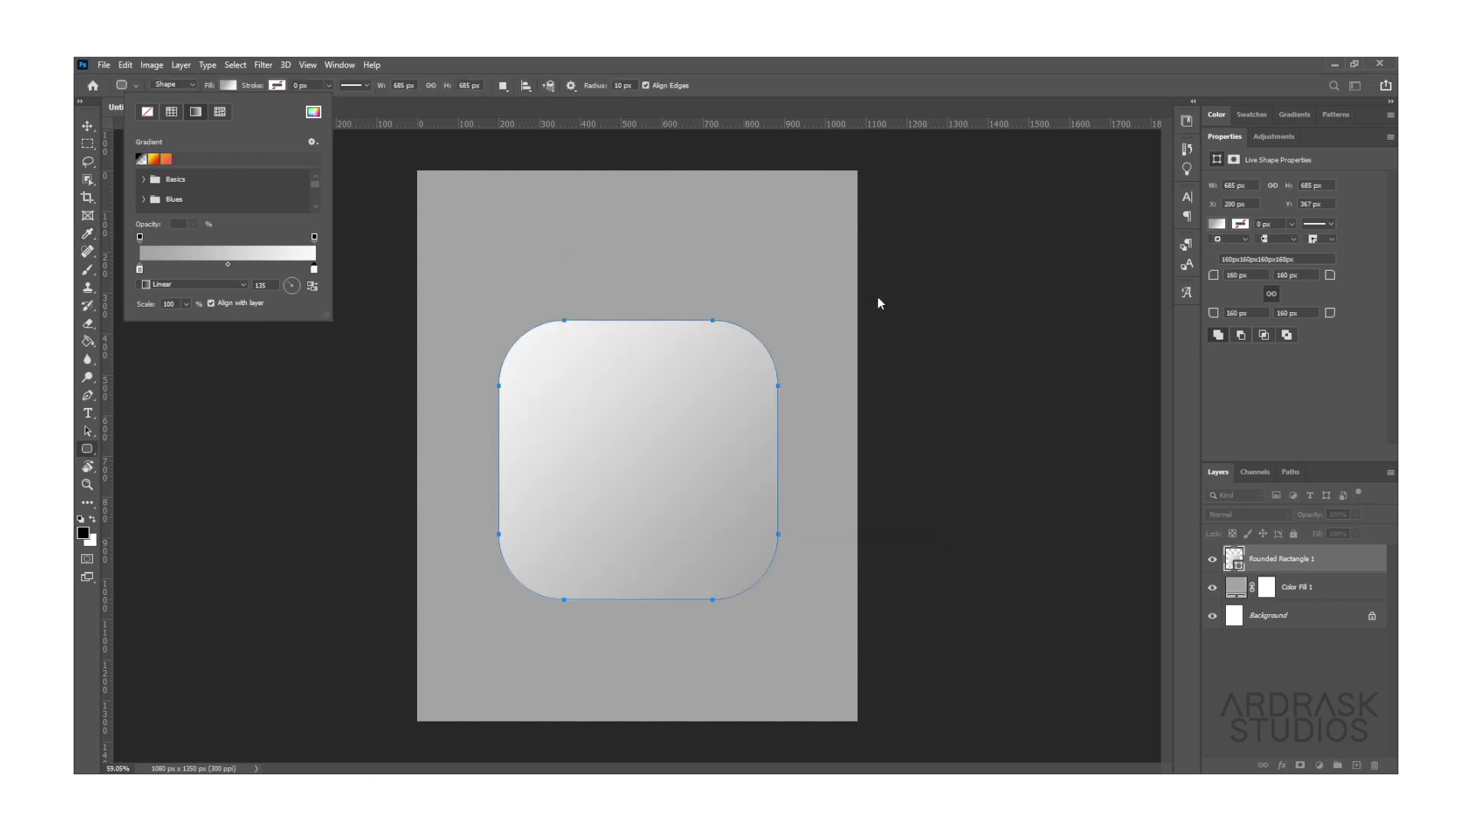
Centre the rounded square horizontally and vertically on the canvas.
key("v")
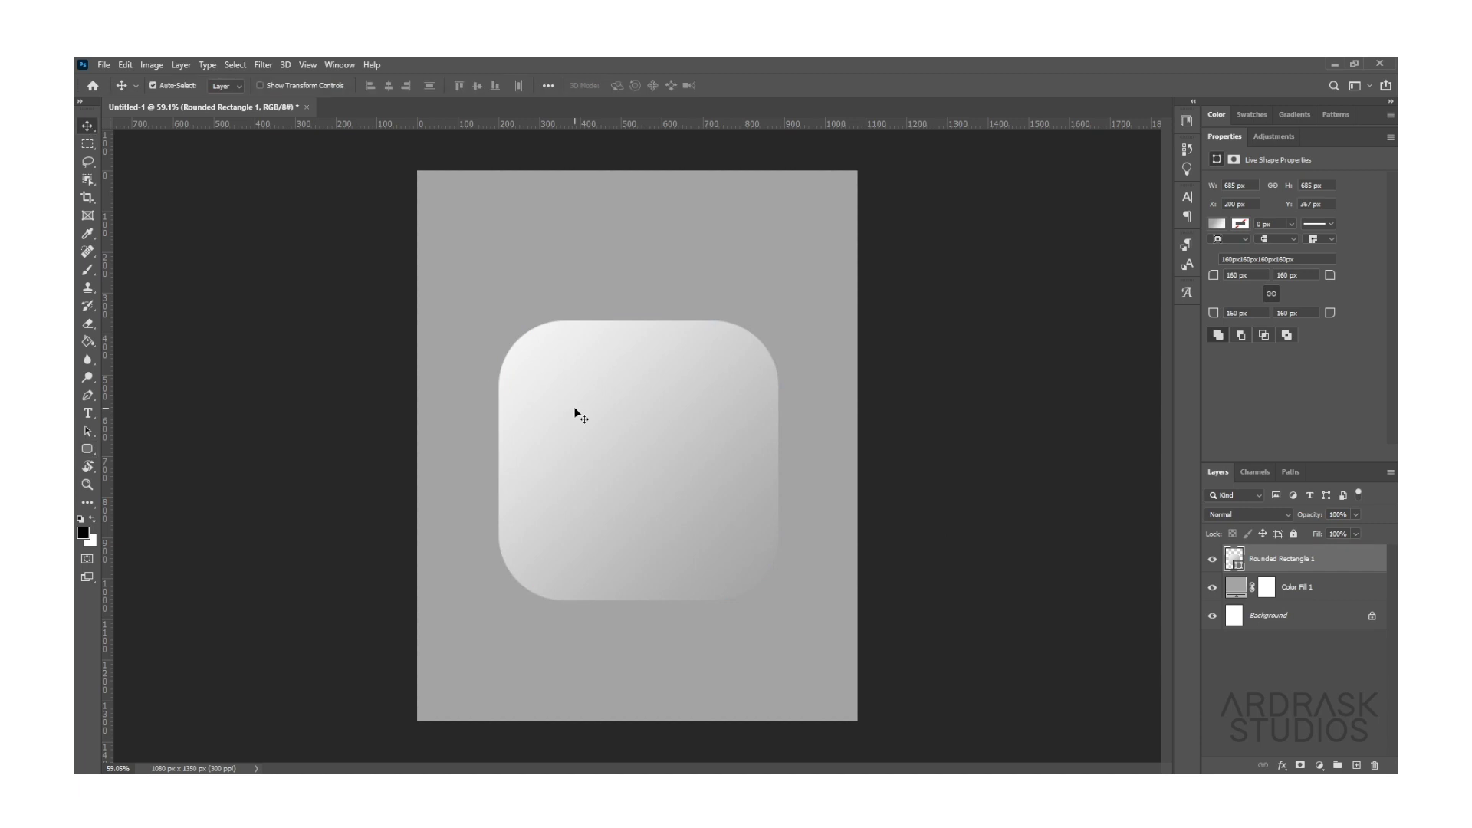
key("ctrl+a")
left_click(388, 85)
left_click(478, 86)
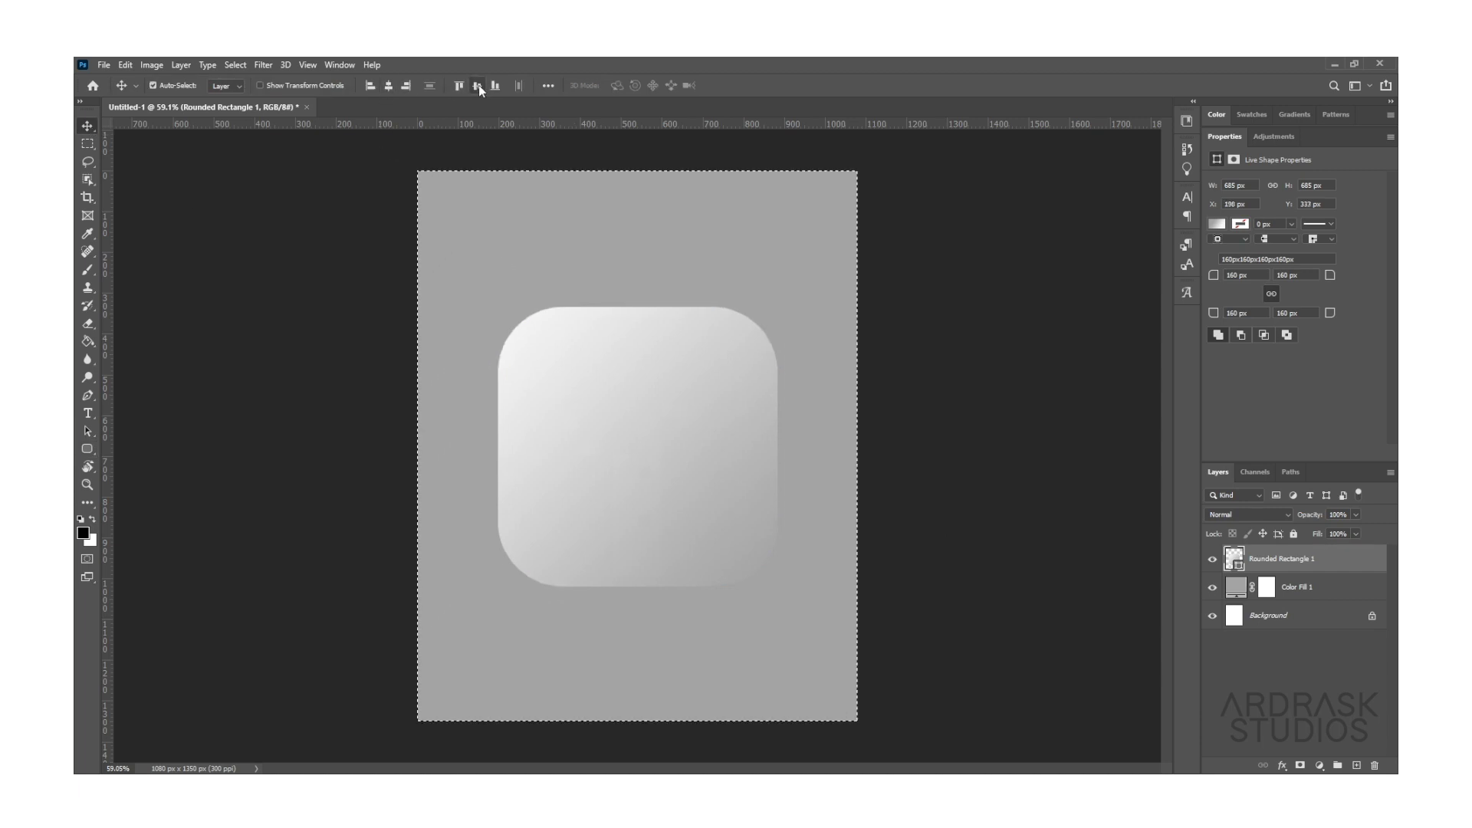
key("ctrl+d")
Add an Inner Shadow to the square, coloured grey #a3a3a3.
right_click(1284, 562)
left_click(1211, 214)
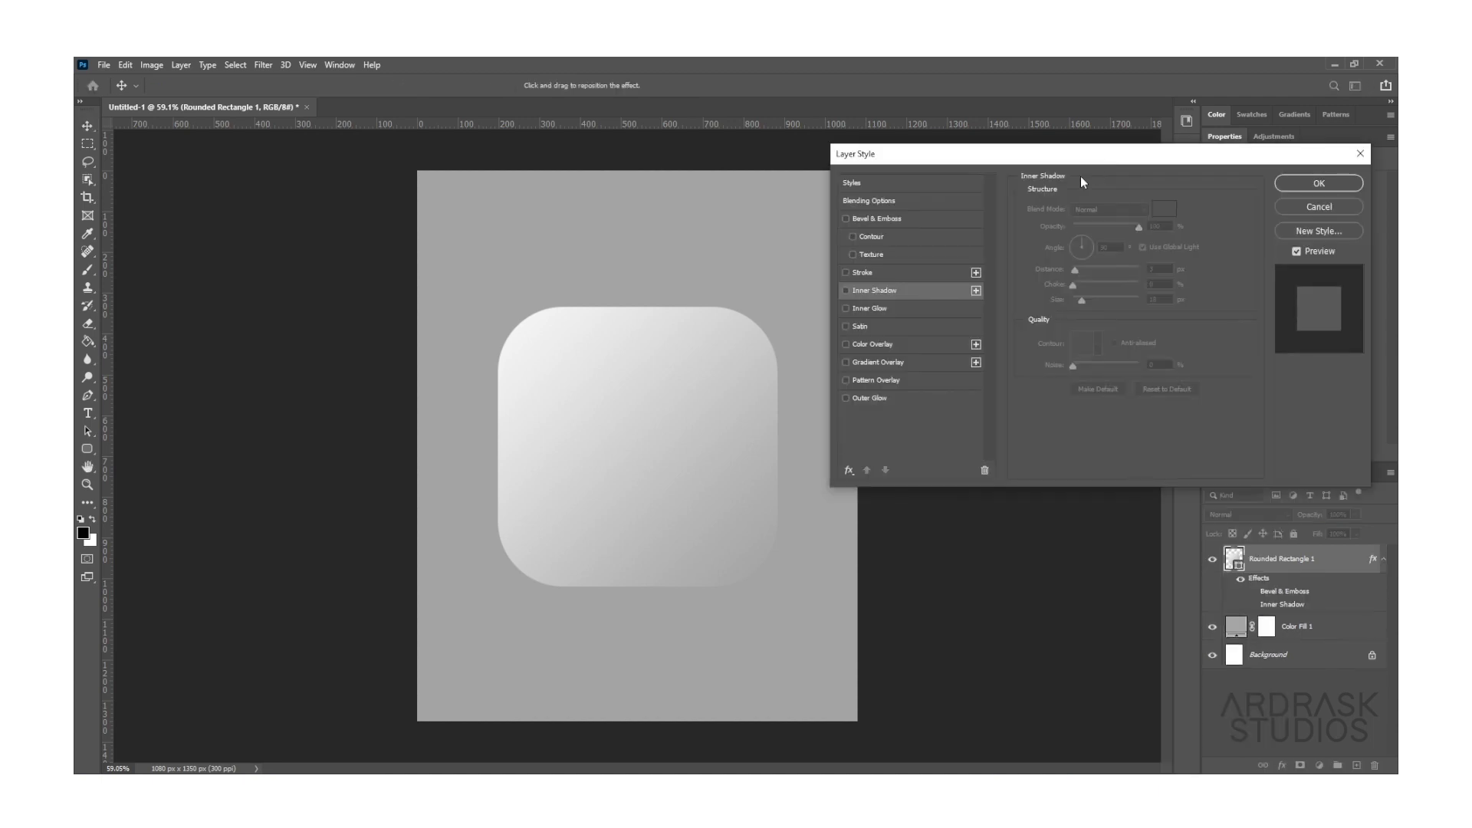
left_click(930, 290)
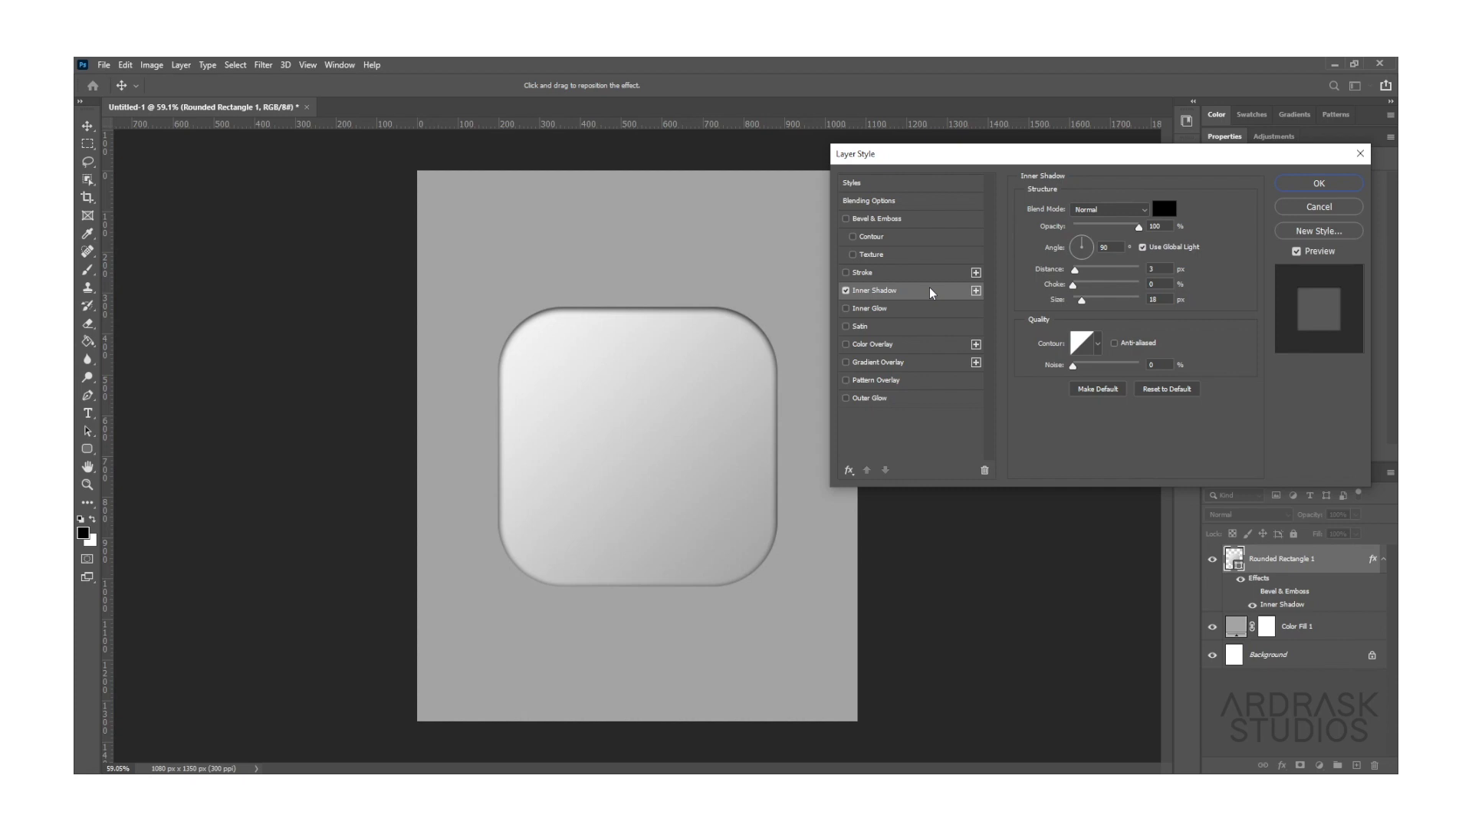
left_click(1165, 208)
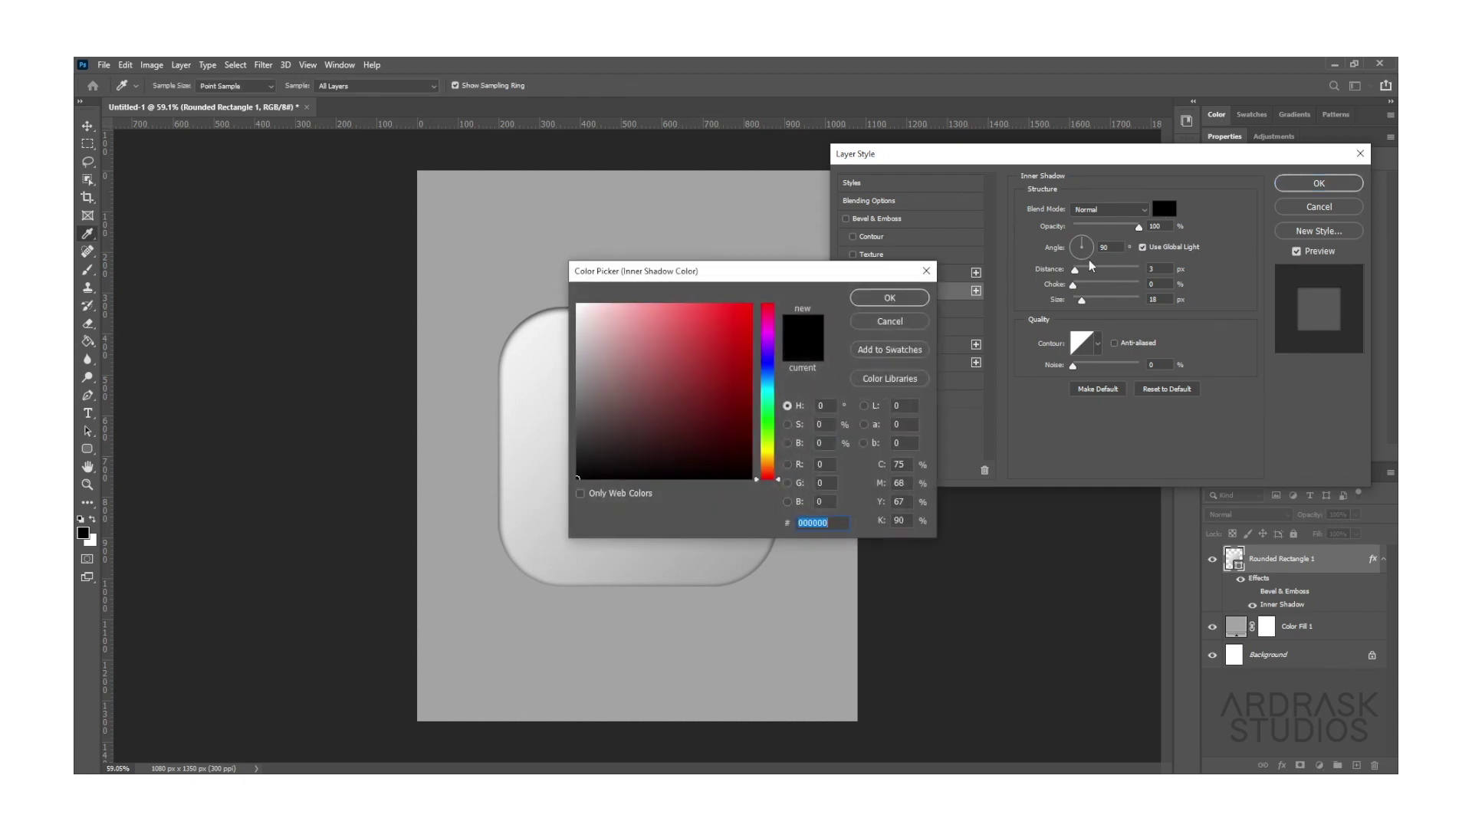
left_click(779, 623)
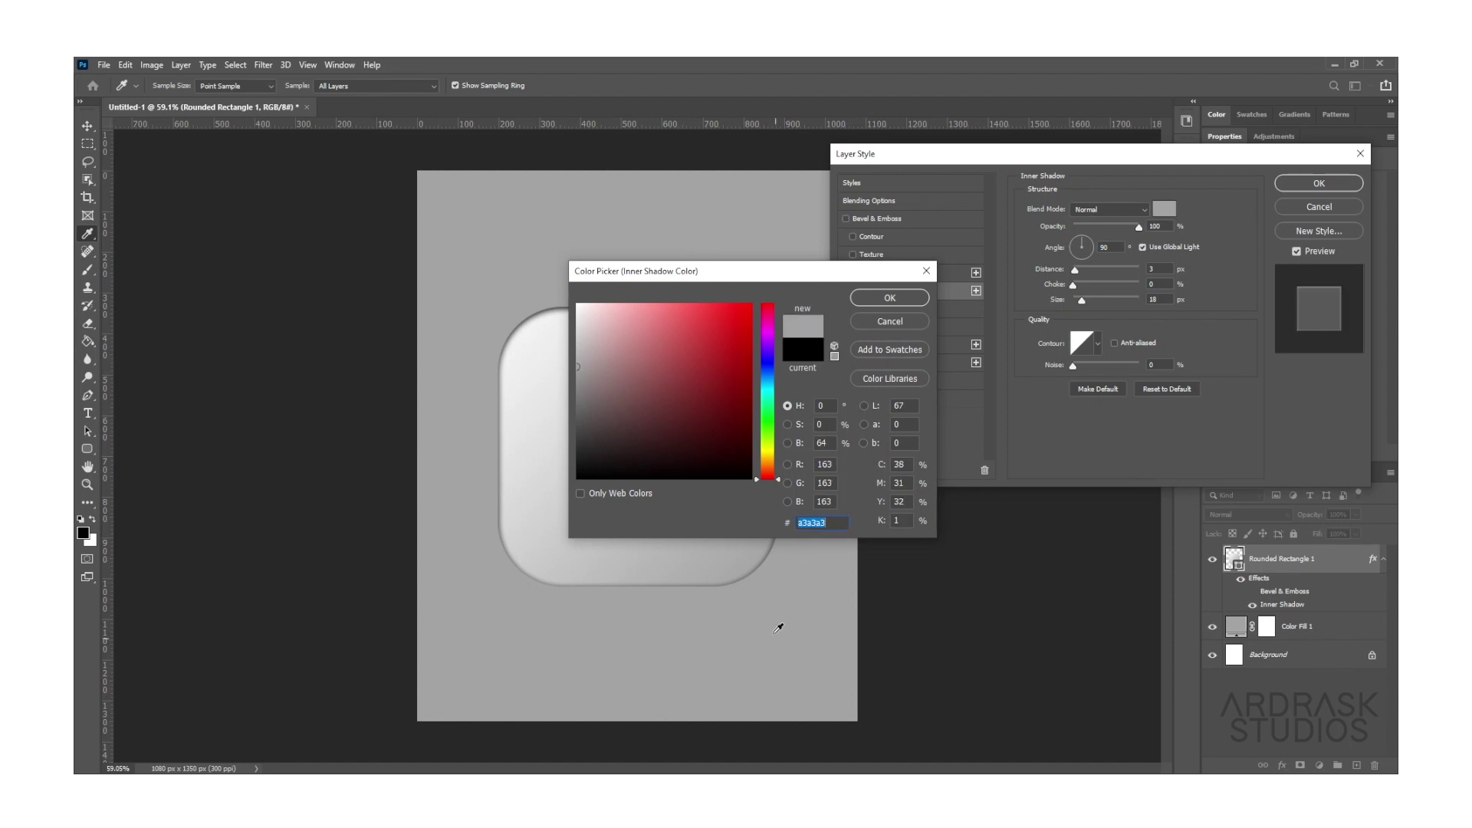
left_click(577, 393)
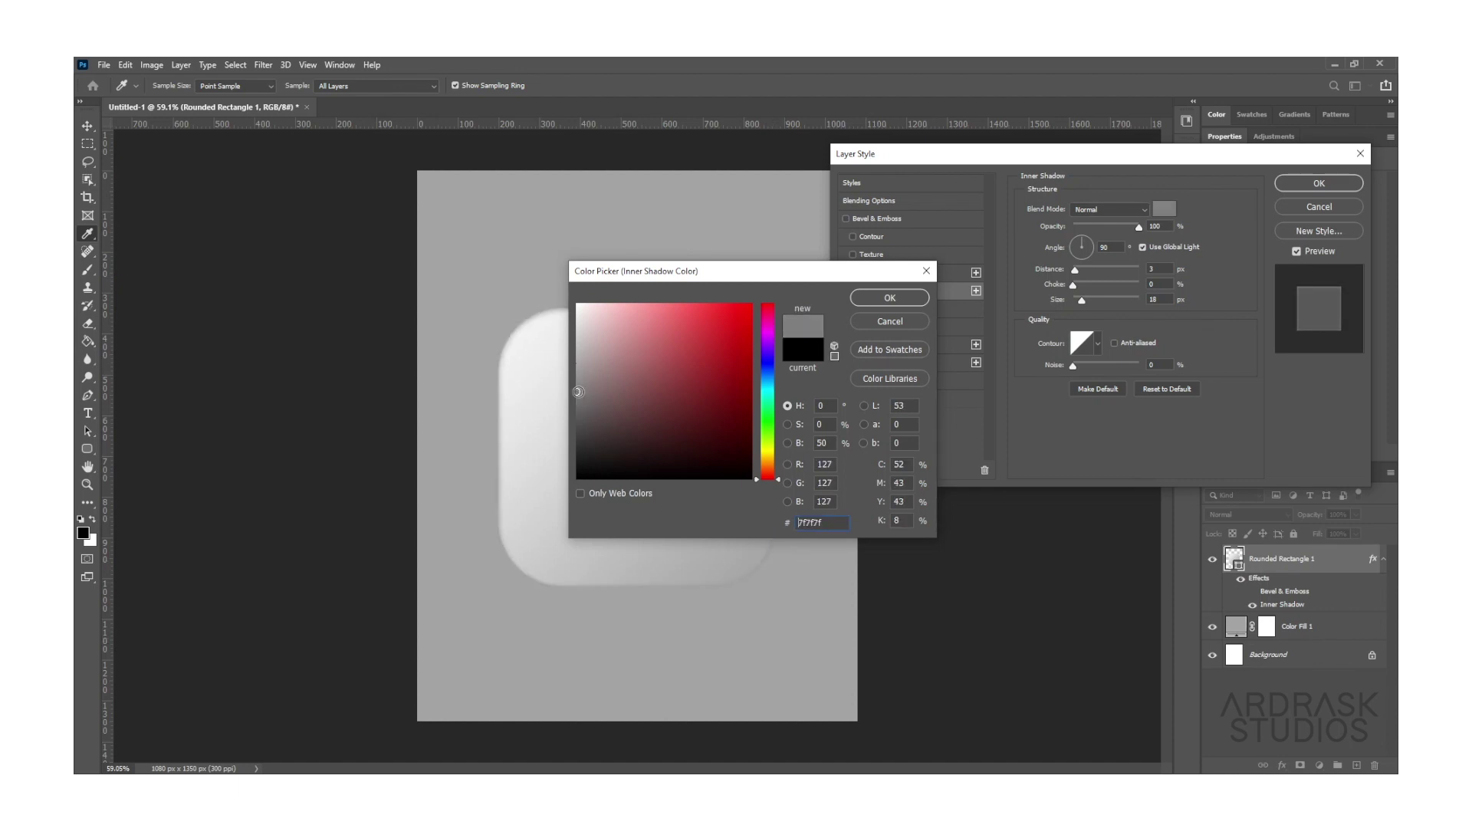
left_click(769, 651)
left_click(889, 299)
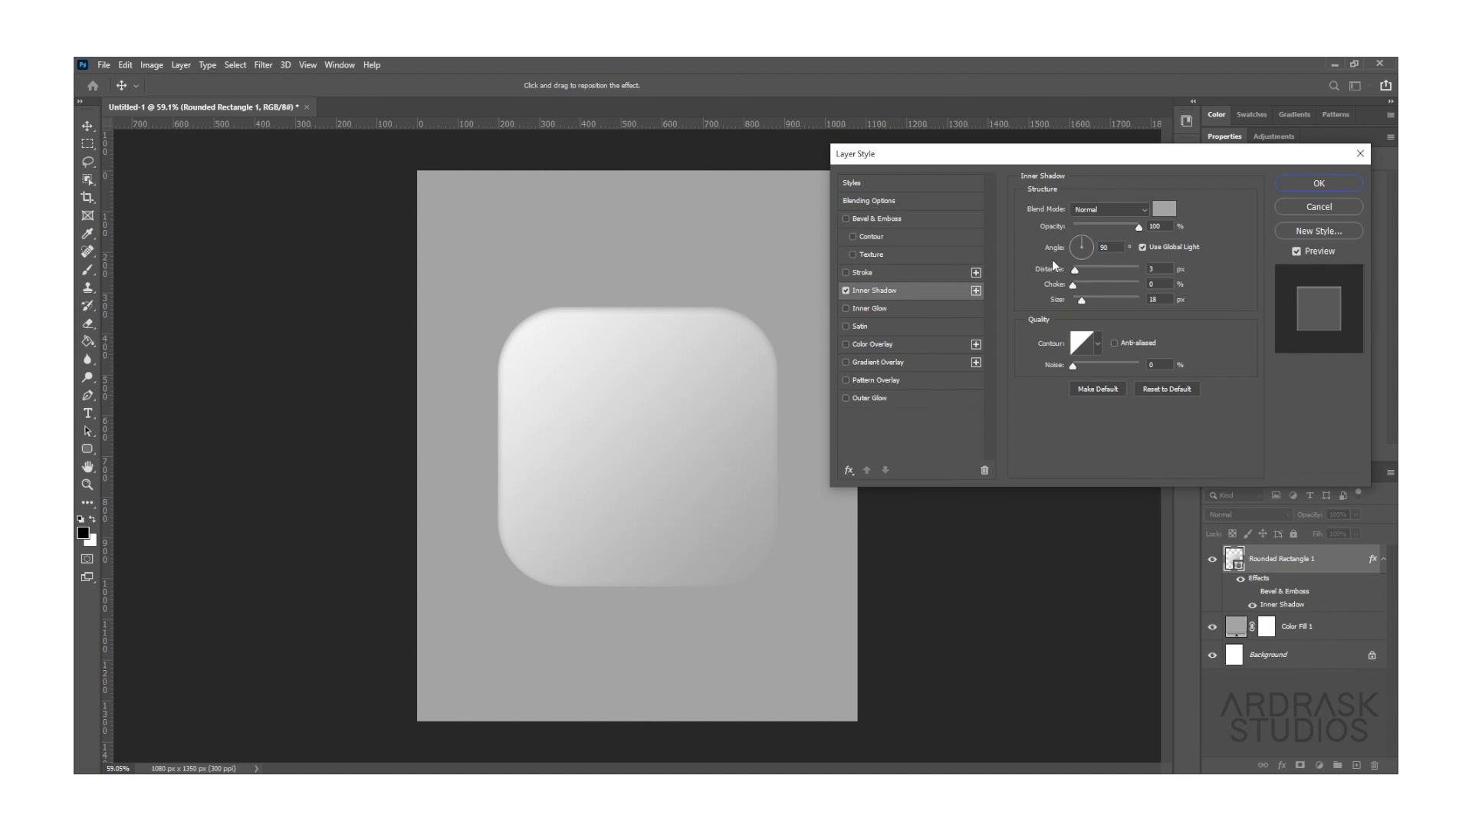
Set the inner shadow to 50% opacity, 135° angle and 25 px size.
left_click_drag(1112, 227, 1107, 226)
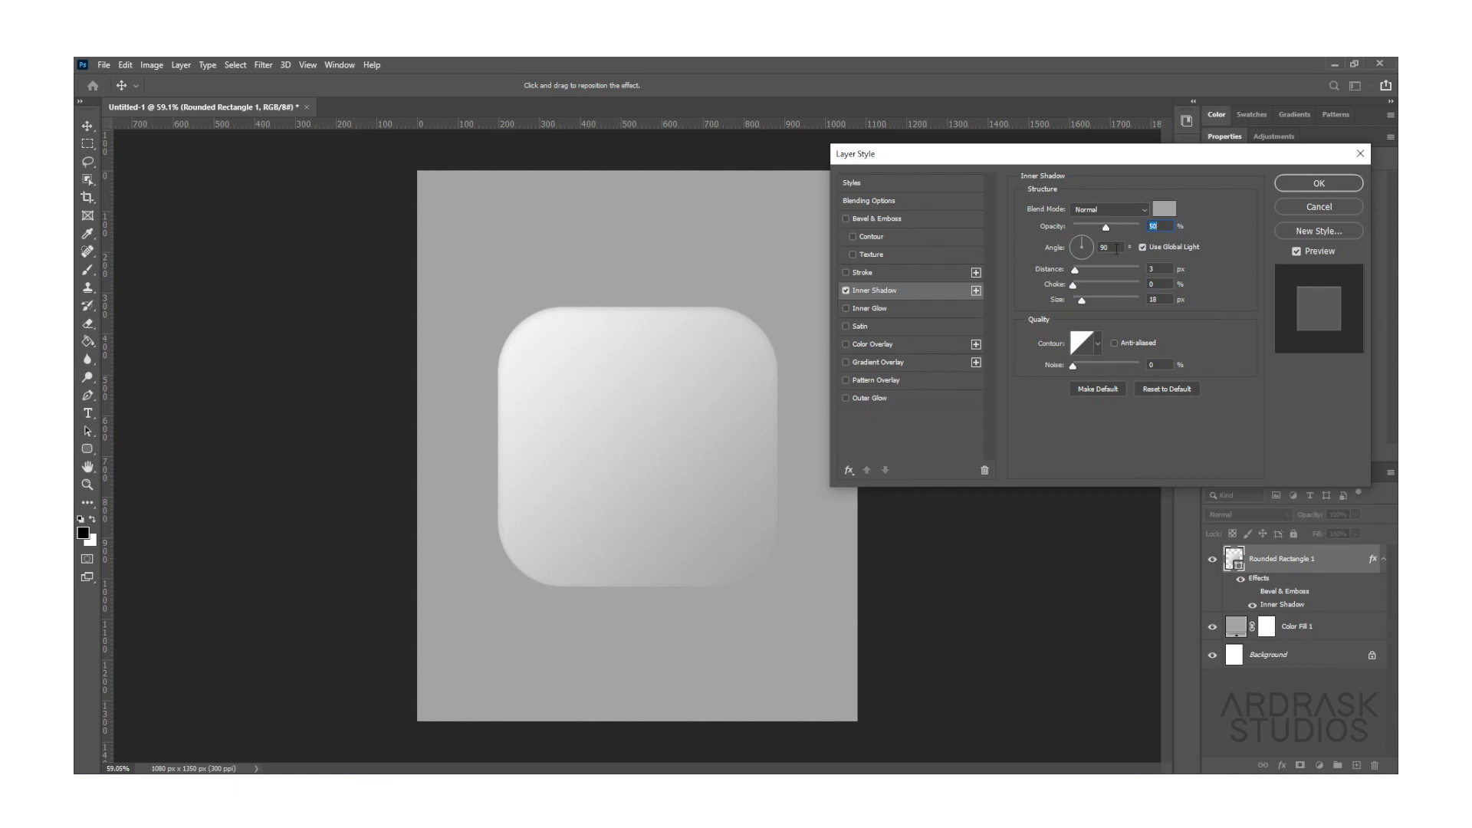
left_click(1104, 247)
type("16")
type("35")
key("Return")
left_click(1159, 298)
type("25")
Add a Normal-mode Inner Glow at 100% opacity, widened to 46 px size.
left_click(886, 311)
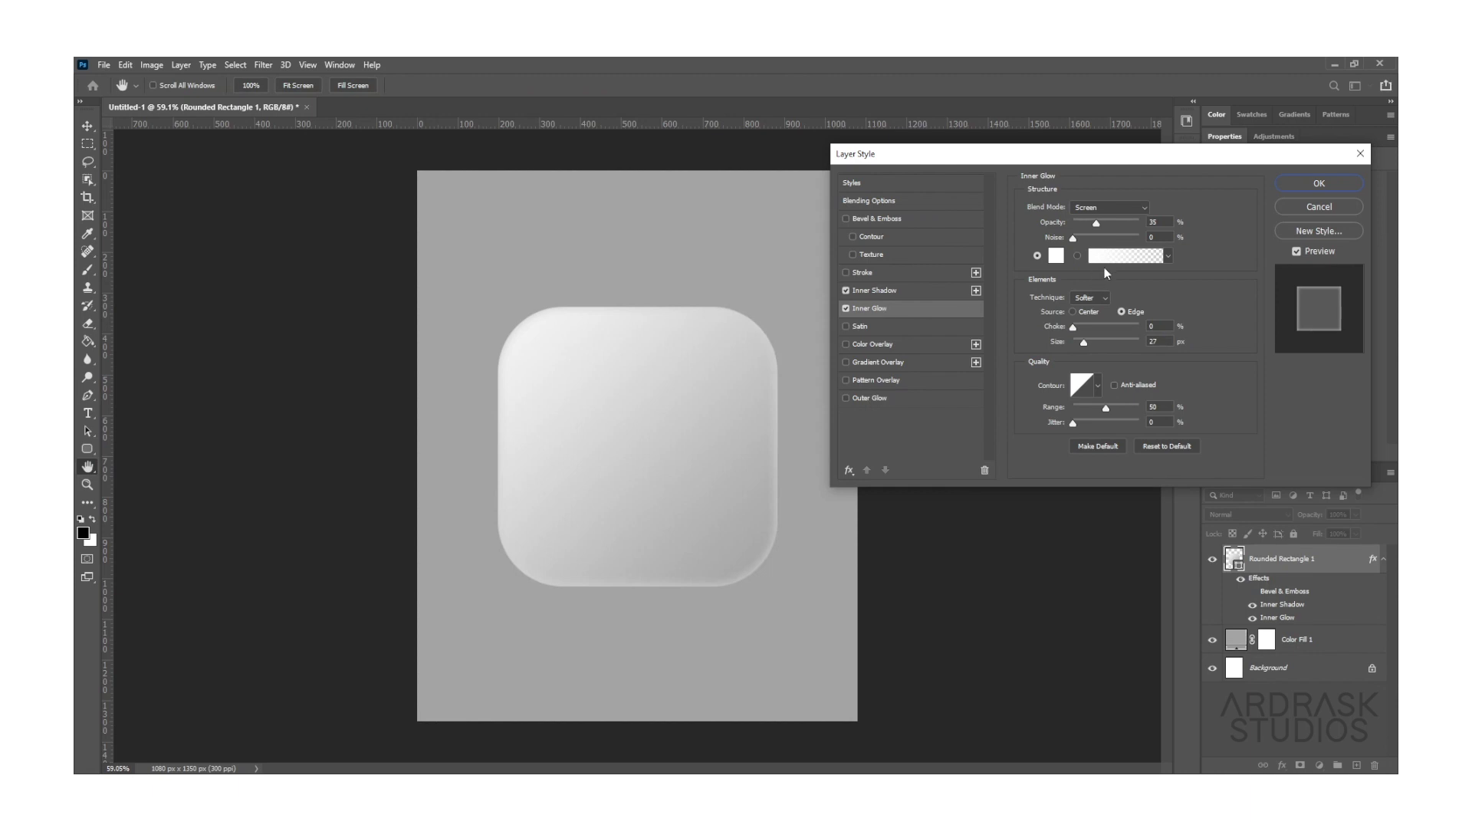
left_click(1110, 207)
left_click(1089, 216)
left_click_drag(1097, 223, 1143, 224)
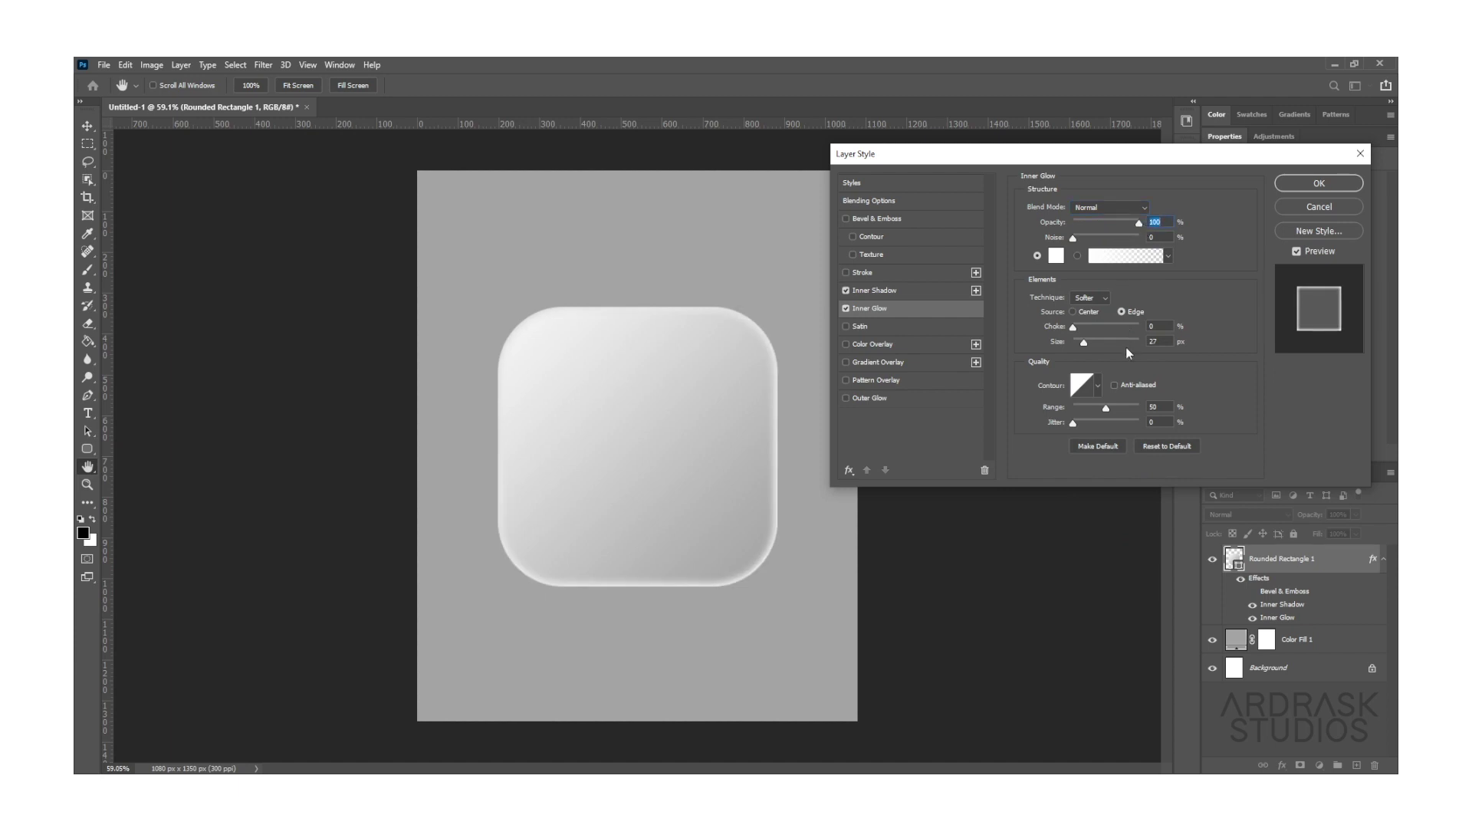
left_click_drag(1085, 346, 1089, 347)
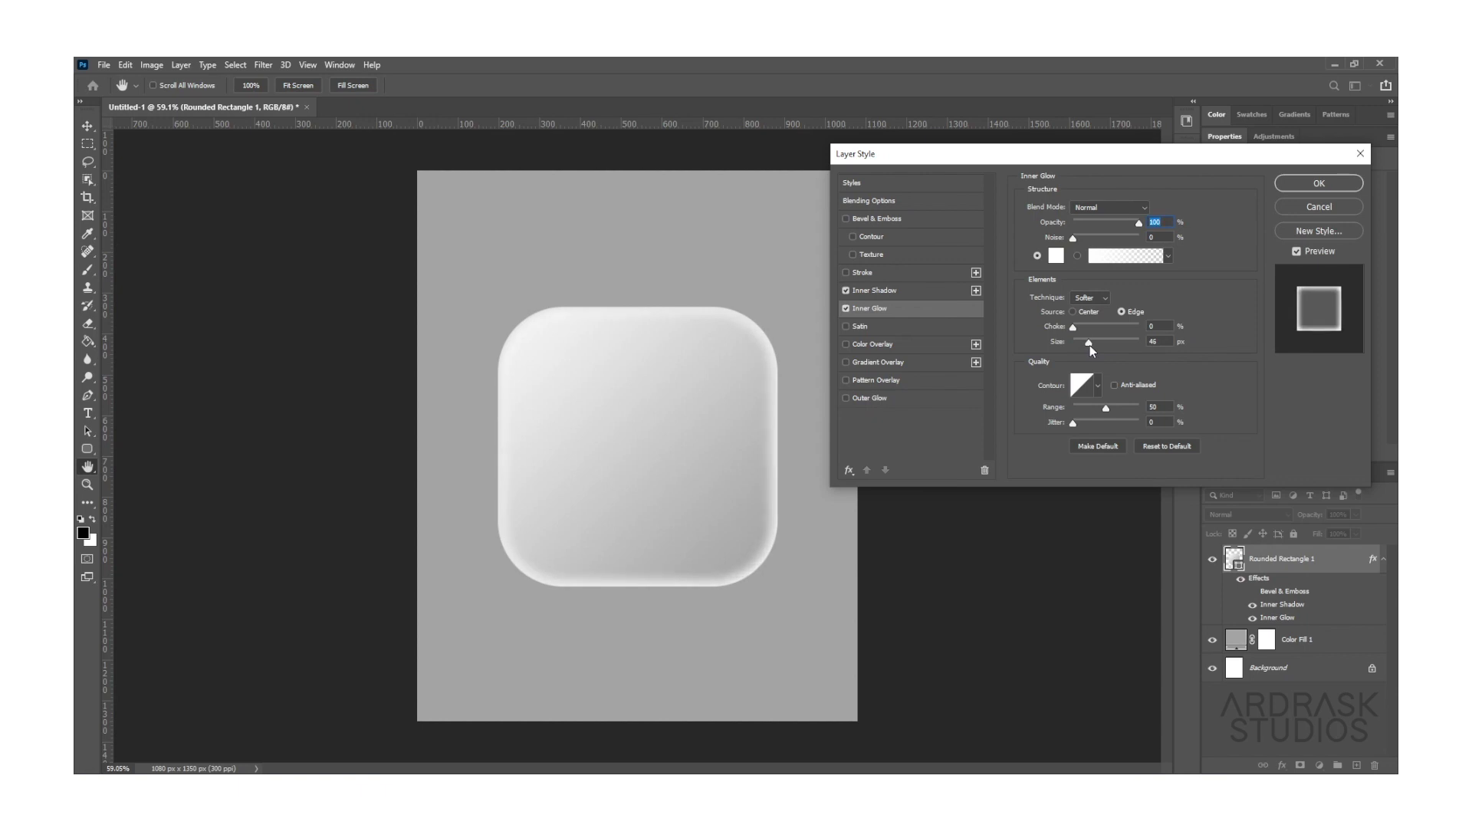
left_click(1089, 345)
Add a #464646 Drop Shadow at 48% opacity, 25 px distance and 57 px size.
left_click(849, 470)
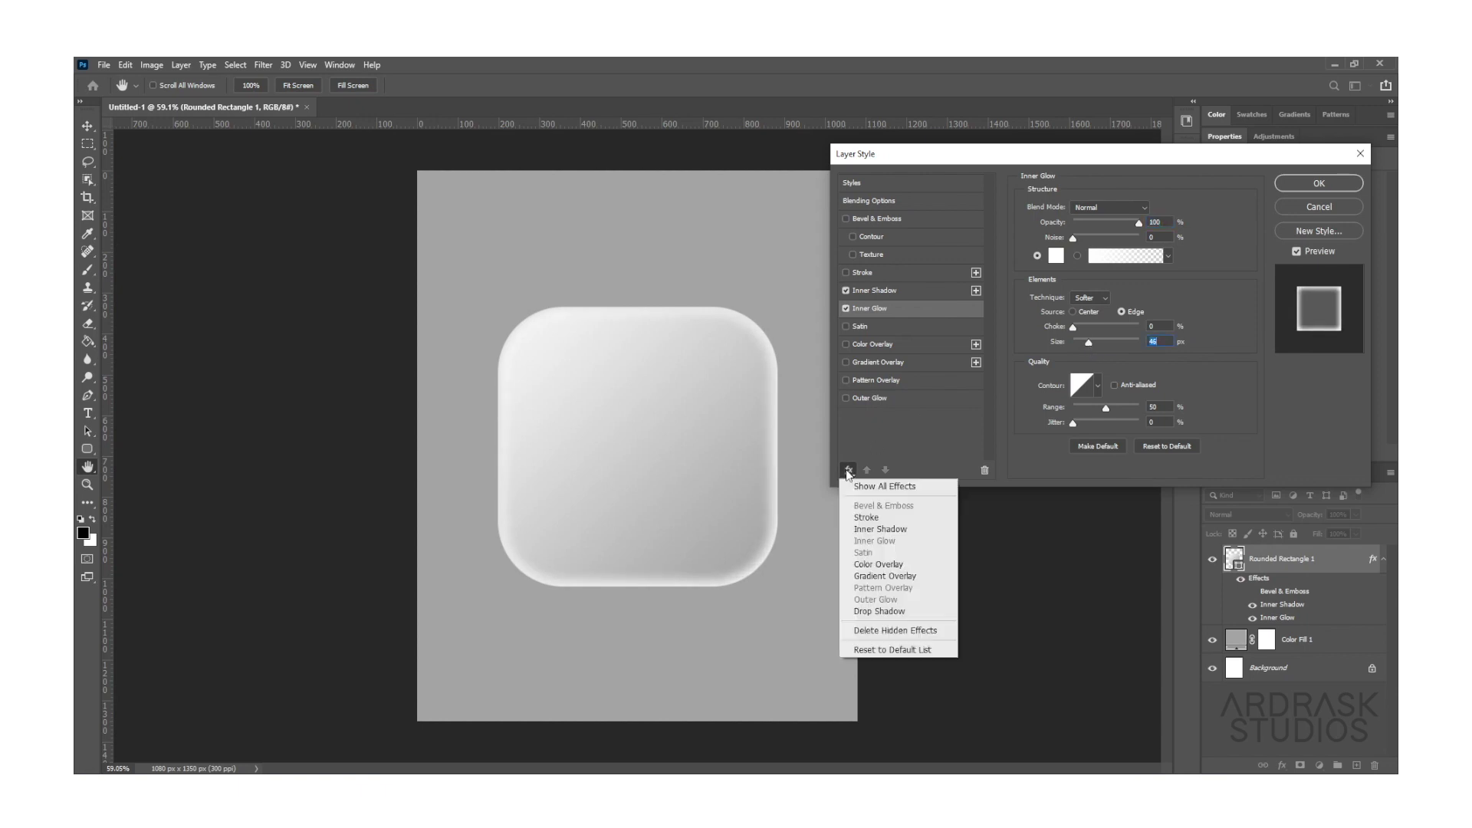
left_click(880, 611)
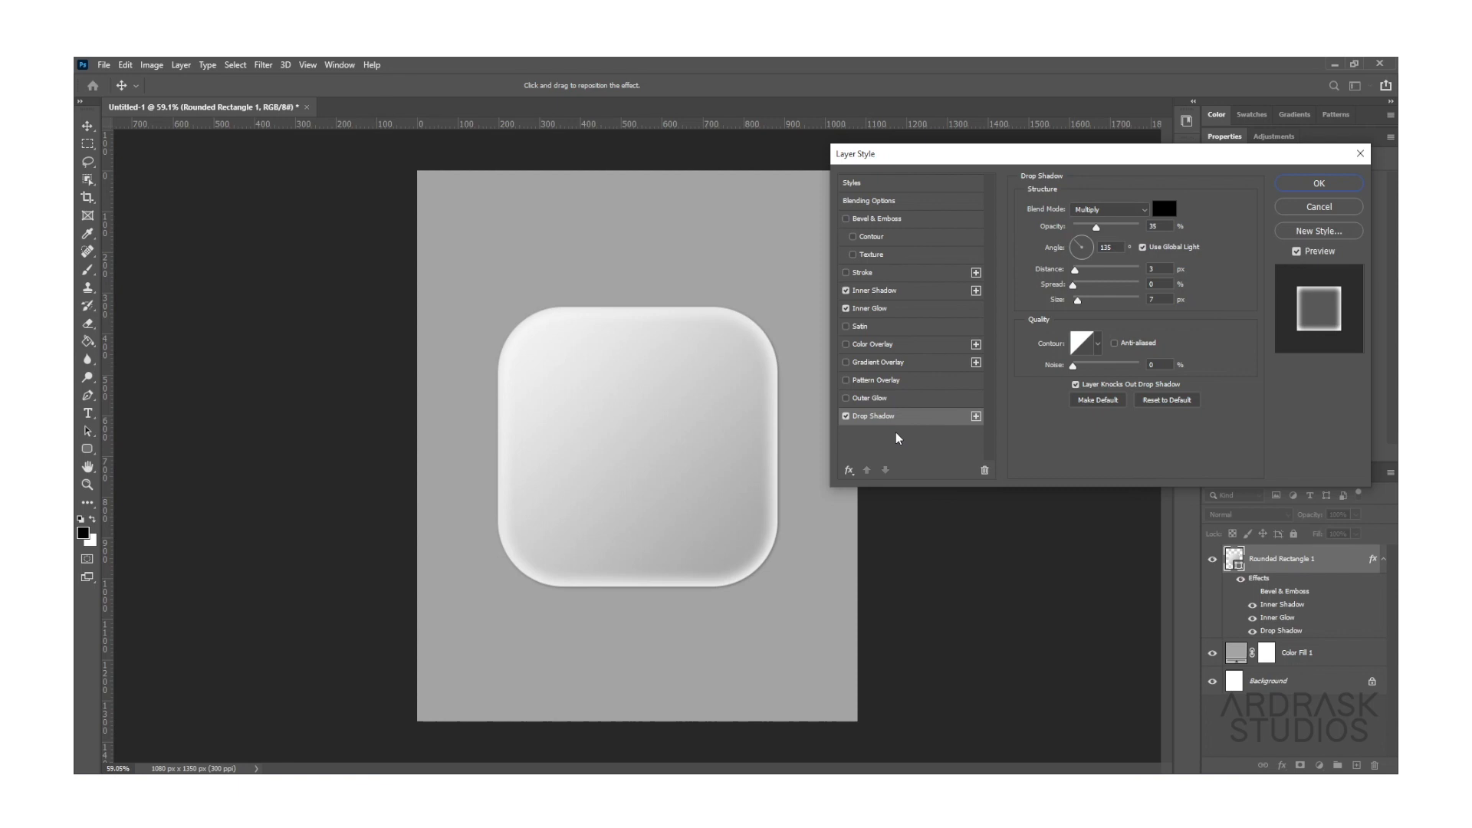
left_click(1164, 209)
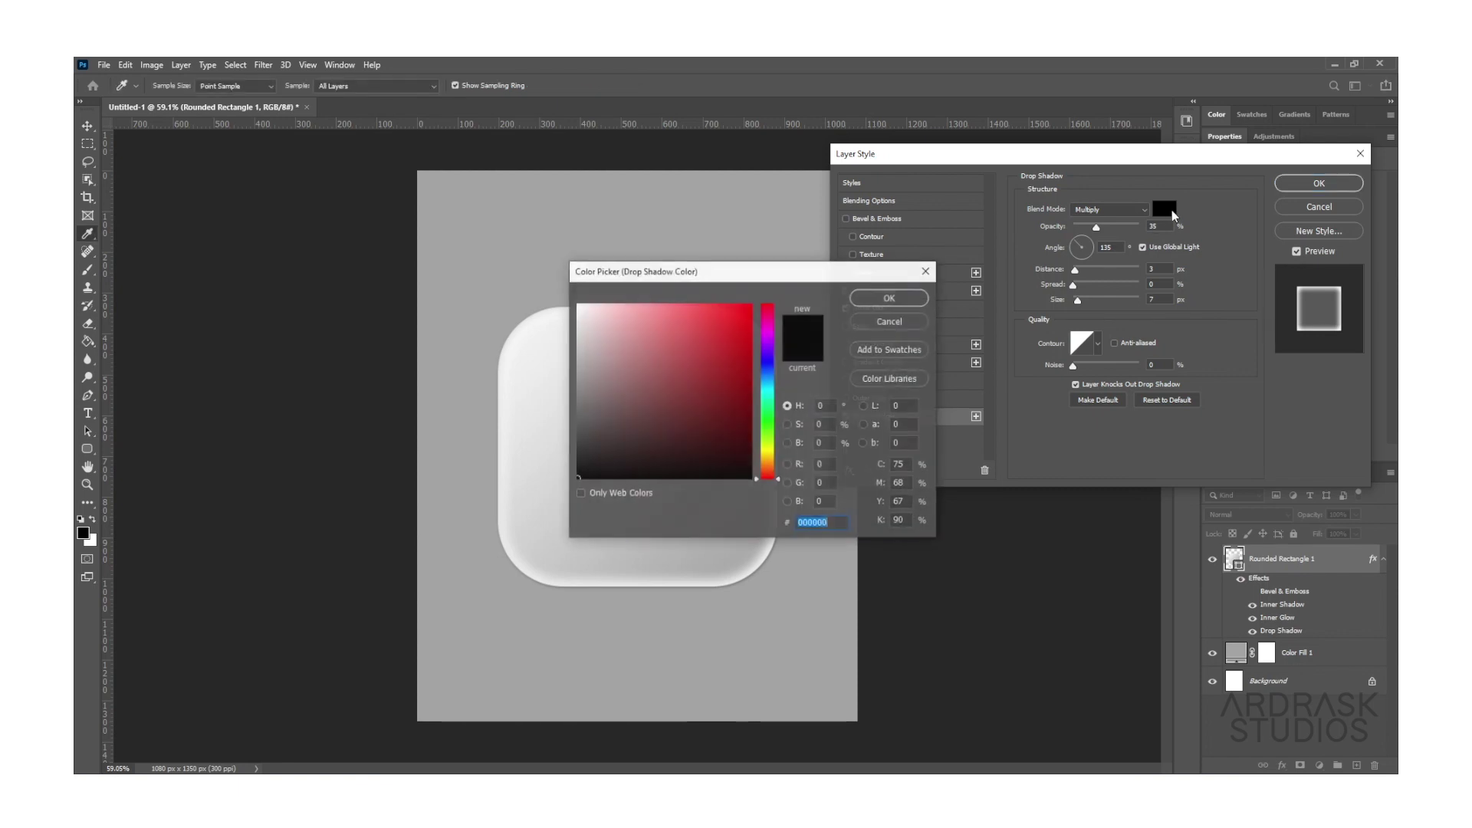
left_click(732, 591)
left_click_drag(575, 389, 574, 431)
left_click(890, 297)
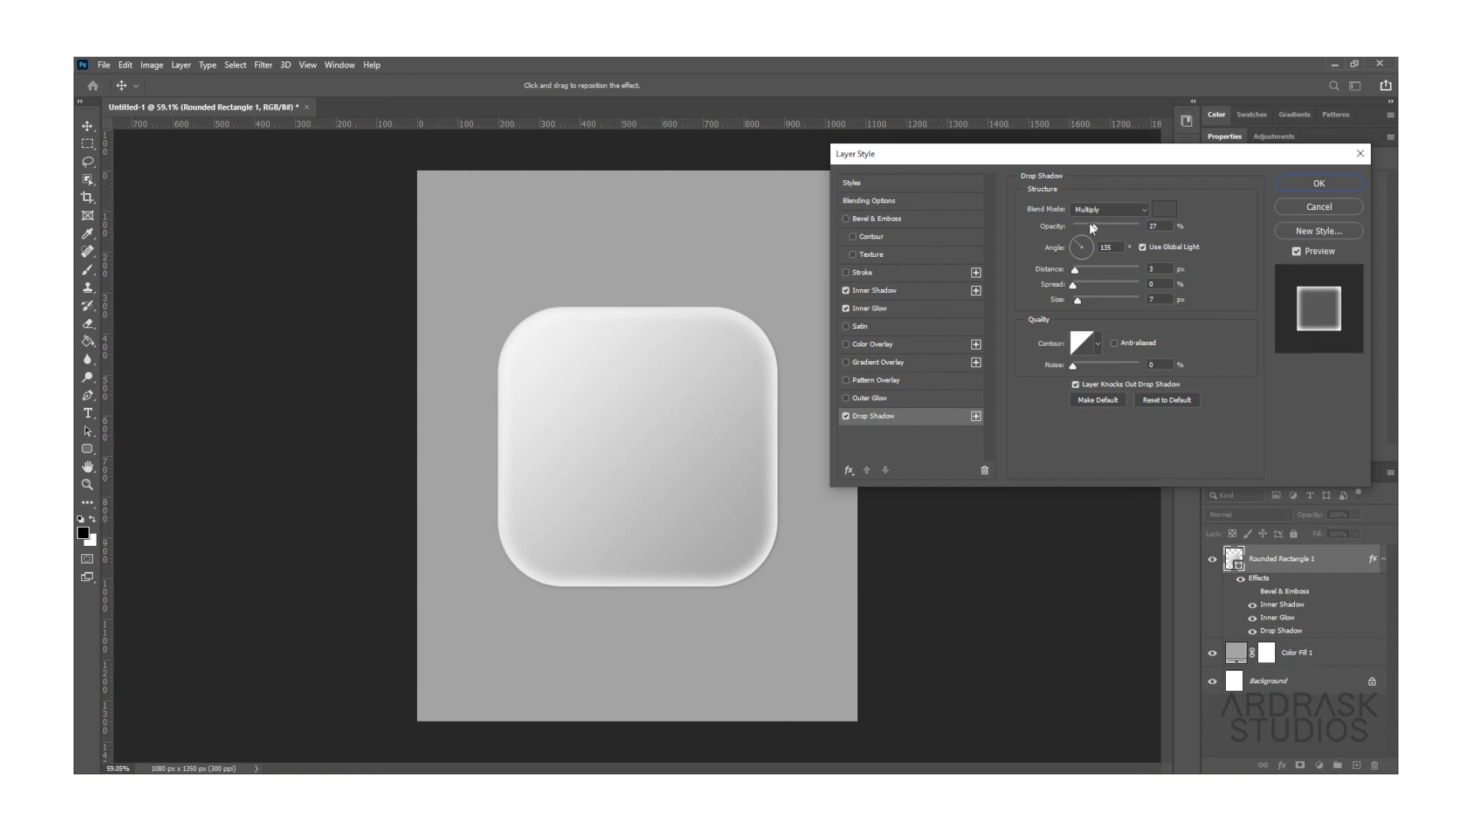
left_click_drag(1110, 224, 1093, 303)
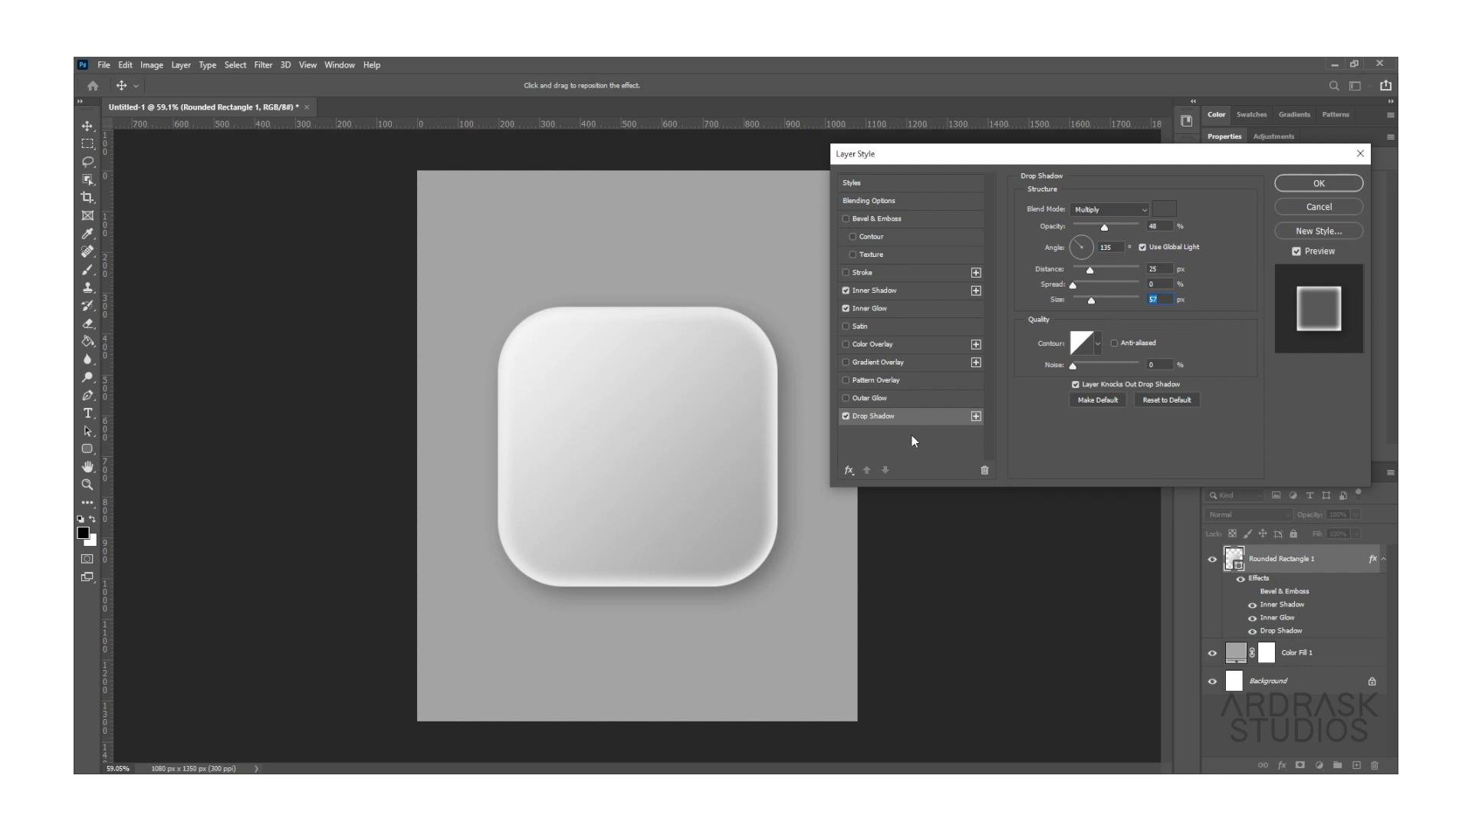
Add a second white Drop Shadow at −35°, independent of the global light.
left_click(976, 416)
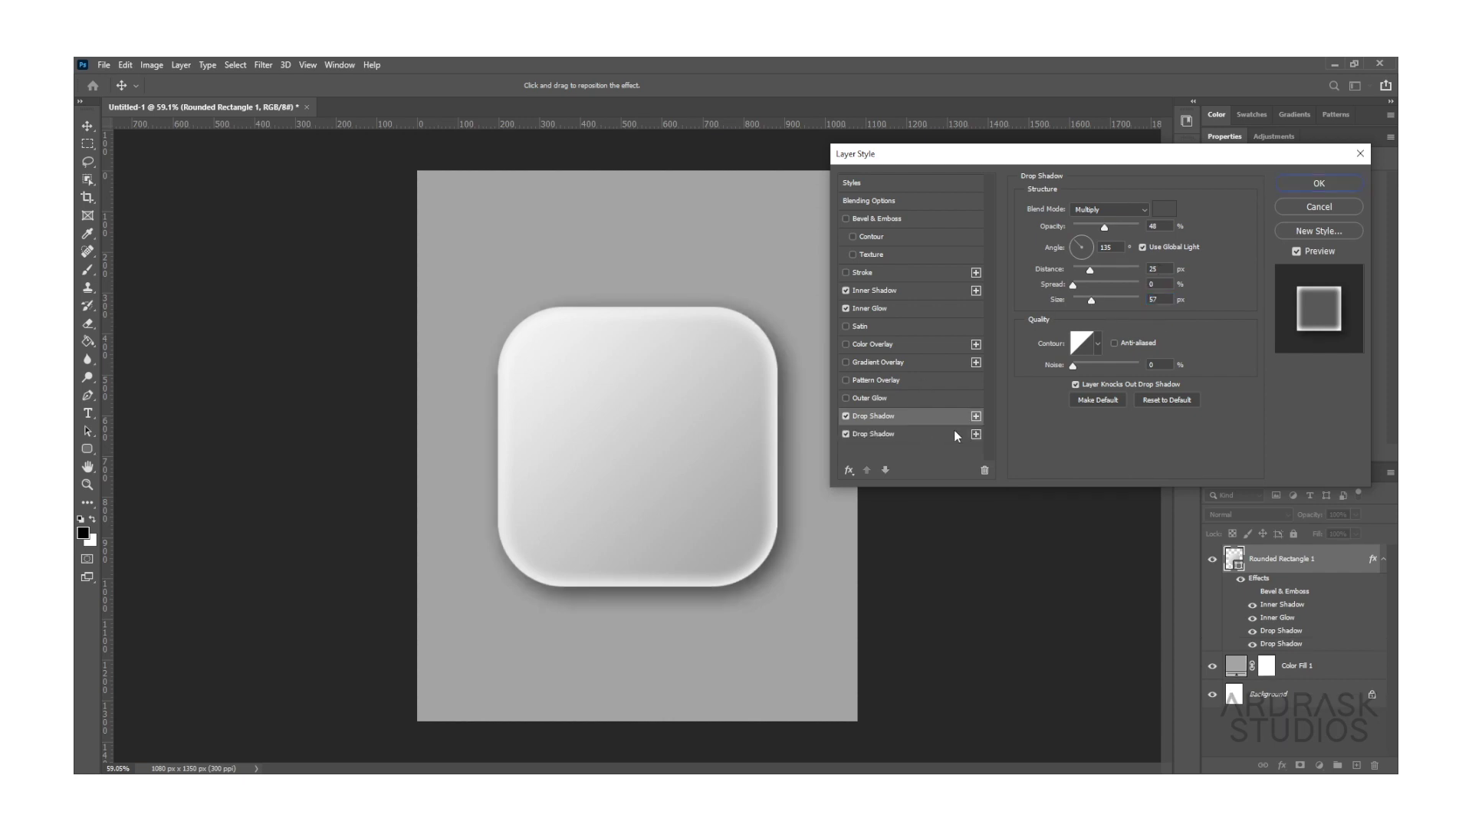
left_click(1162, 209)
left_click_drag(606, 330, 564, 296)
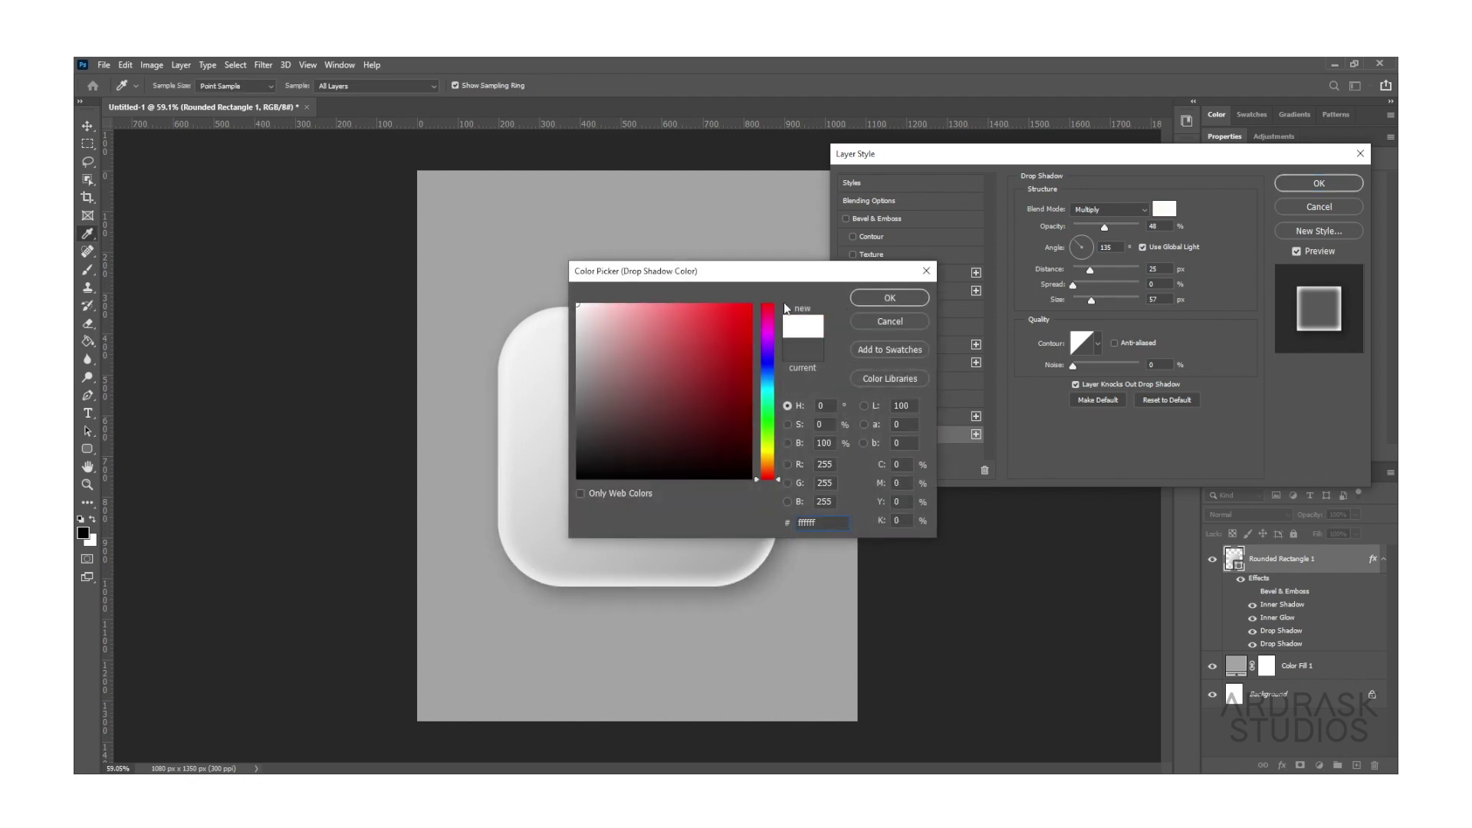
left_click(889, 298)
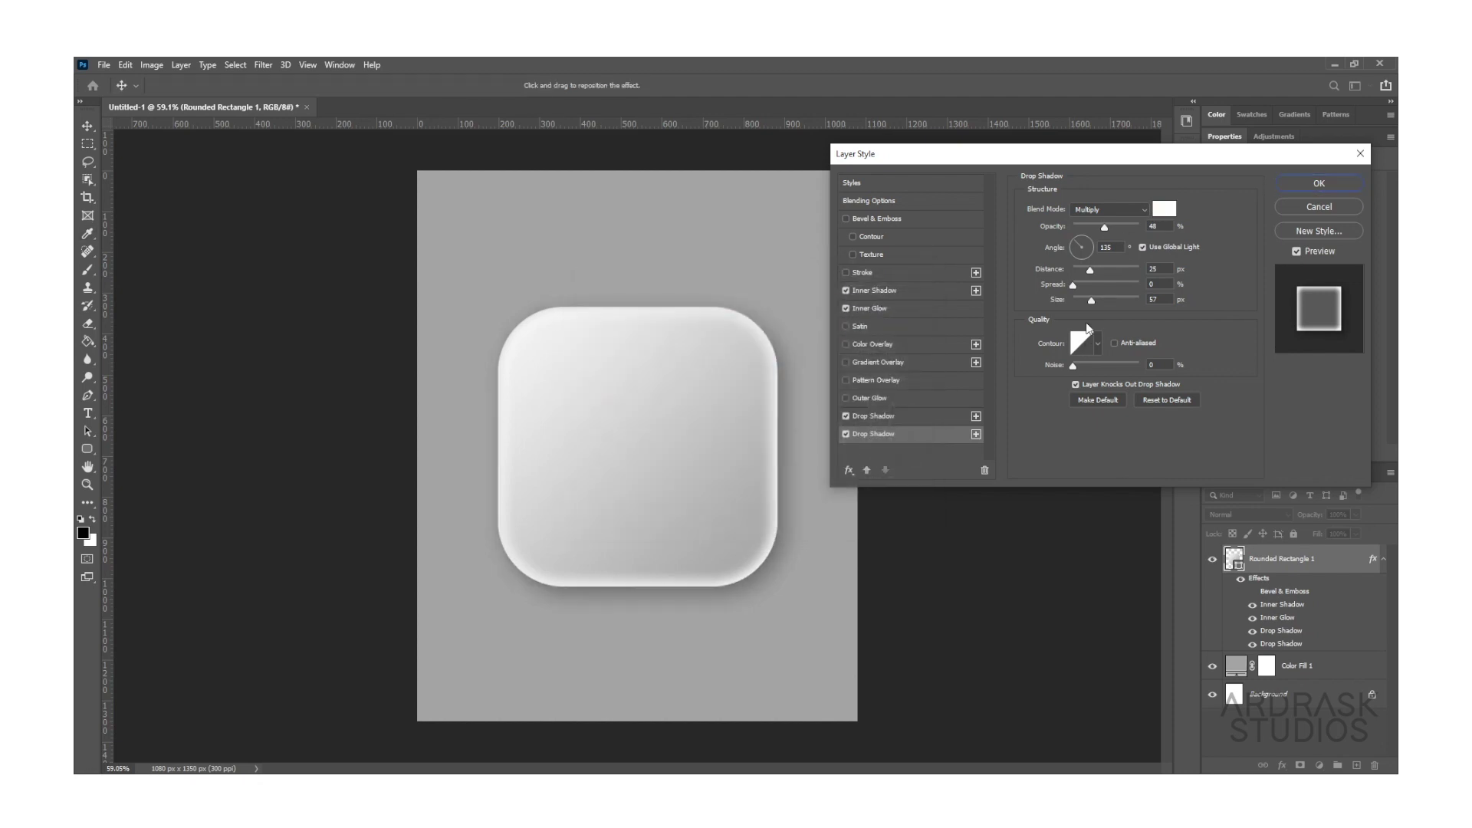
left_click(1142, 247)
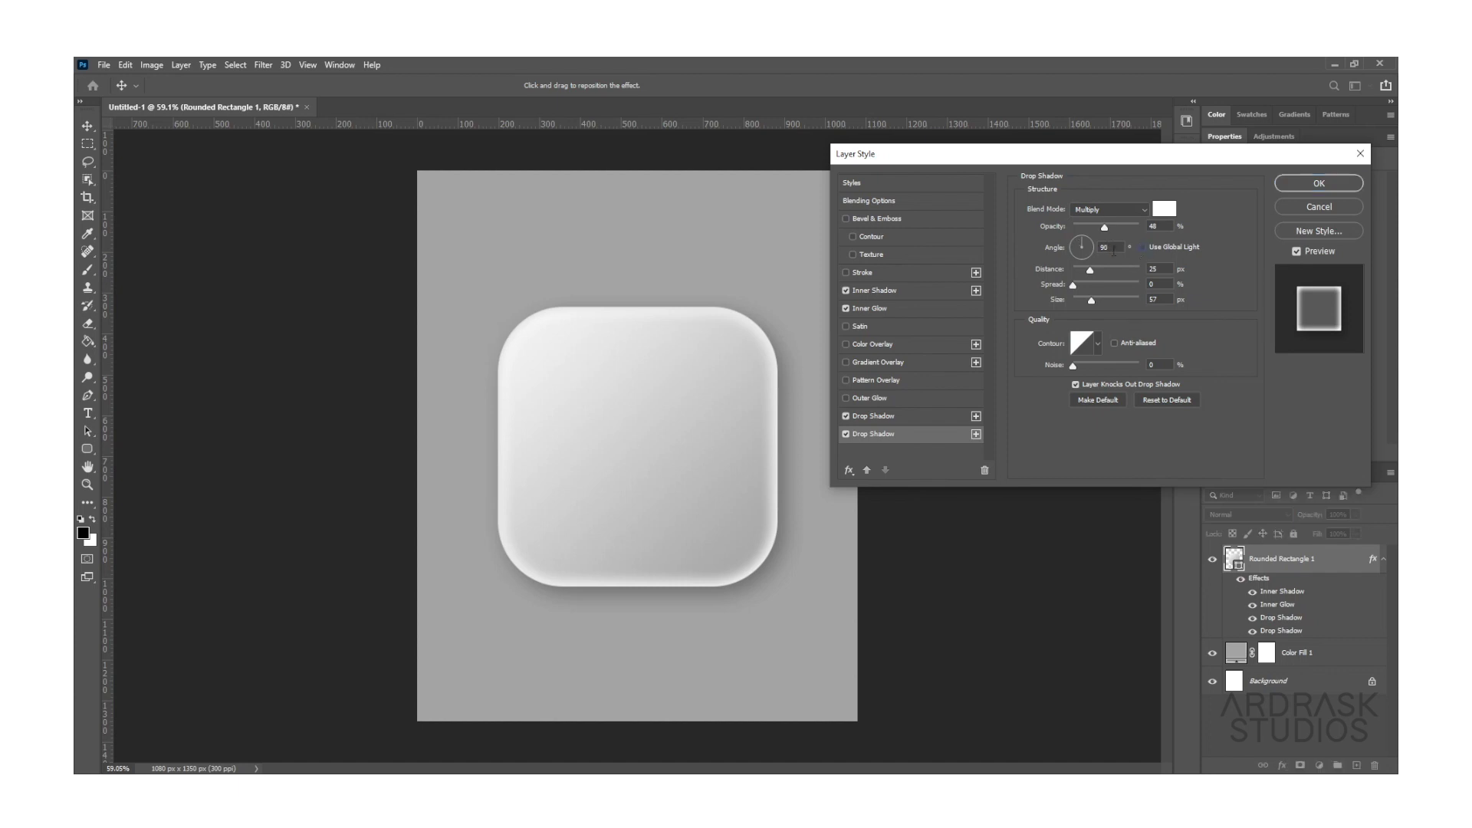
left_click(1081, 238)
type("-35")
Set the white shadow to Normal mode at 70% opacity and apply the effects.
left_click(1112, 219)
left_click(1112, 218)
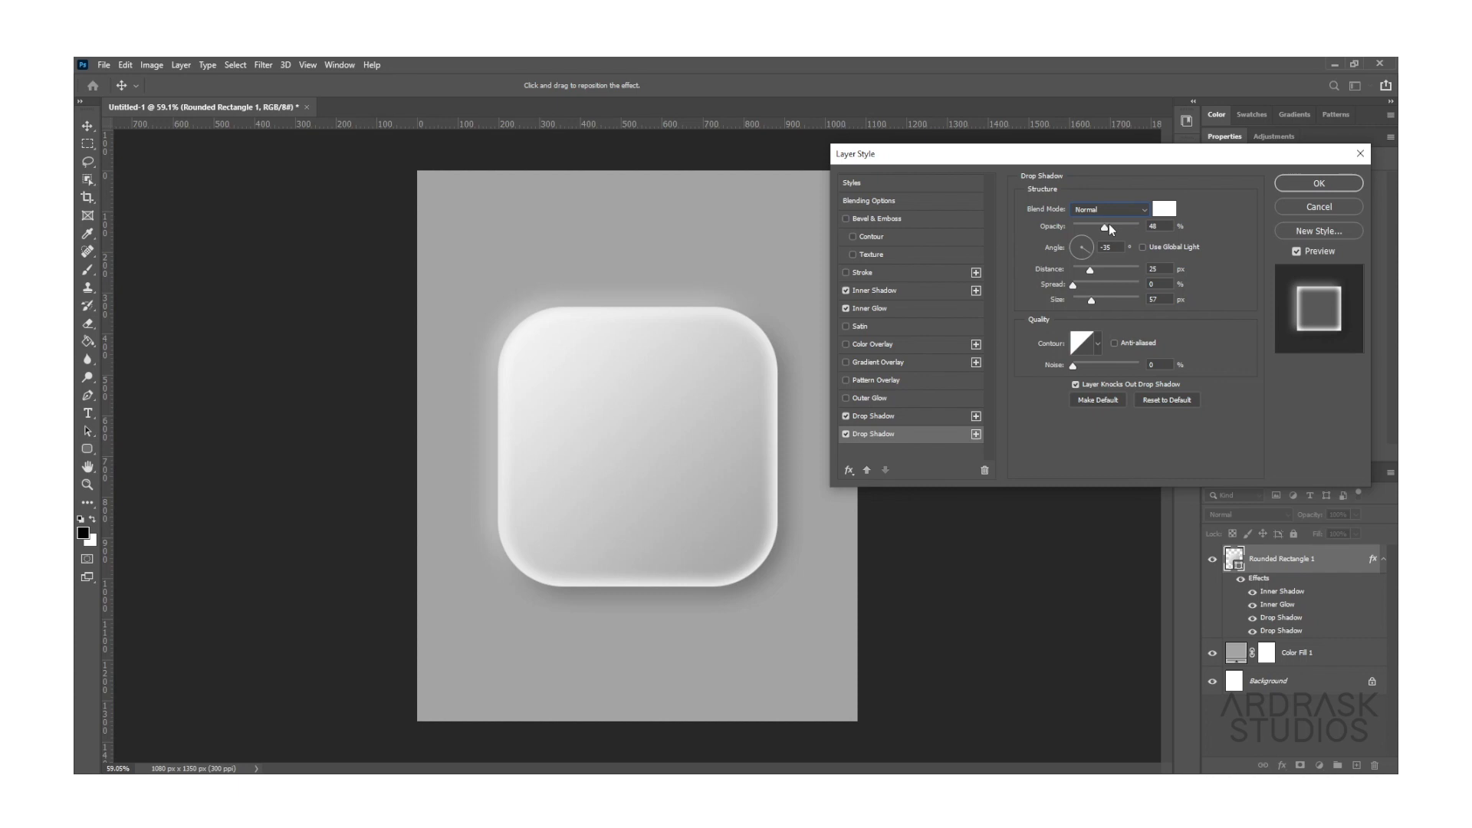
left_click_drag(1109, 224, 1119, 226)
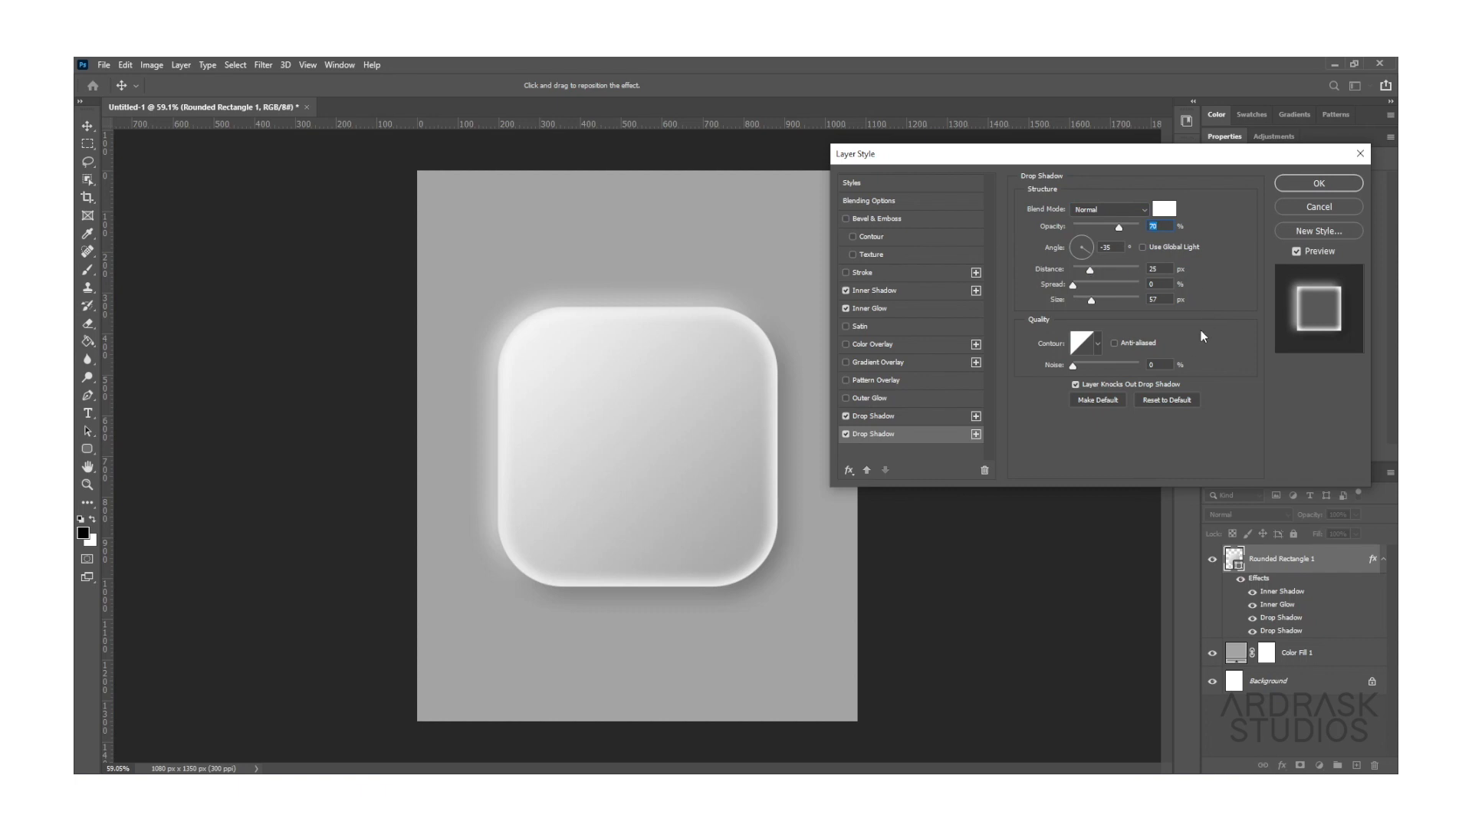
left_click(1309, 183)
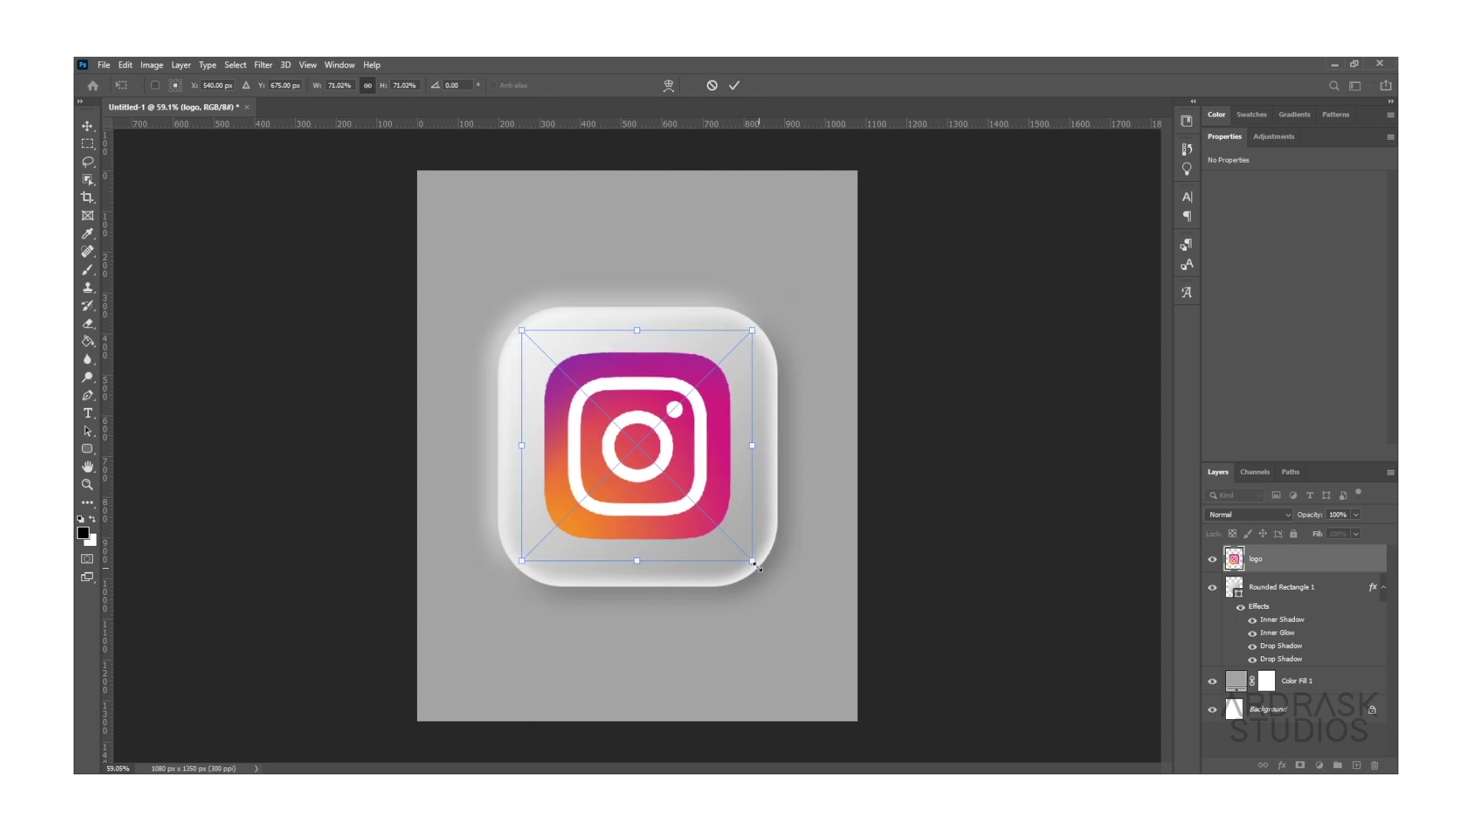
Commit the placed Instagram logo at 408×408 px and centre it on the panel.
key("Return")
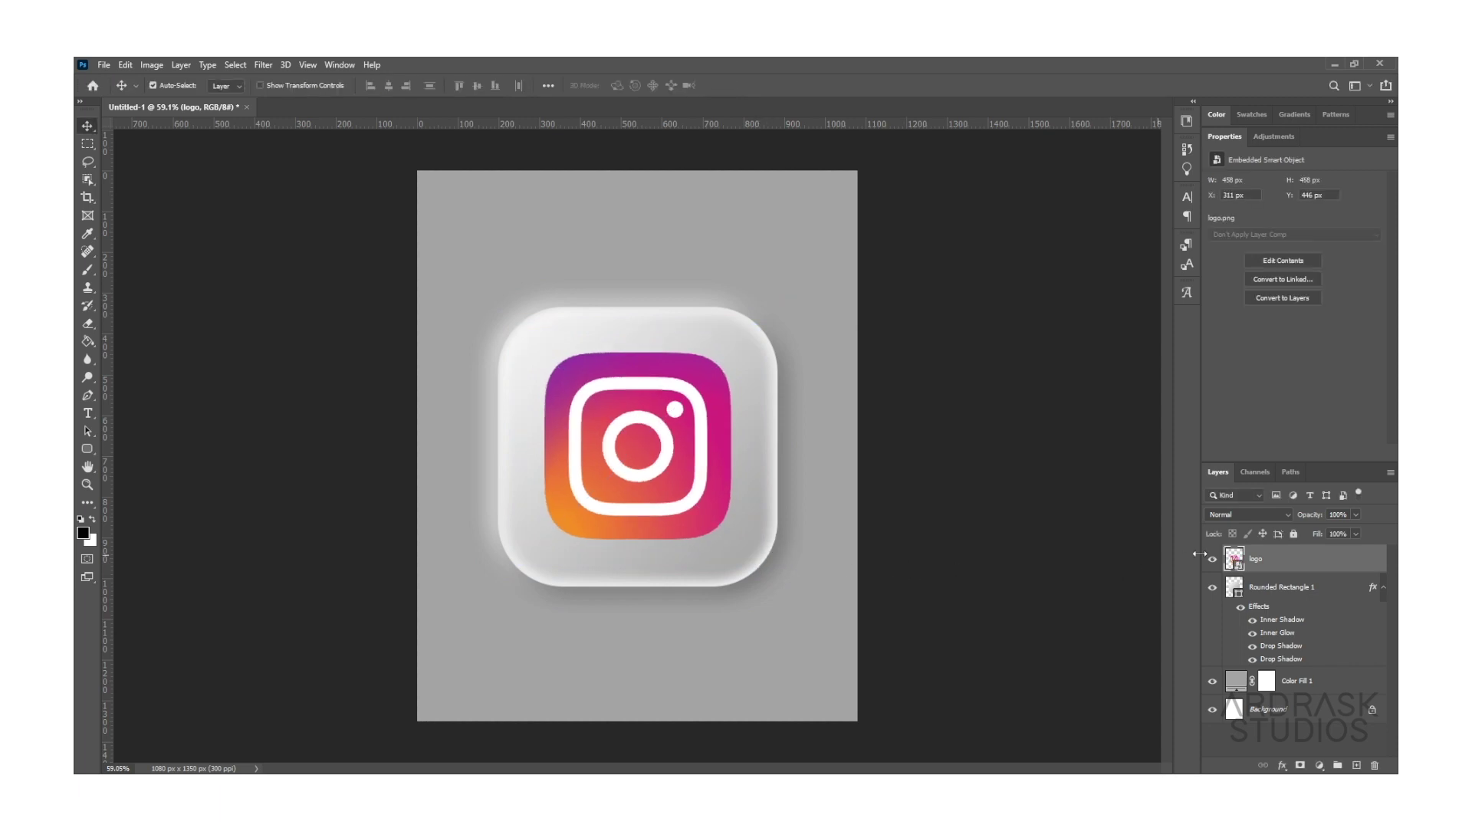
key("ctrl+a")
key("ctrl+d")
right_click(1266, 568)
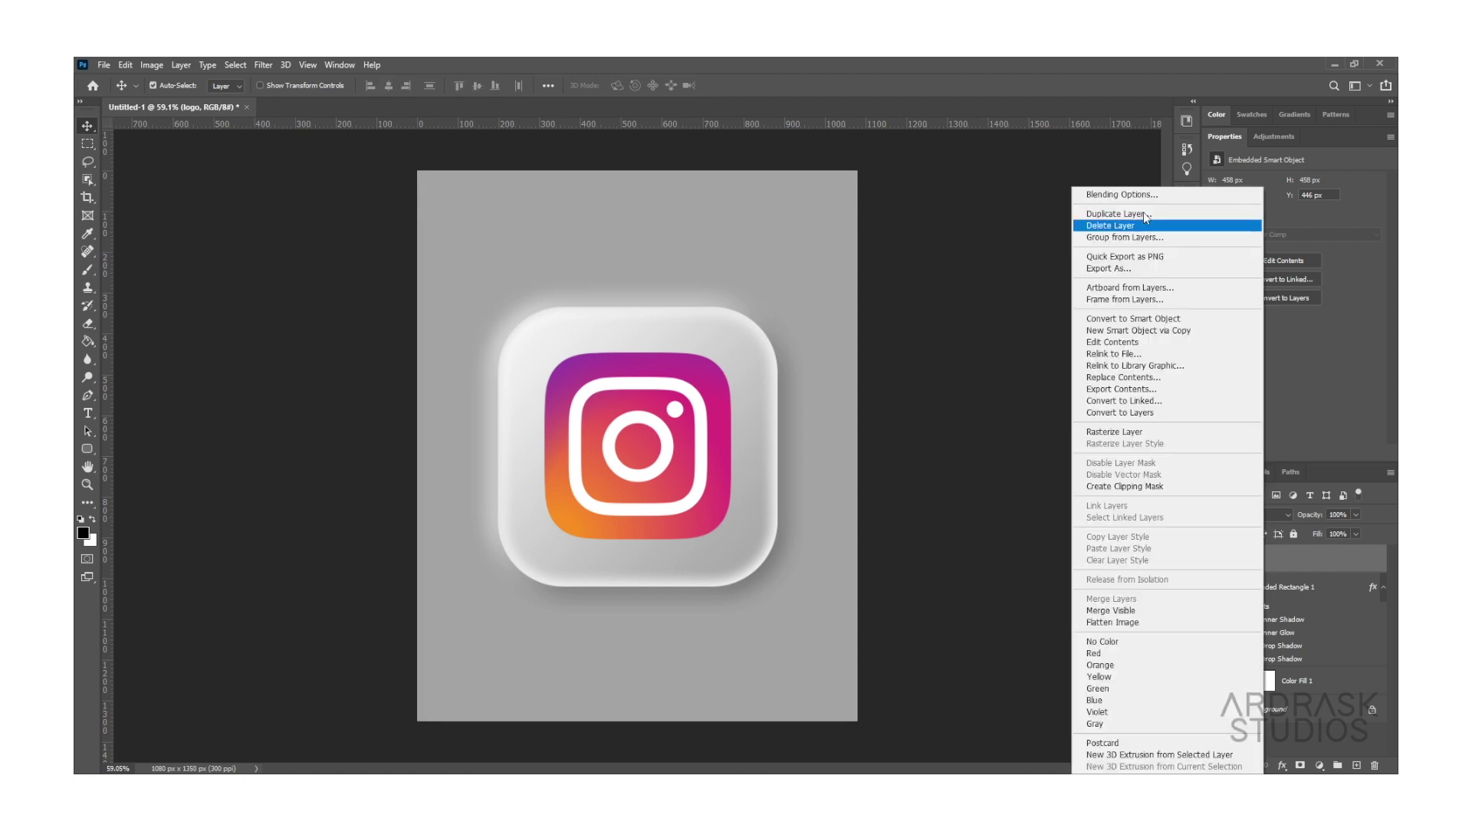
Add a Bevel & Emboss to the logo with the cone gloss contour and 771% depth.
left_click(1142, 194)
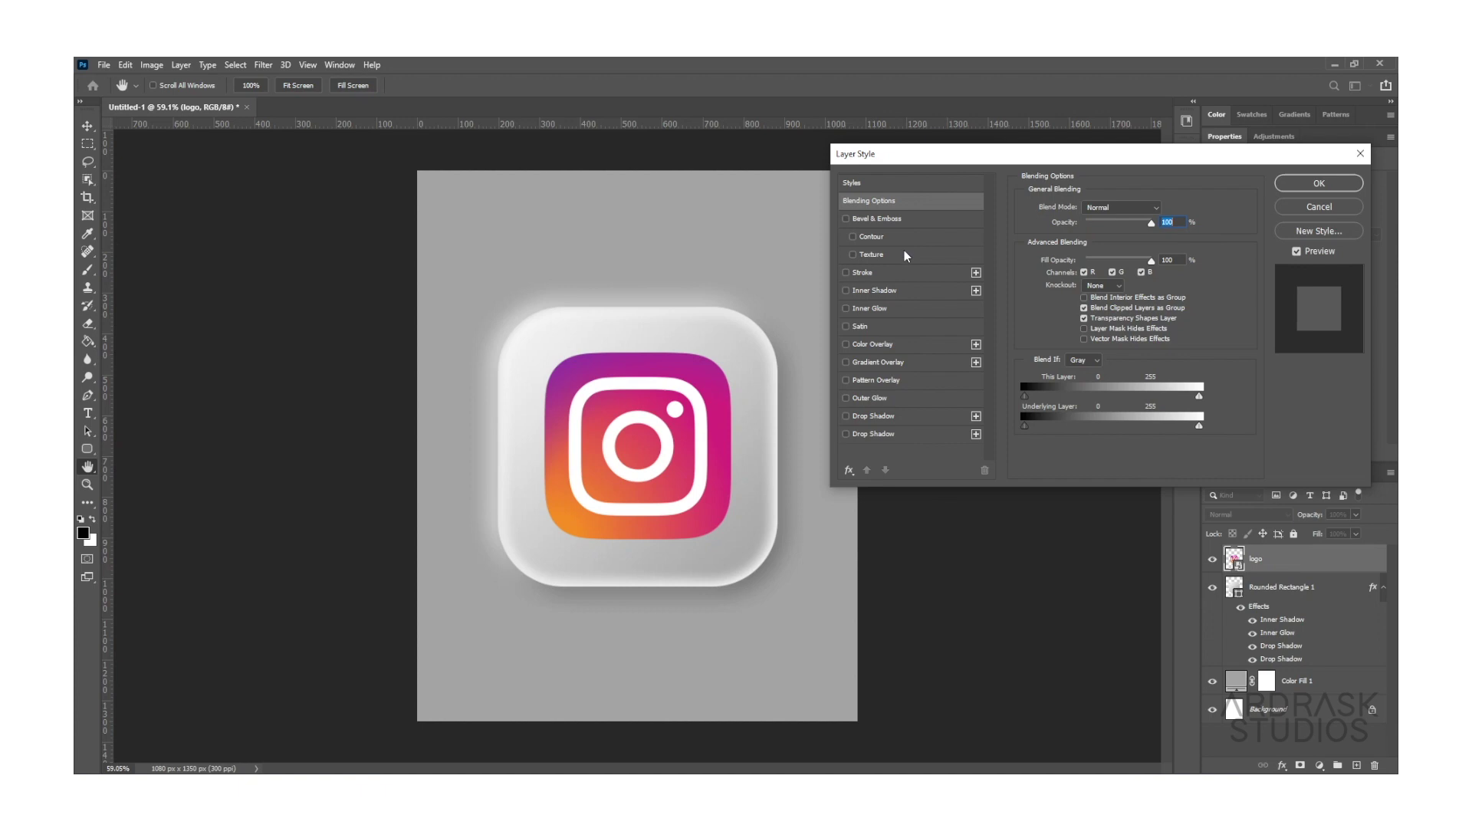
left_click(899, 218)
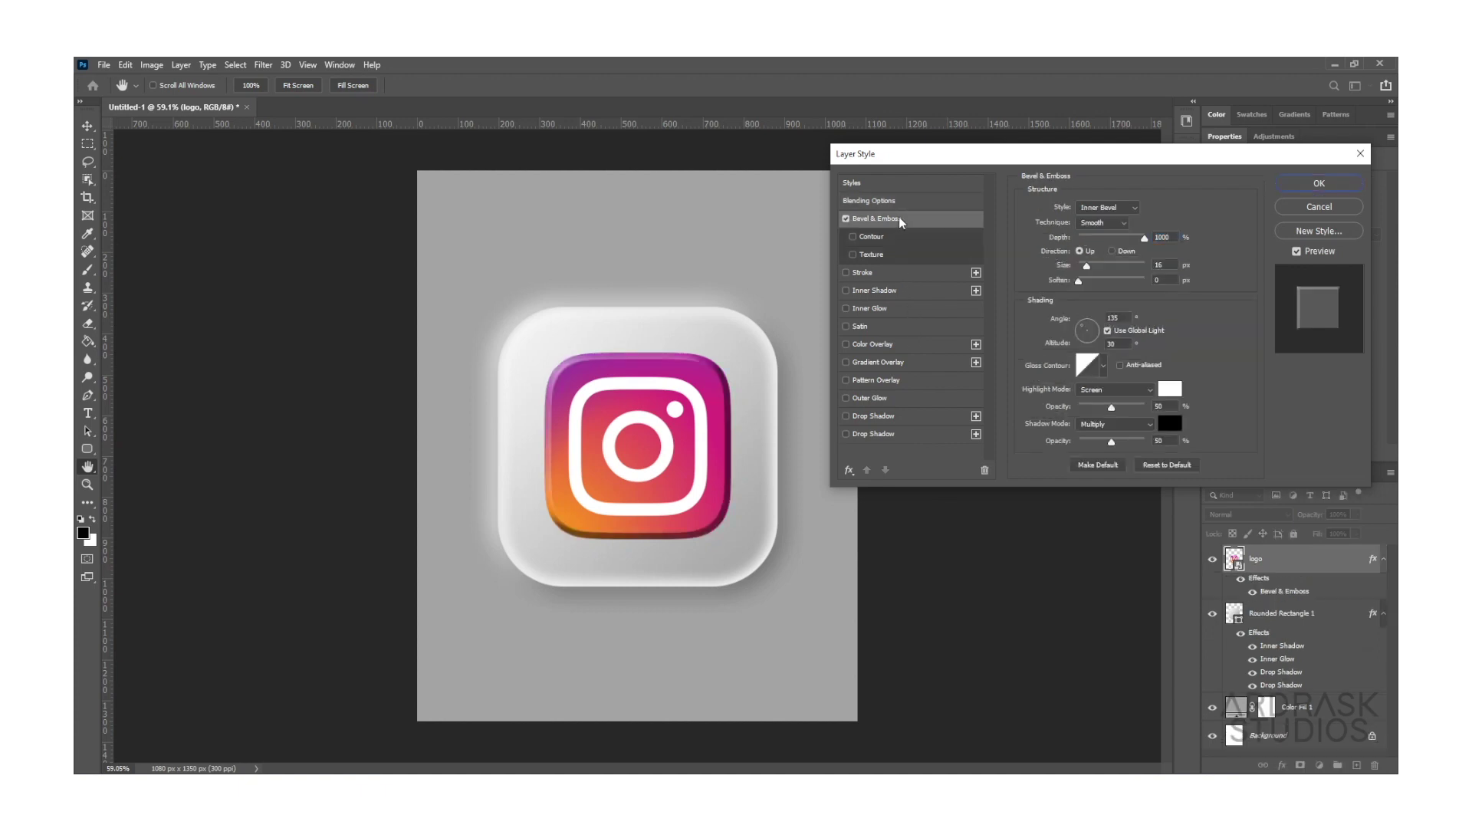
left_click(1101, 363)
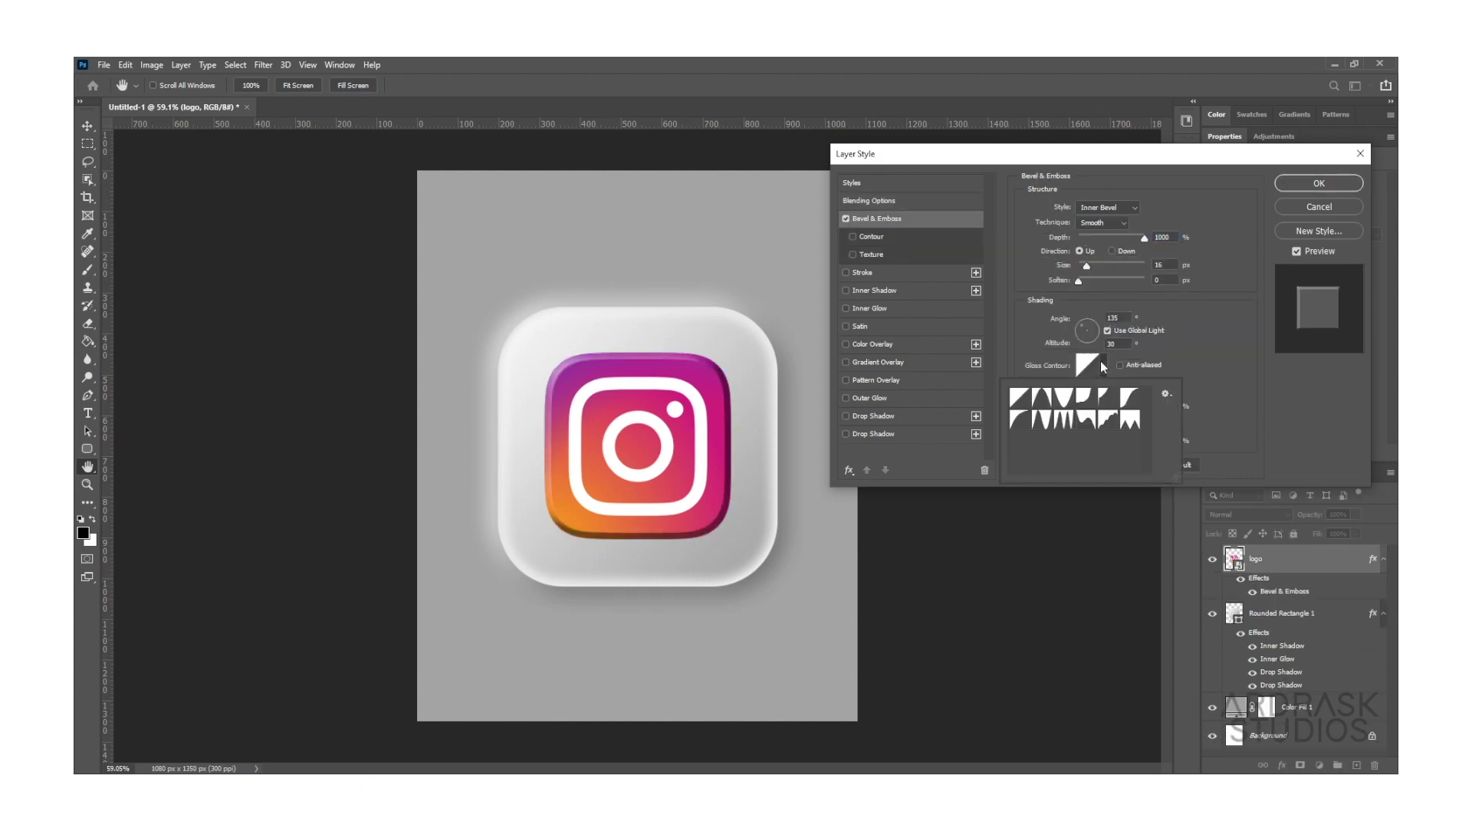
left_click(1041, 399)
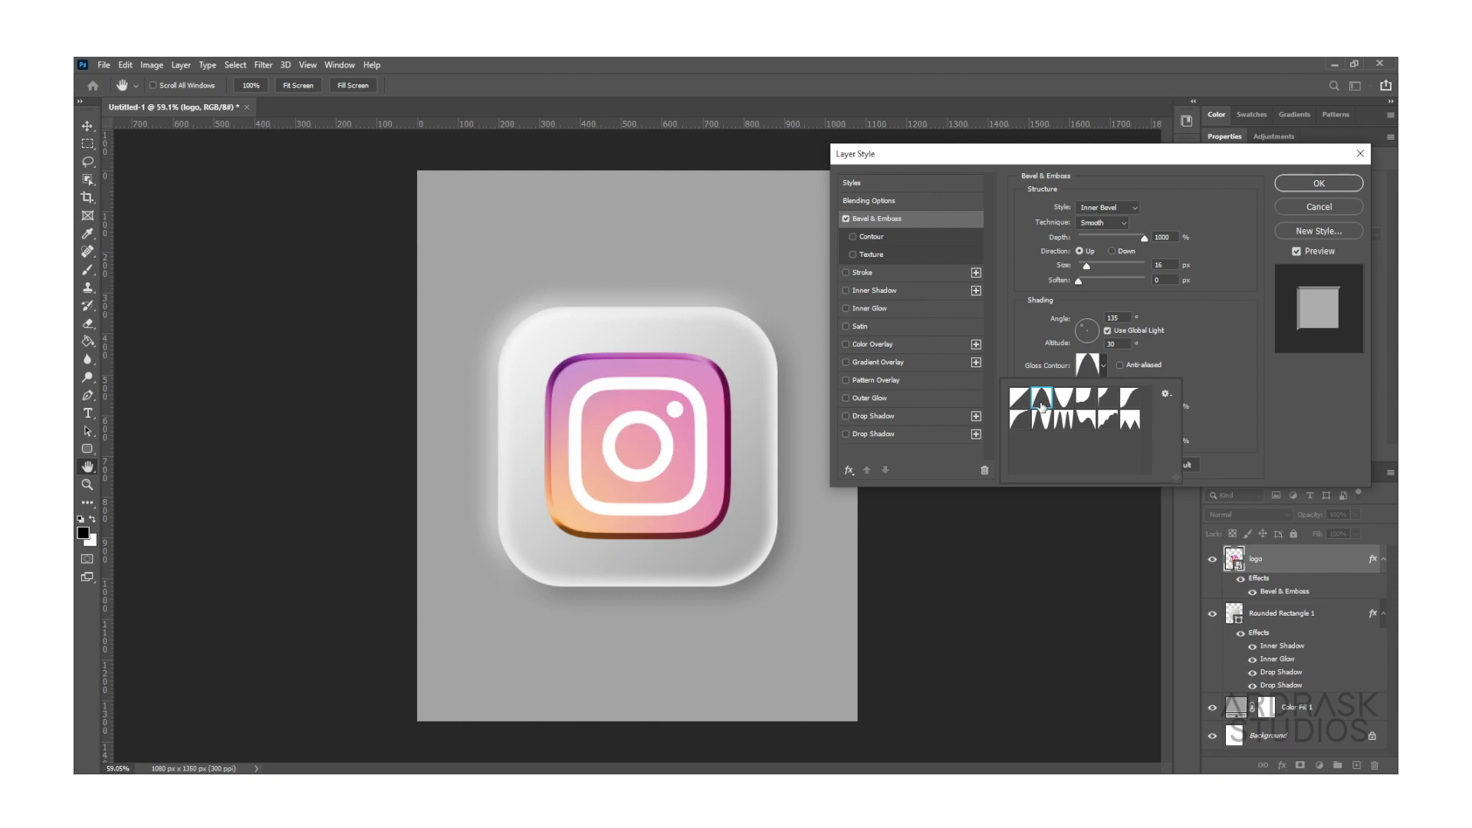
left_click_drag(1145, 237, 1198, 284)
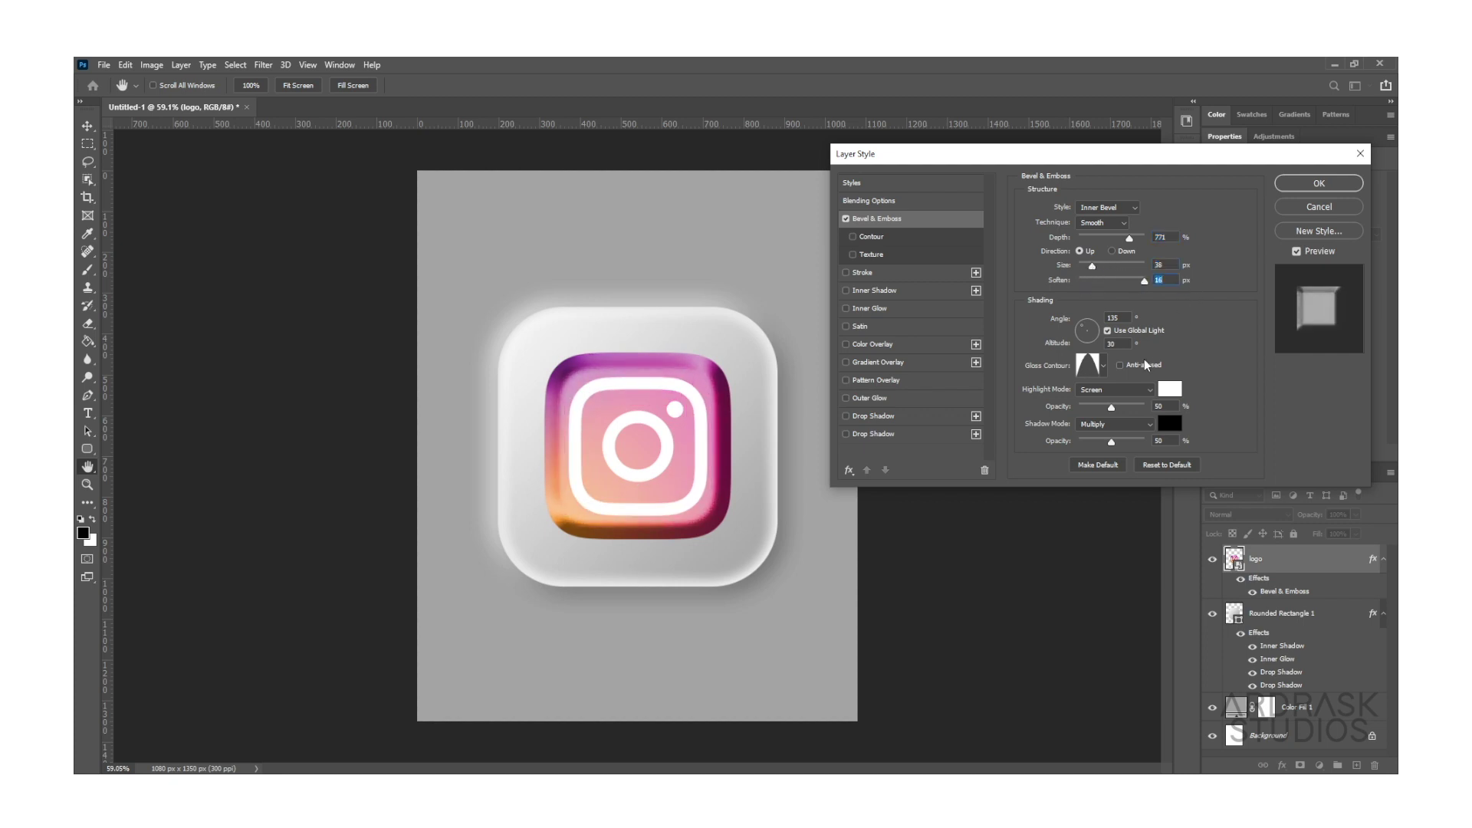
Lower bevel highlight opacity to 32% and shadow opacity to 26%, with 45° altitude.
mouse_move(1111, 406)
left_mouse_down()
mouse_move(1129, 406)
mouse_move(1081, 408)
mouse_move(1105, 409)
left_mouse_up()
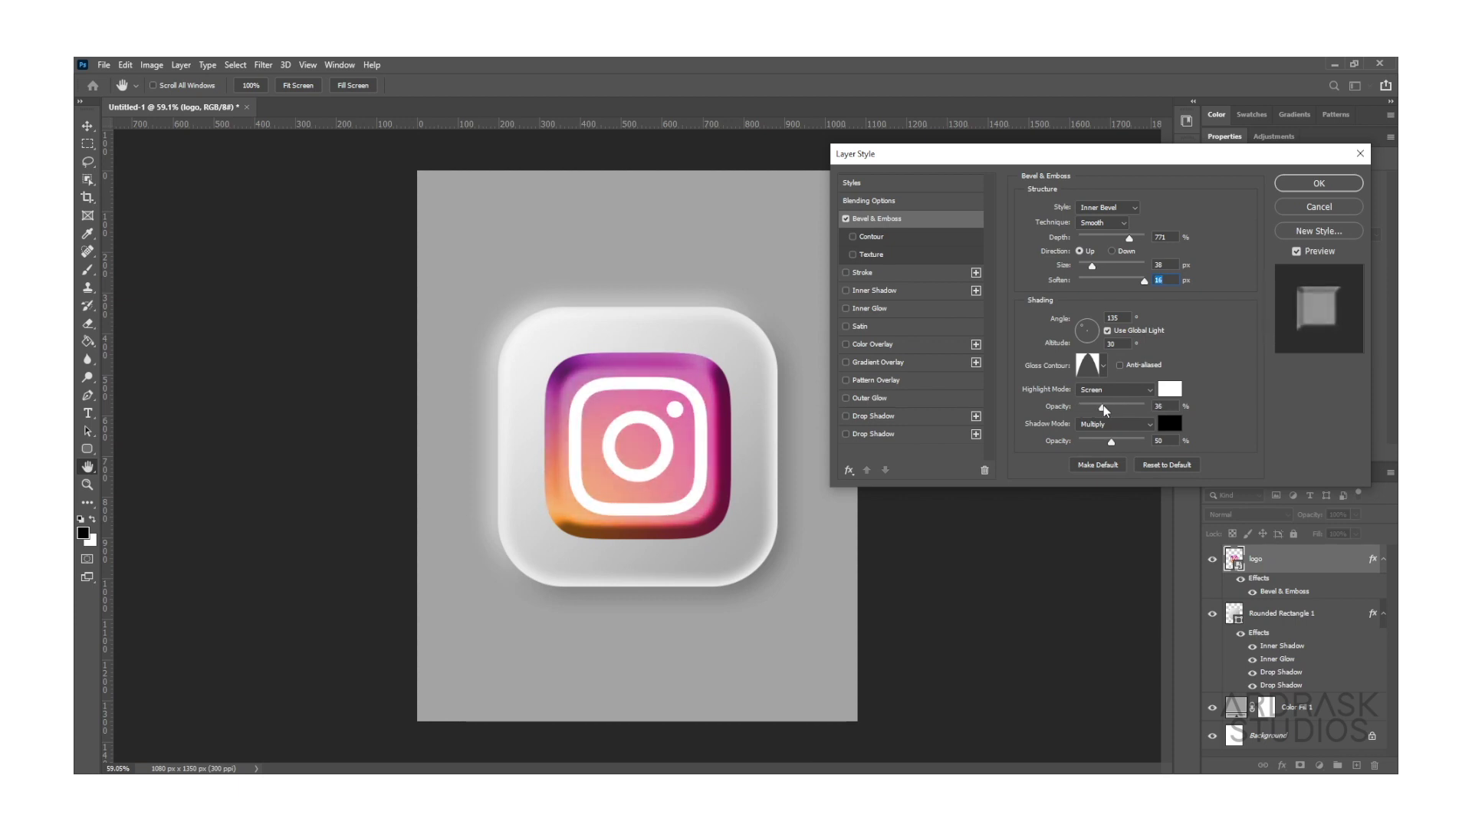
left_click(1105, 410)
left_click_drag(1112, 443, 1102, 412)
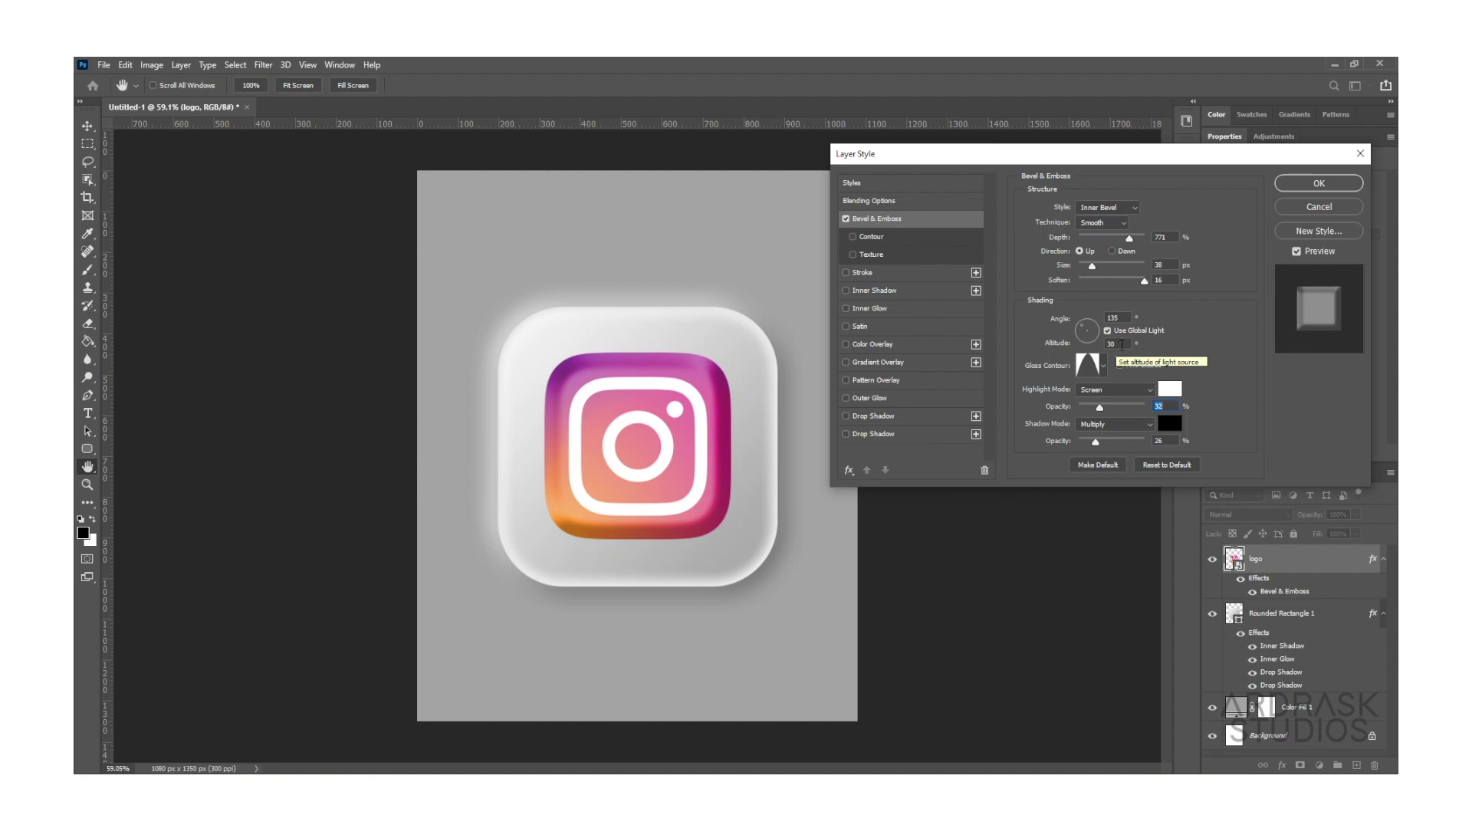
double_click(1121, 344)
type("45")
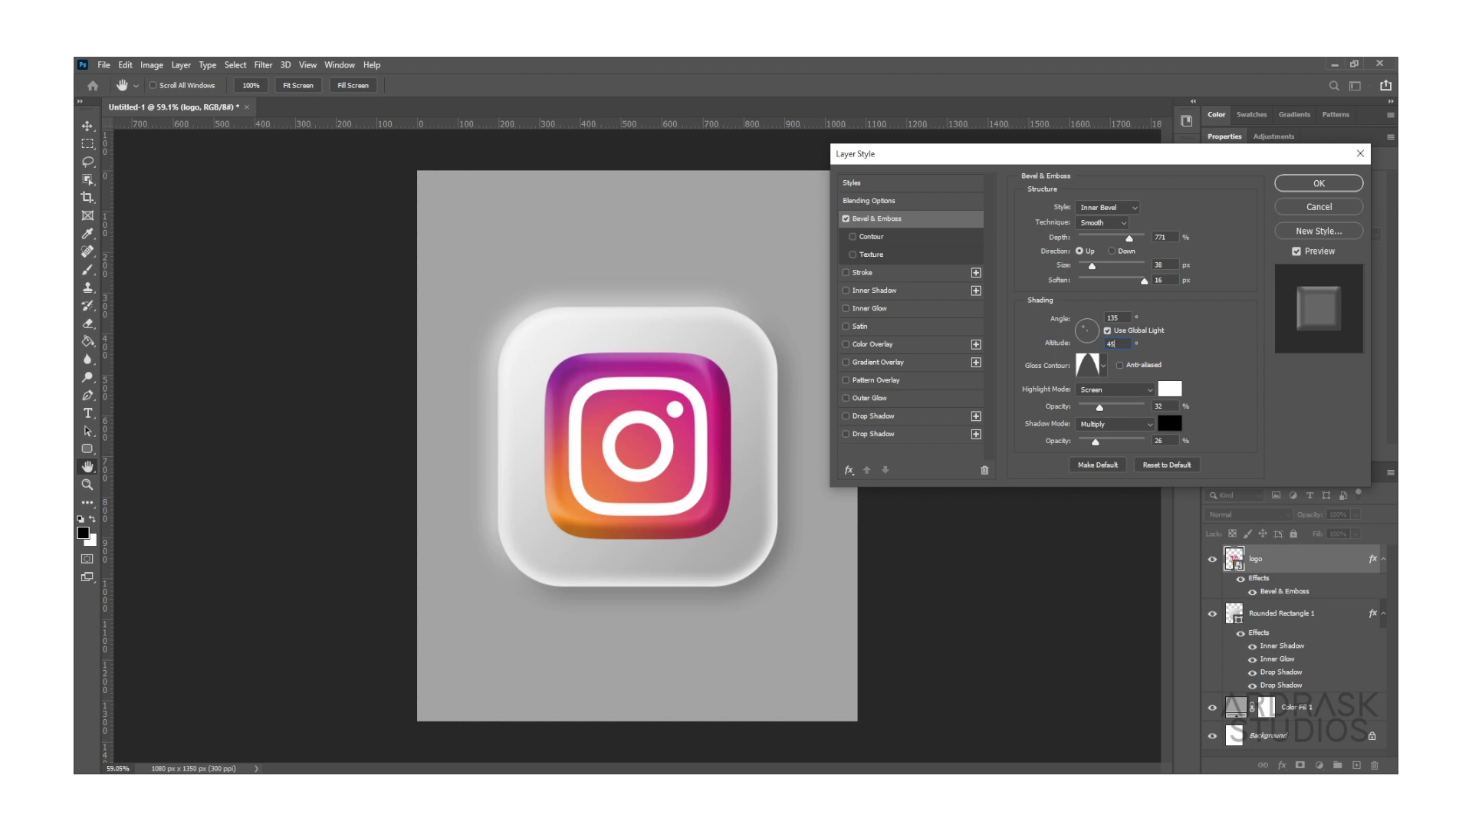
Give the logo a white Inner Shadow at 96% opacity and 57 px size.
left_click(899, 290)
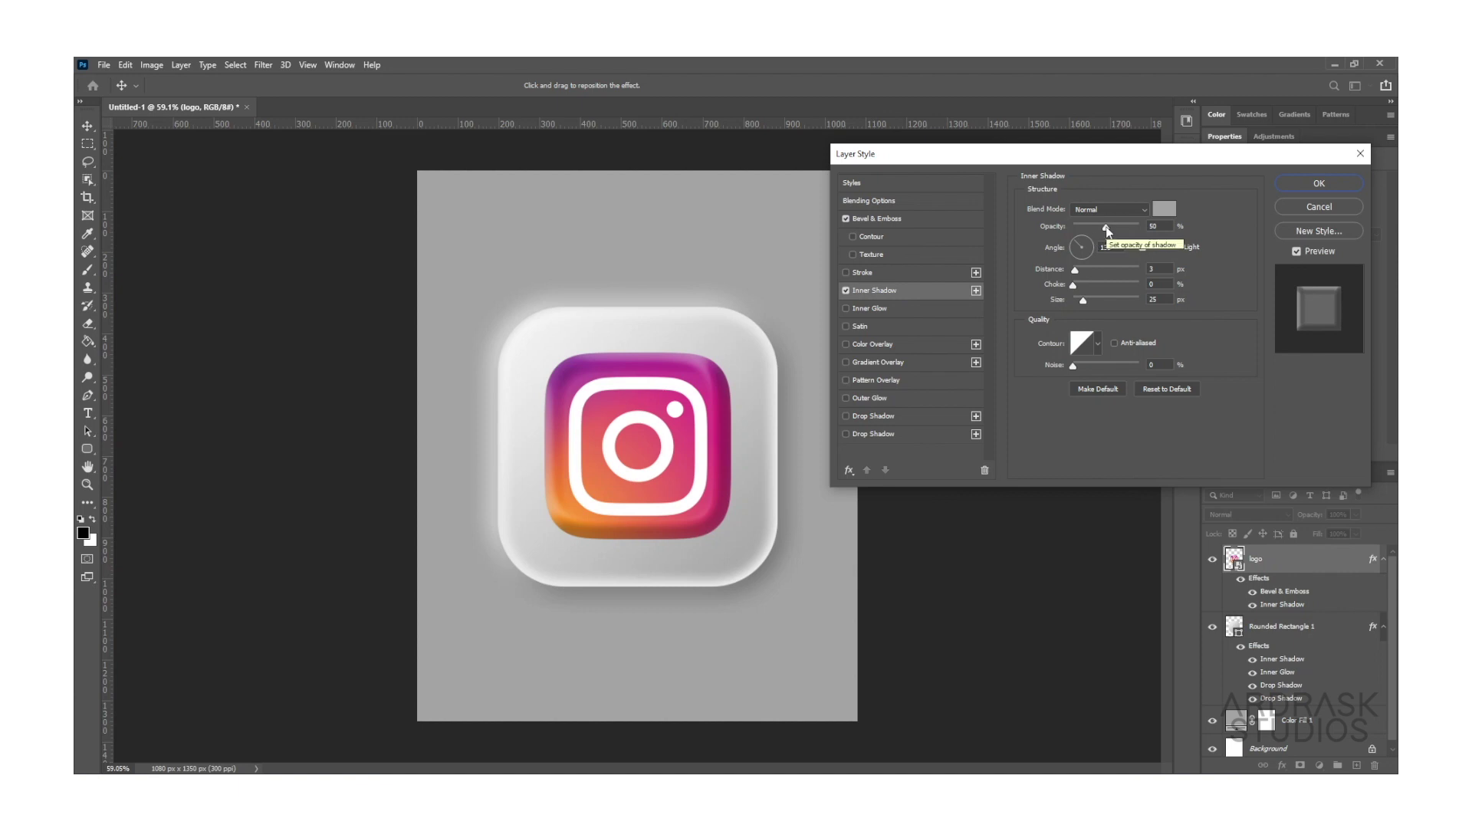
left_click(1165, 209)
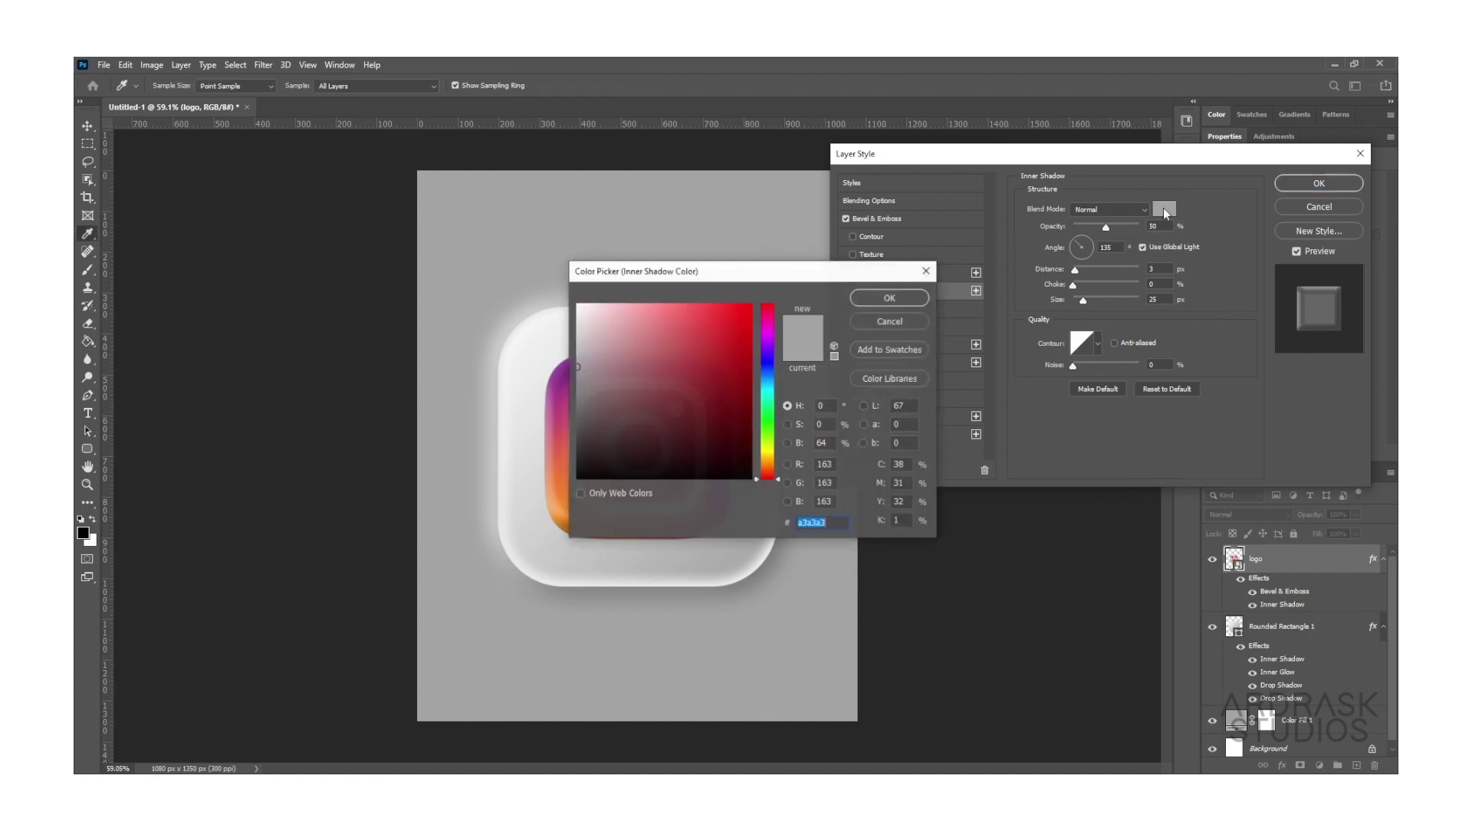
left_click_drag(577, 338, 577, 304)
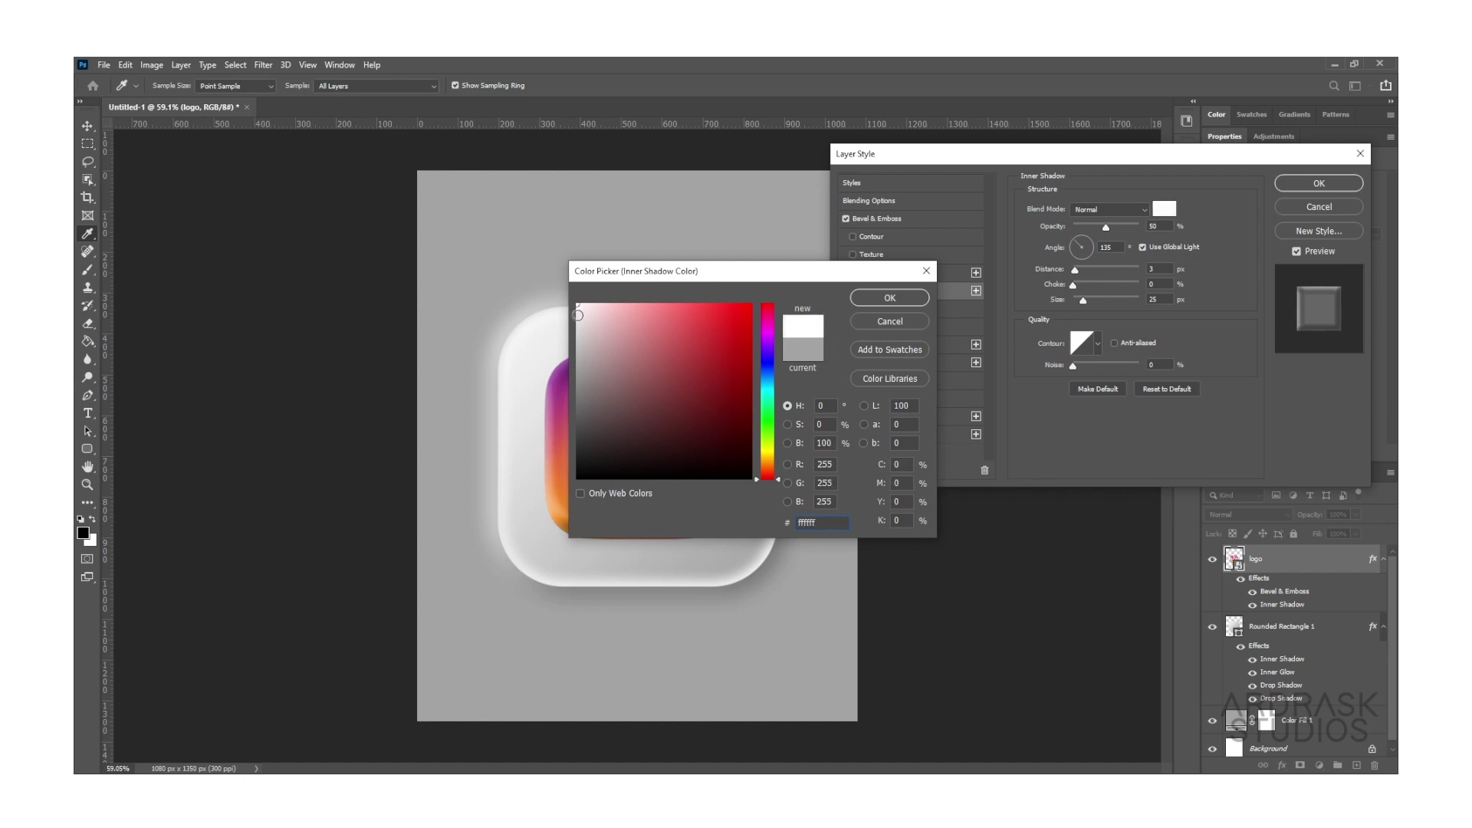
left_click(889, 298)
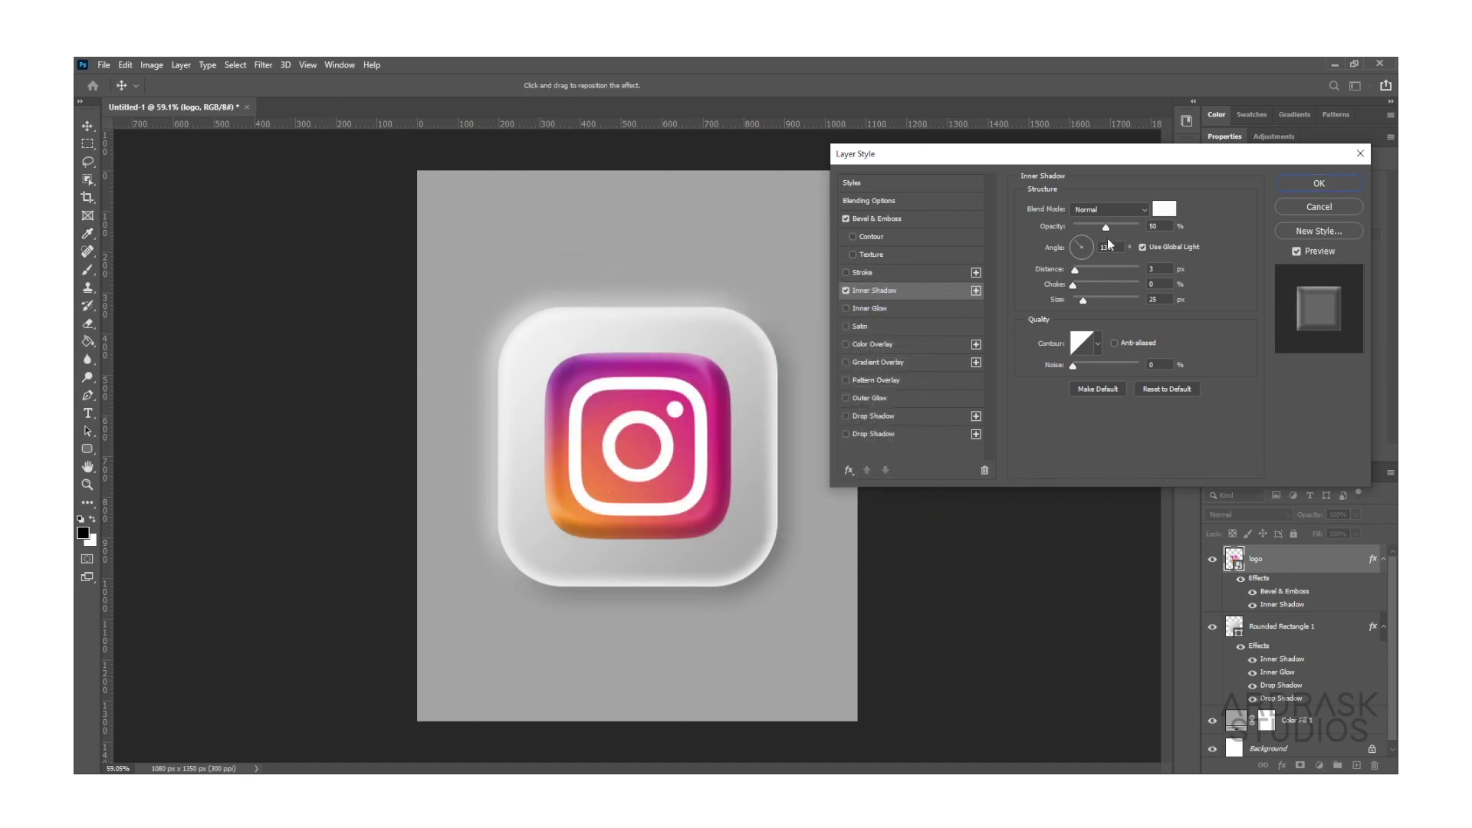
mouse_move(1108, 227)
left_mouse_down()
mouse_move(1140, 228)
mouse_move(1119, 228)
left_mouse_up()
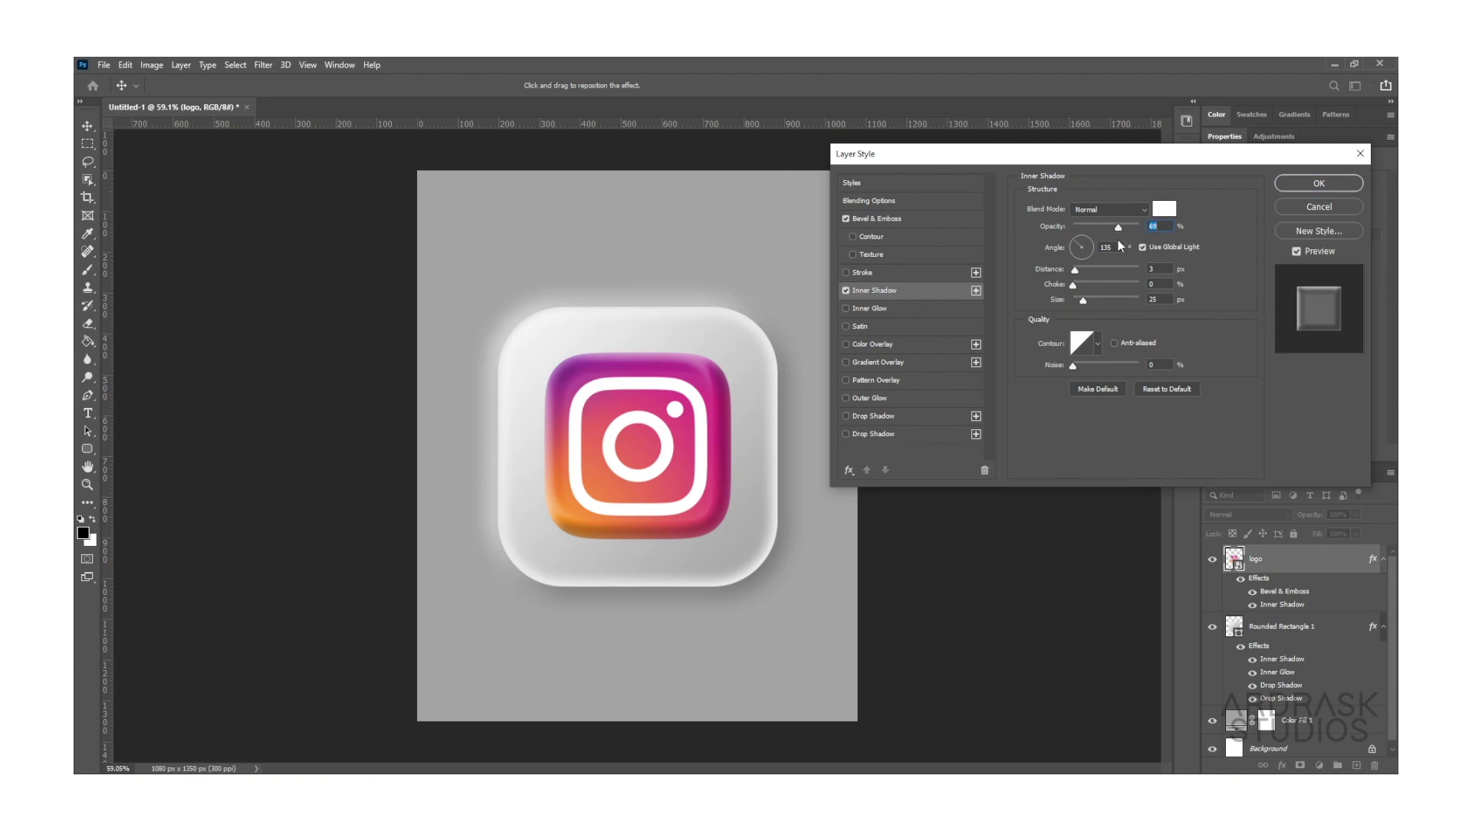
left_click_drag(1084, 300, 1081, 273)
Add an Inner Glow to the logo at 38% opacity with a 56% range.
left_click(949, 304)
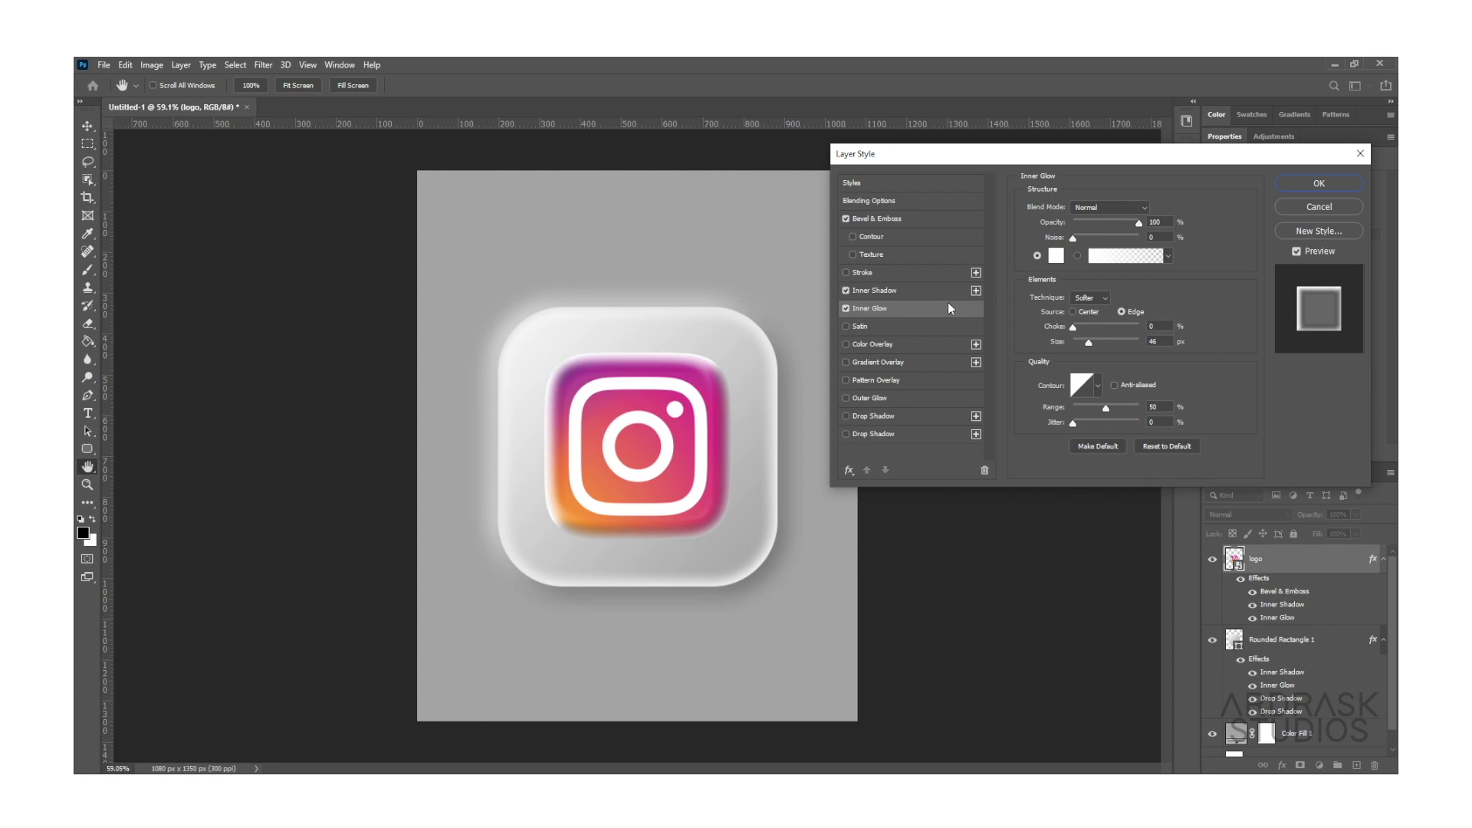
left_click_drag(1138, 223, 1089, 220)
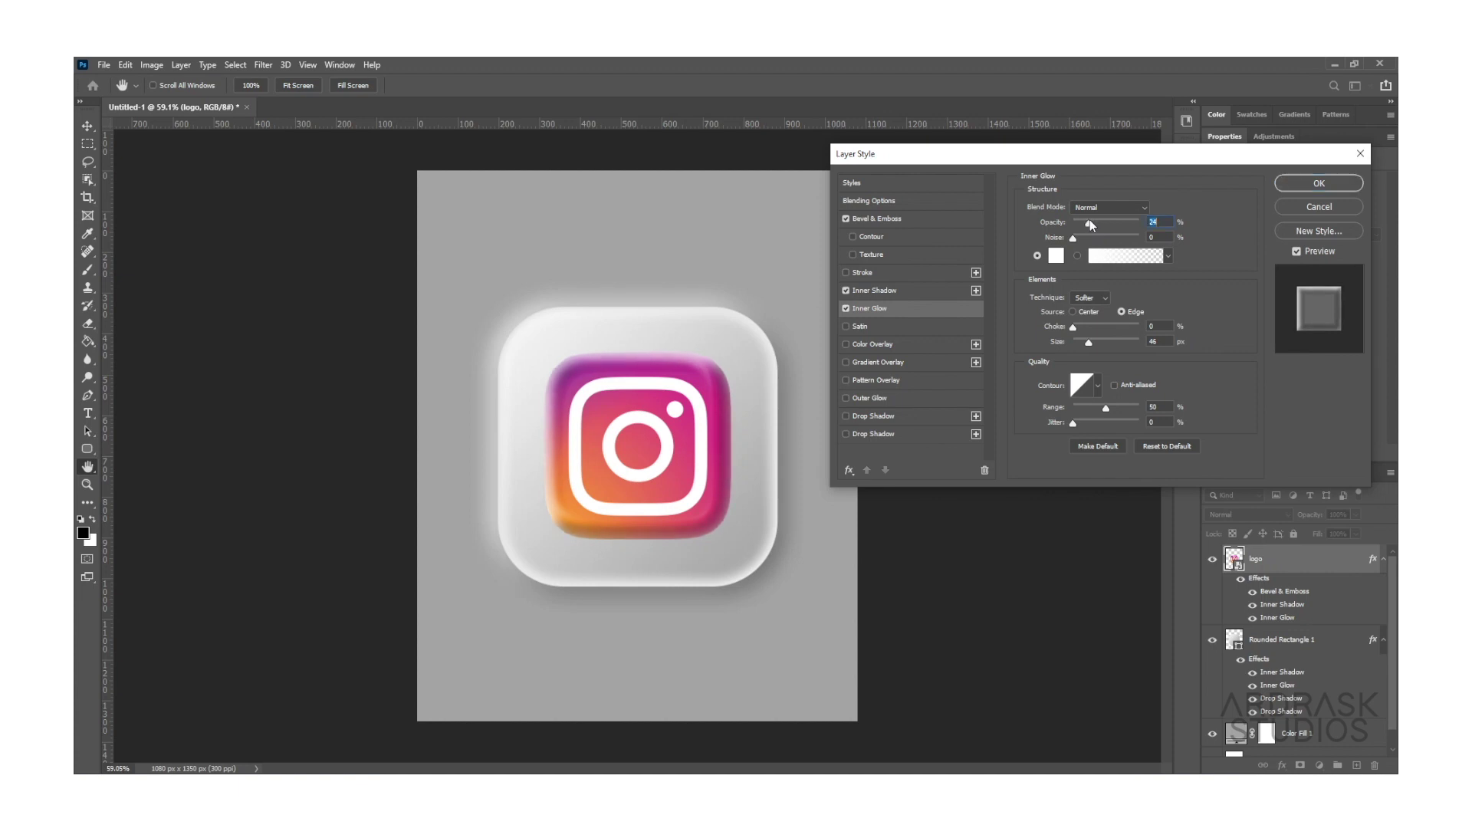
left_click_drag(1105, 408, 1154, 413)
Give the logo a Drop Shadow at 83% opacity and apply the layer style.
left_click(940, 416)
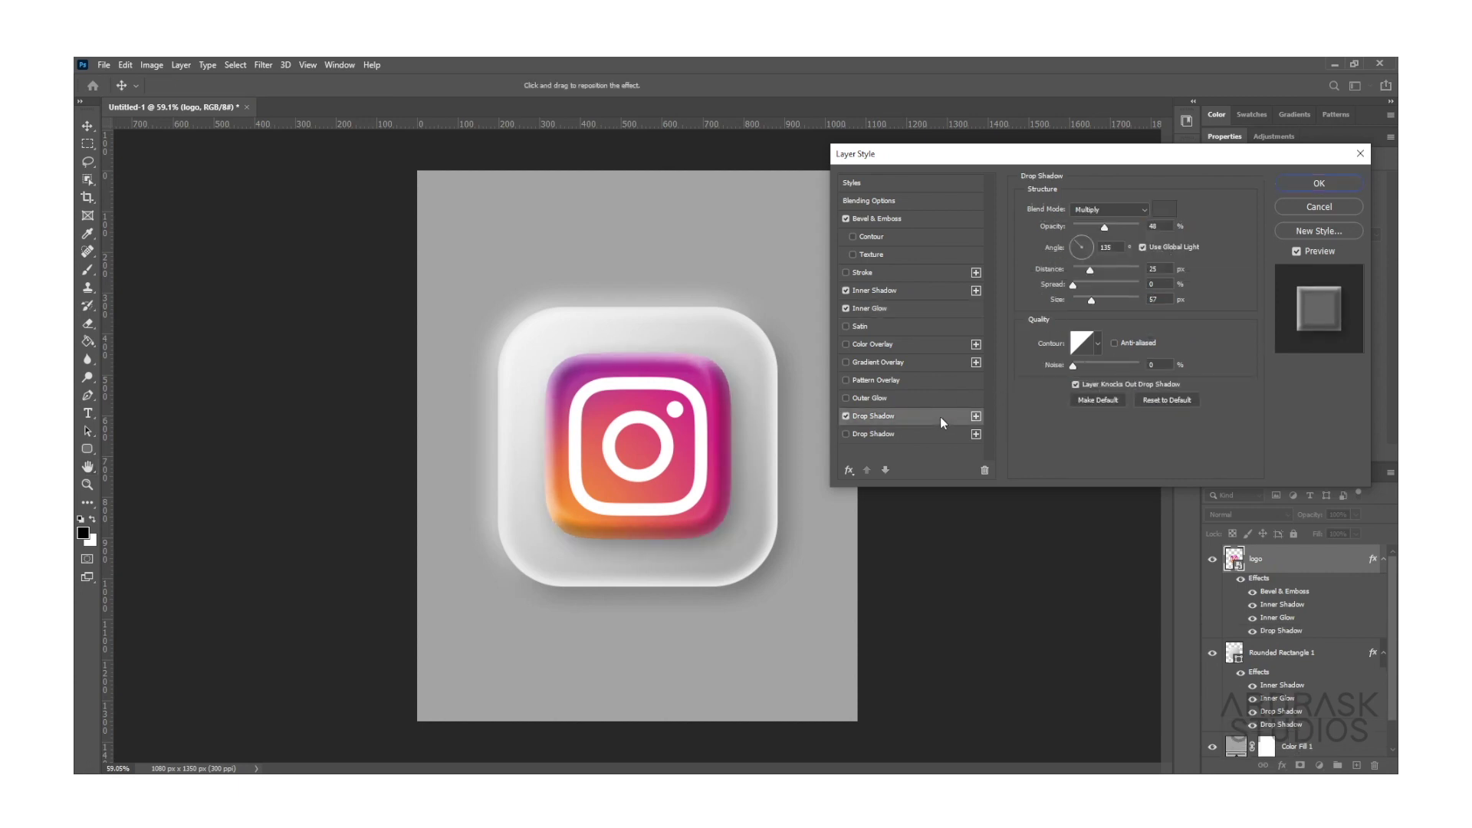
mouse_move(1106, 227)
left_mouse_down()
mouse_move(1144, 230)
mouse_move(1127, 229)
left_mouse_up()
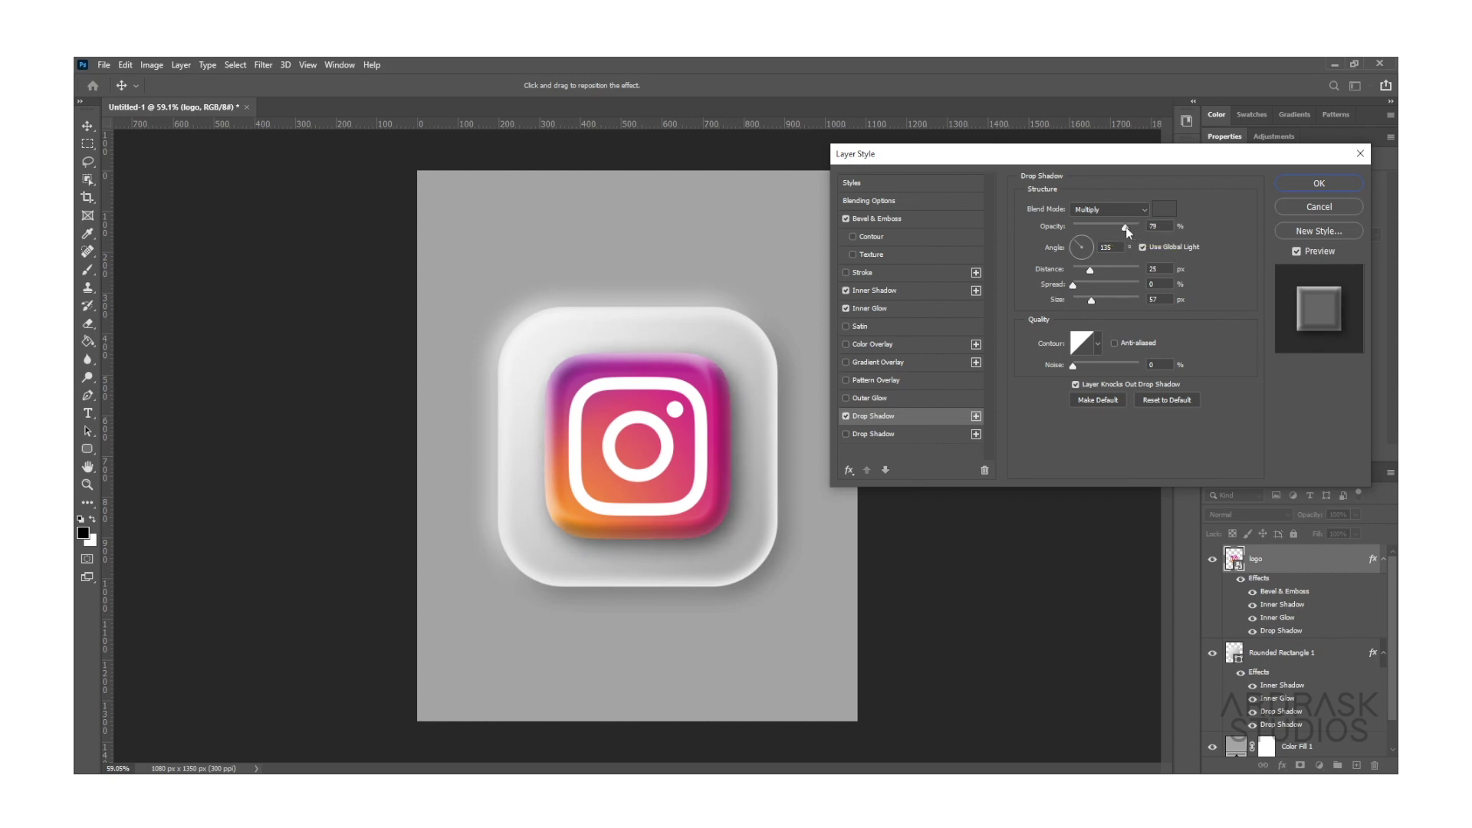
left_click_drag(1128, 227, 1129, 227)
left_click(1297, 183)
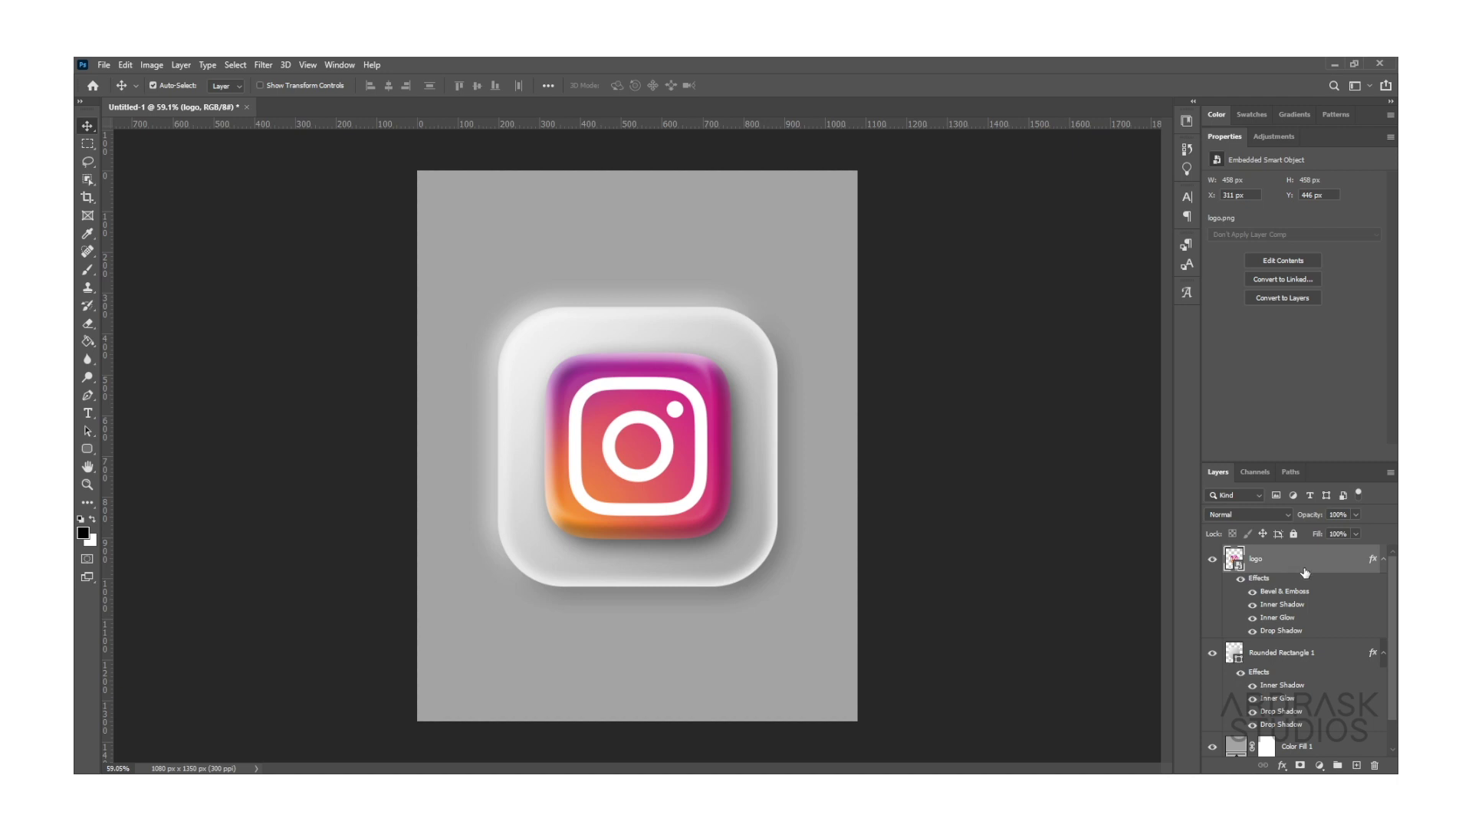
Add a second, white Drop Shadow of size 35 px to the logo.
right_click(1353, 569)
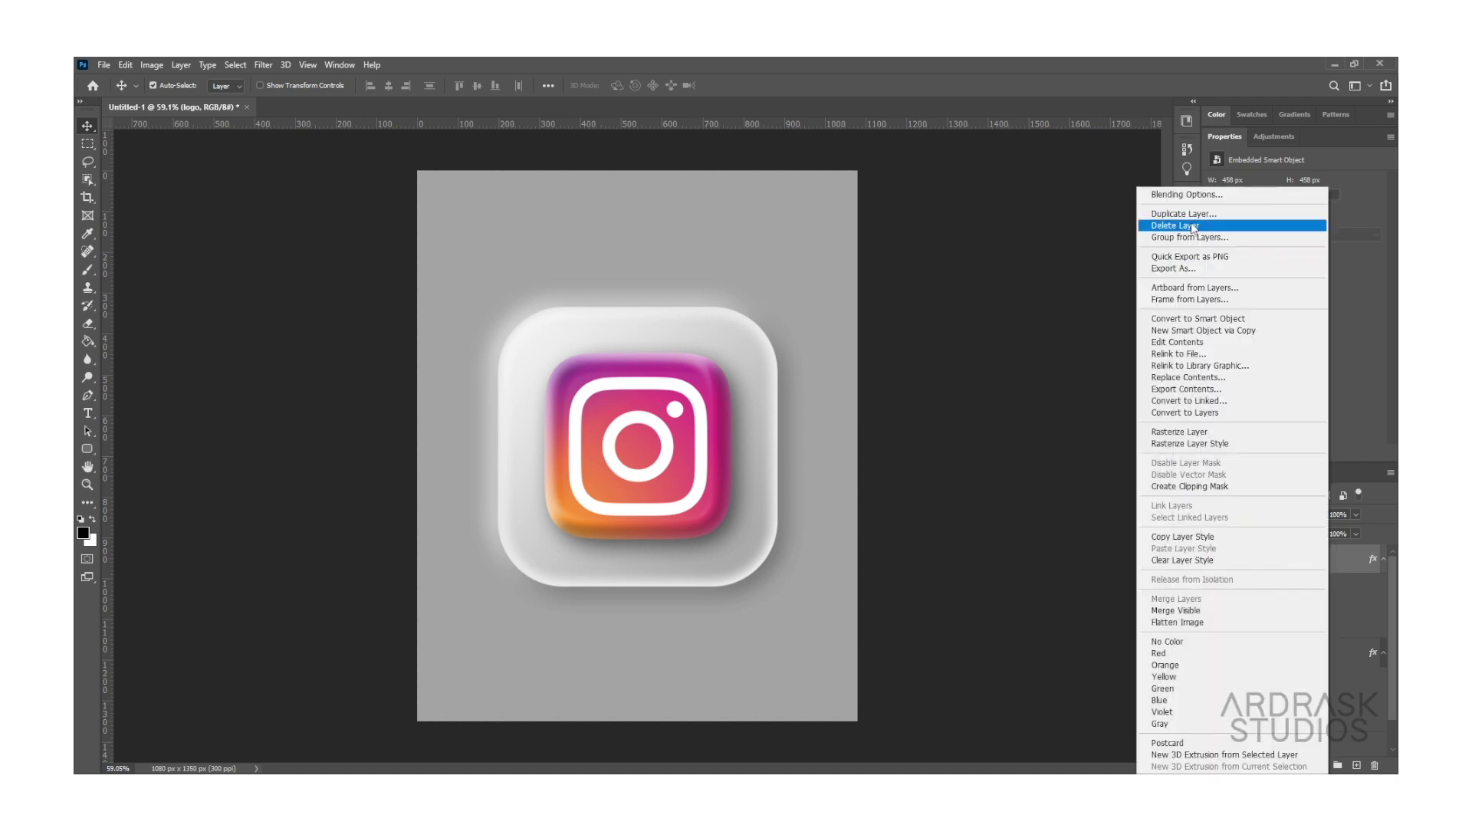
left_click(1193, 194)
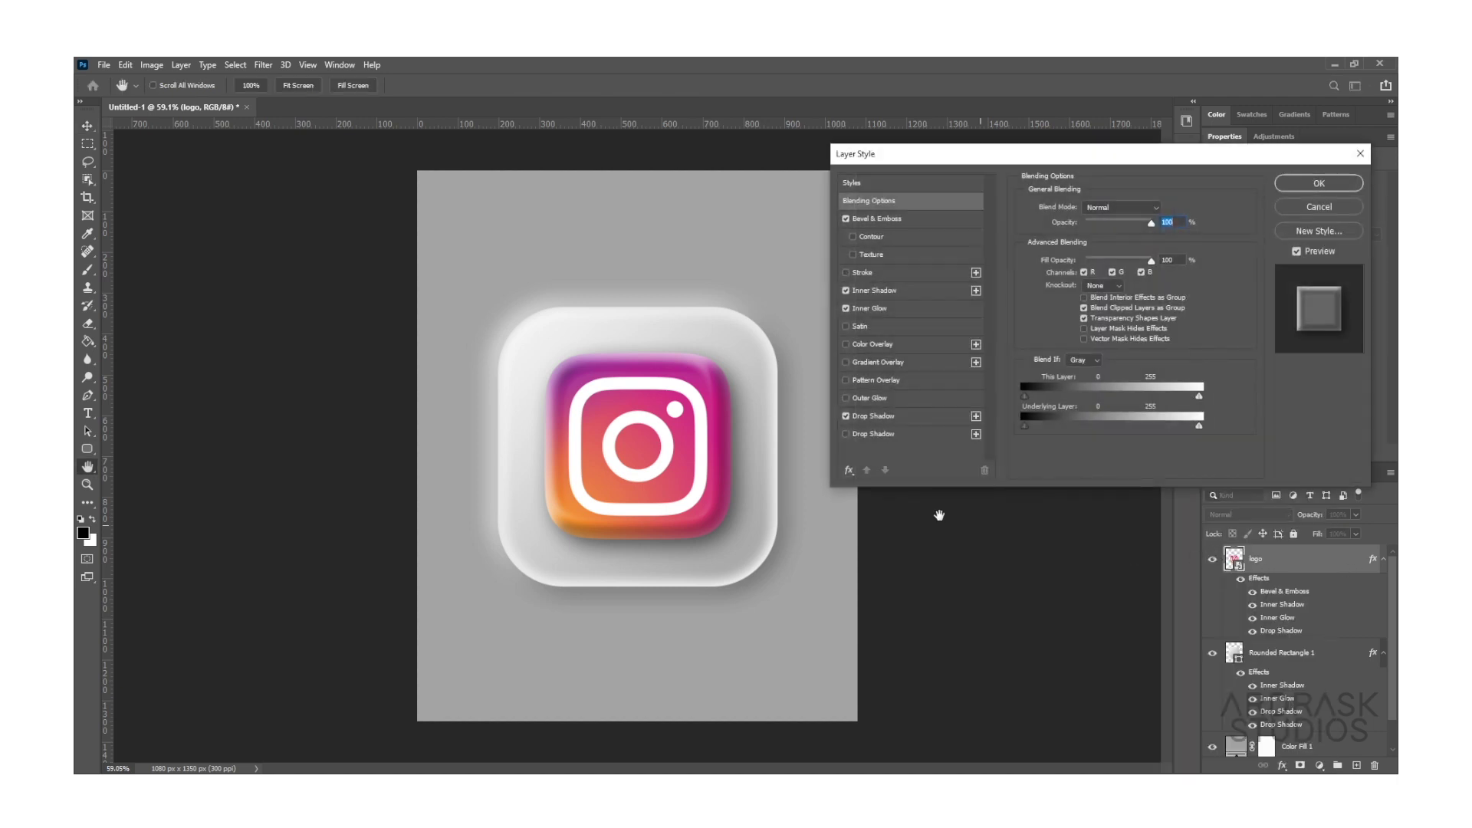
left_click(881, 431)
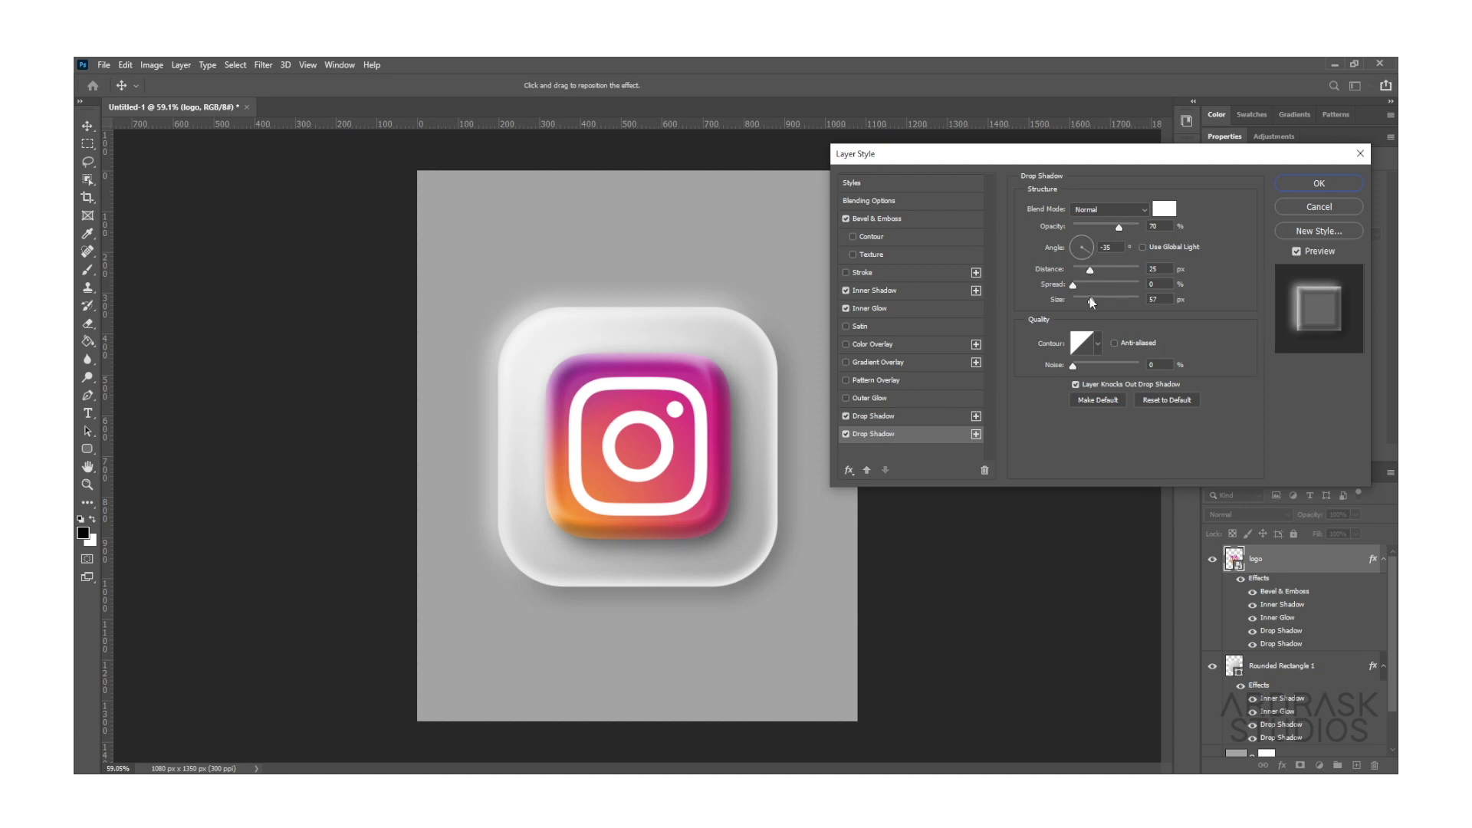
left_click_drag(1090, 299, 1062, 300)
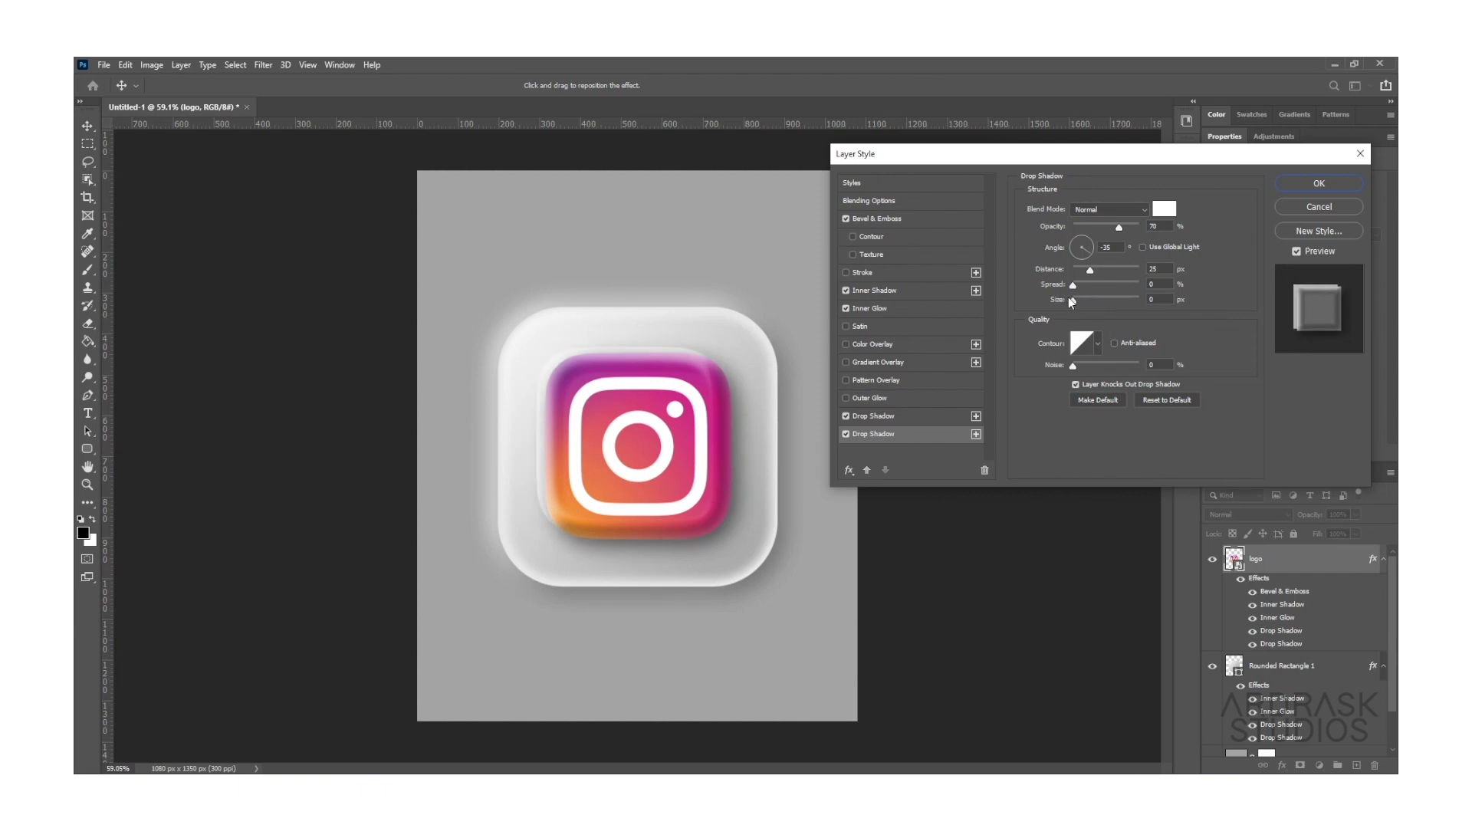
left_click_drag(1076, 299, 1089, 300)
left_click(1164, 209)
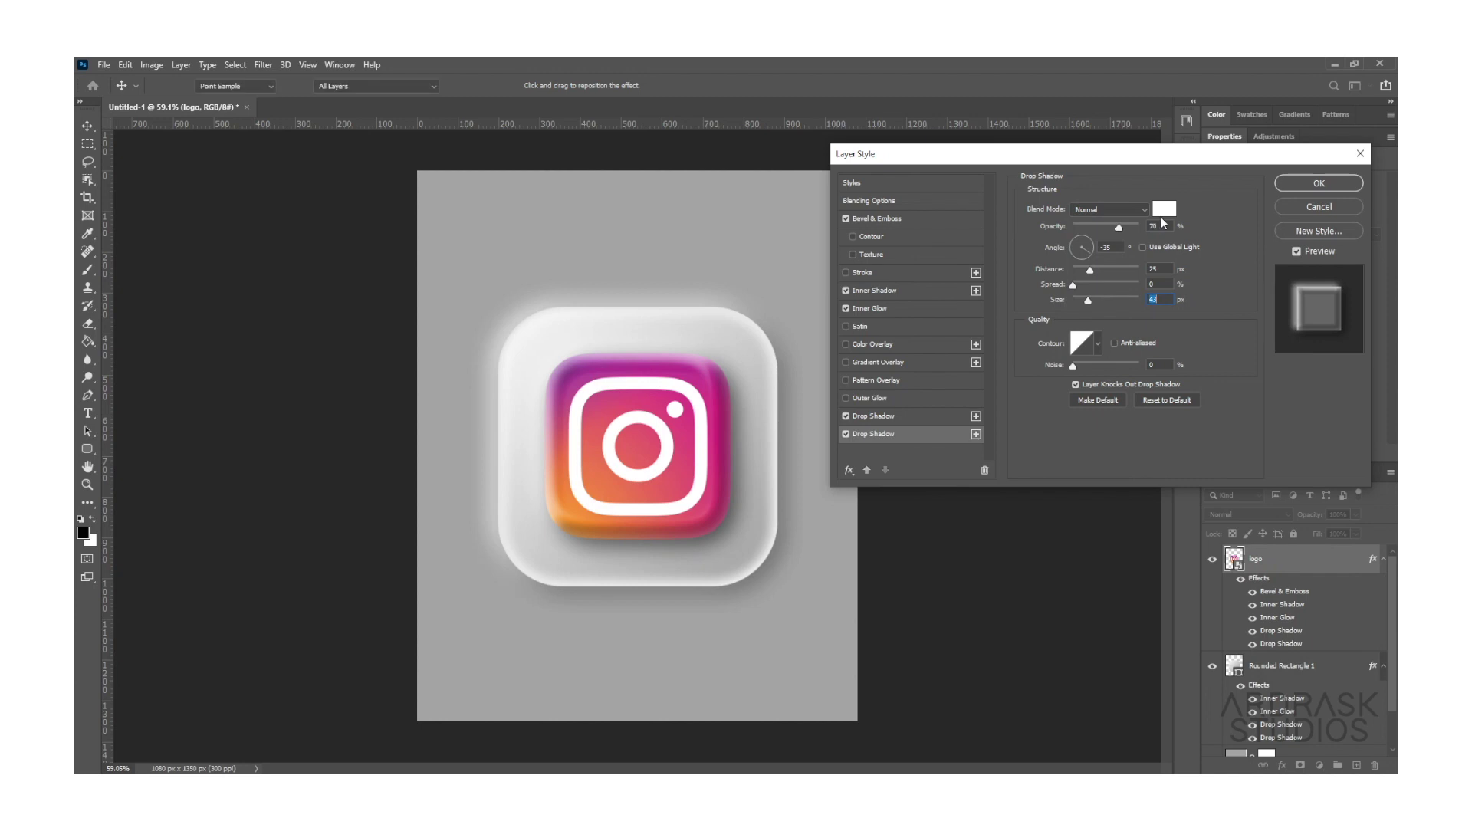
left_click(890, 298)
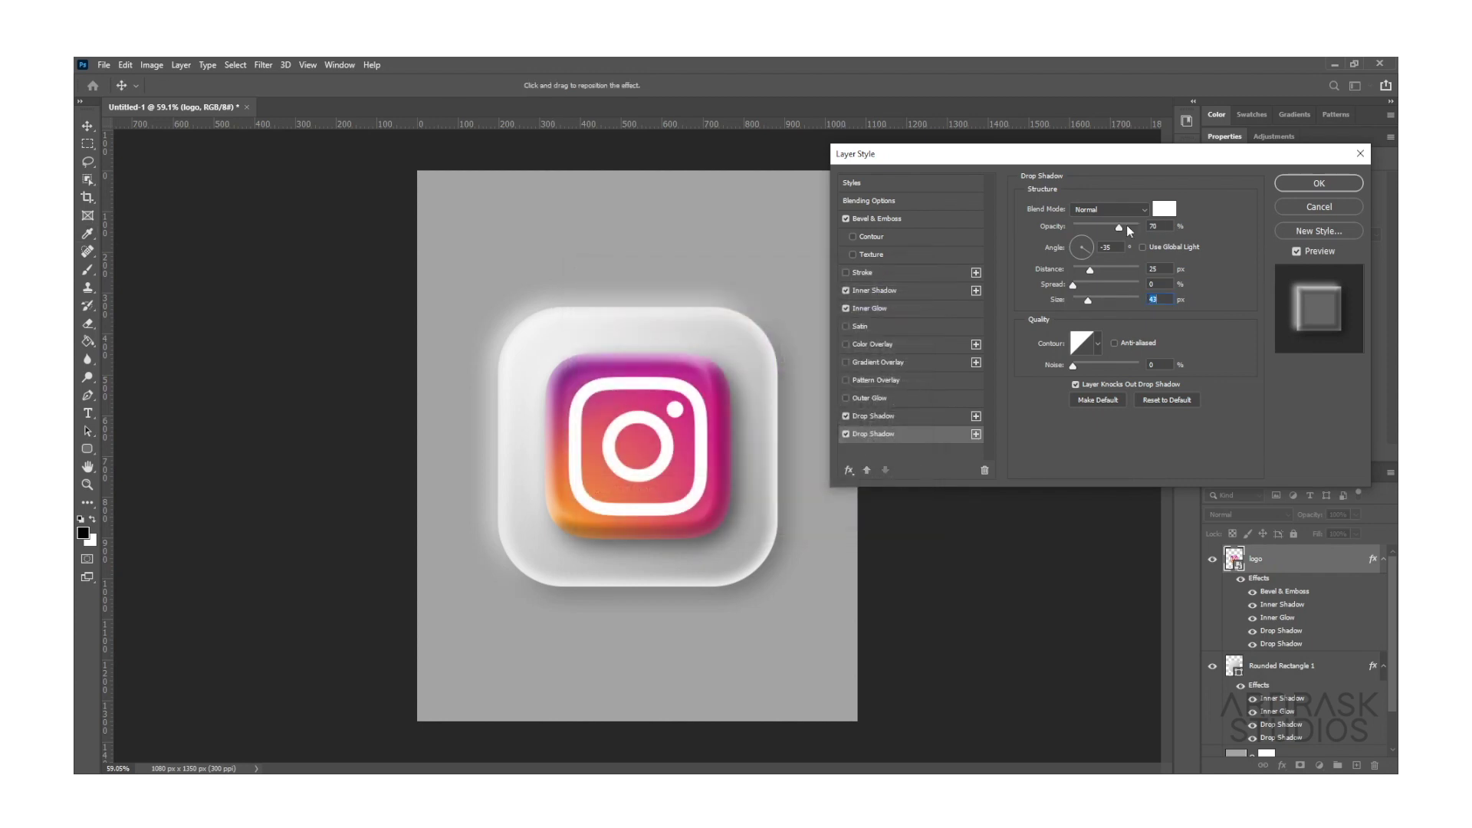
left_click_drag(1125, 224, 1171, 241)
mouse_move(1084, 304)
left_mouse_down()
mouse_move(1072, 298)
mouse_move(1088, 297)
left_mouse_up()
Apply the logo's layer style and choose Create Layers for its effects.
left_click(1316, 183)
right_click(1371, 562)
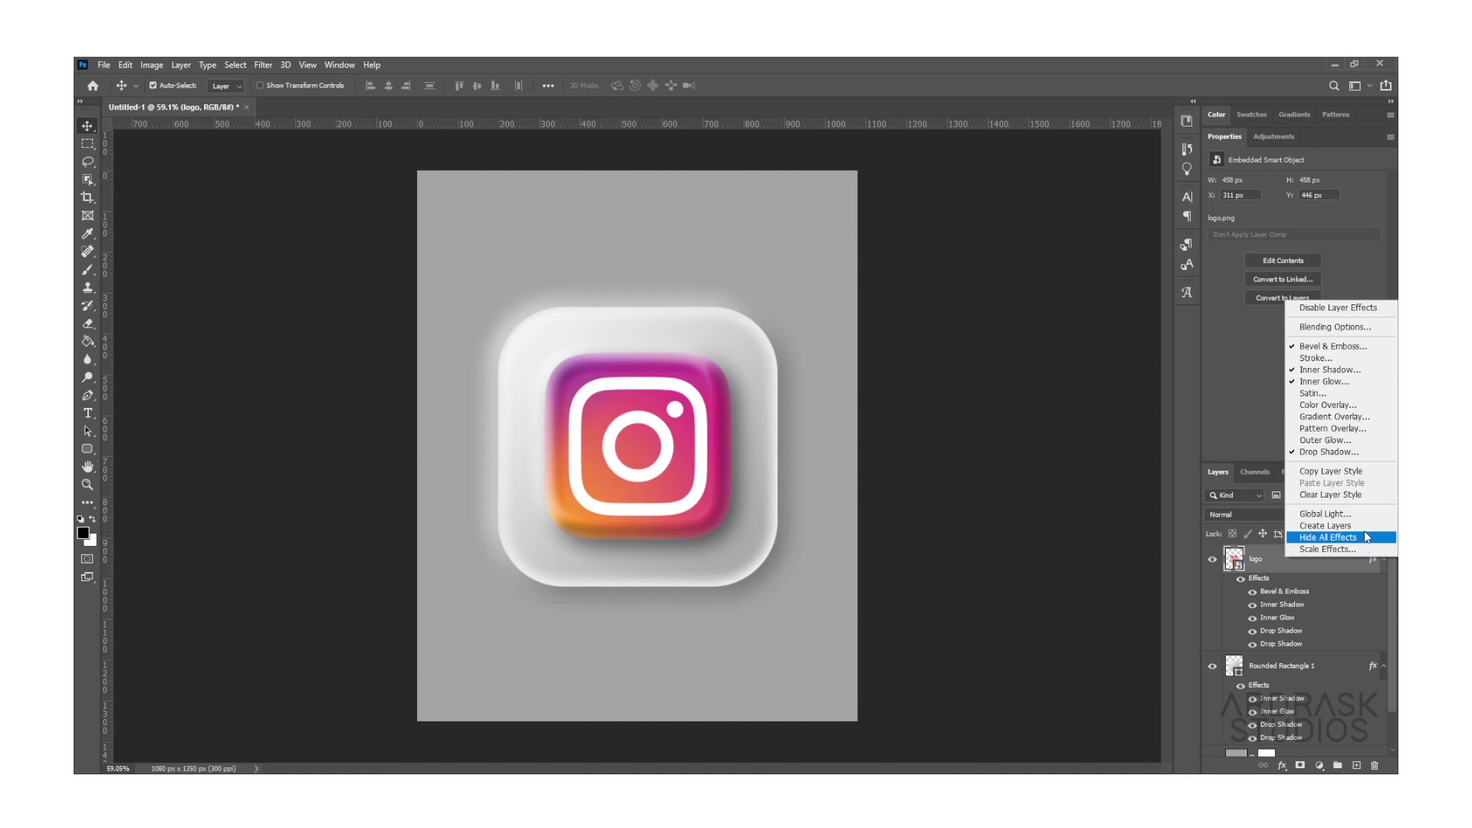
left_click(1338, 526)
Confirm Create Layers, duplicate the logo beneath itself, and blur the copy 30 px.
left_click(675, 329)
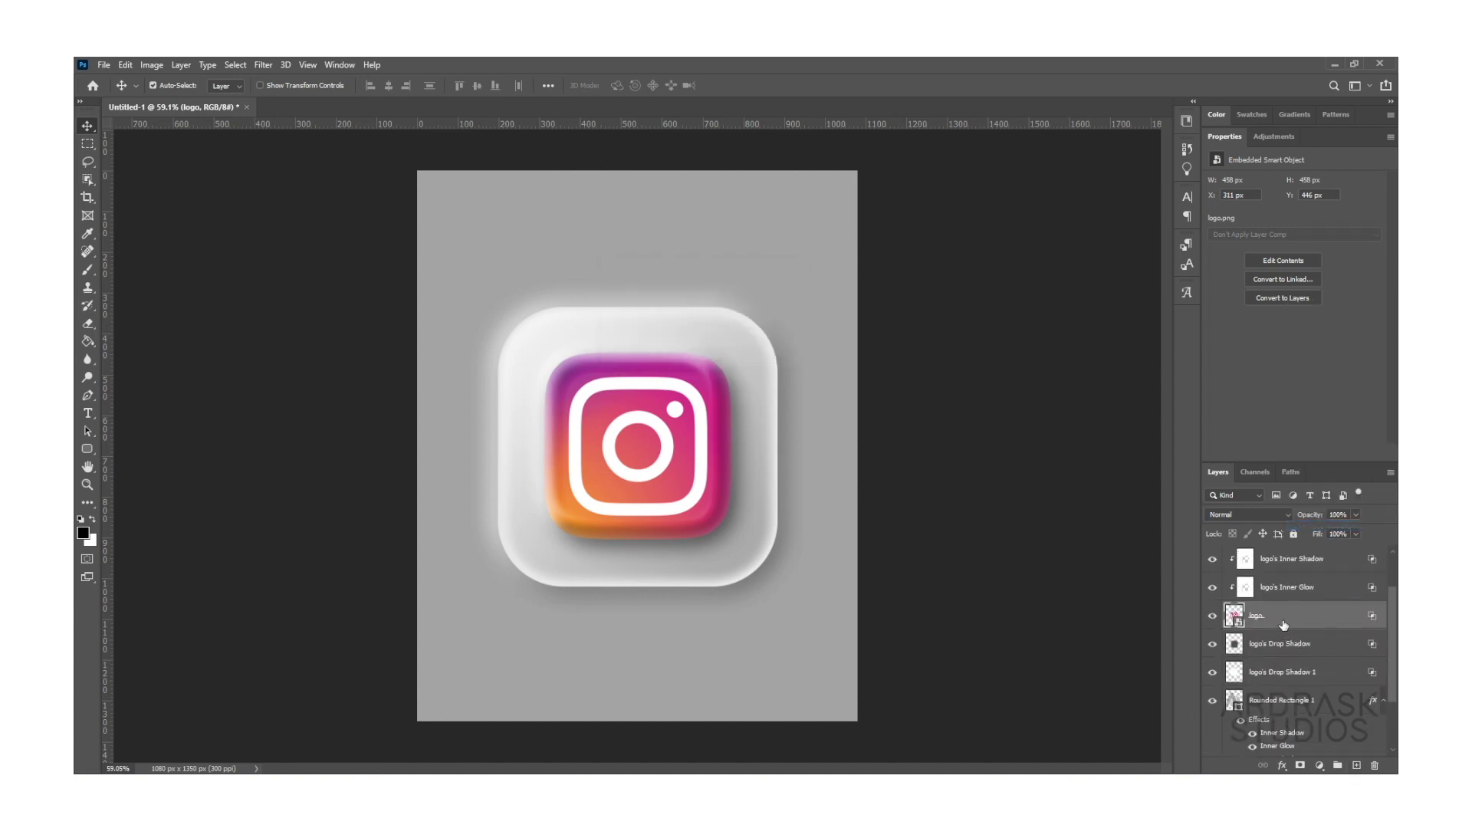
left_click_drag(1284, 623, 1287, 642)
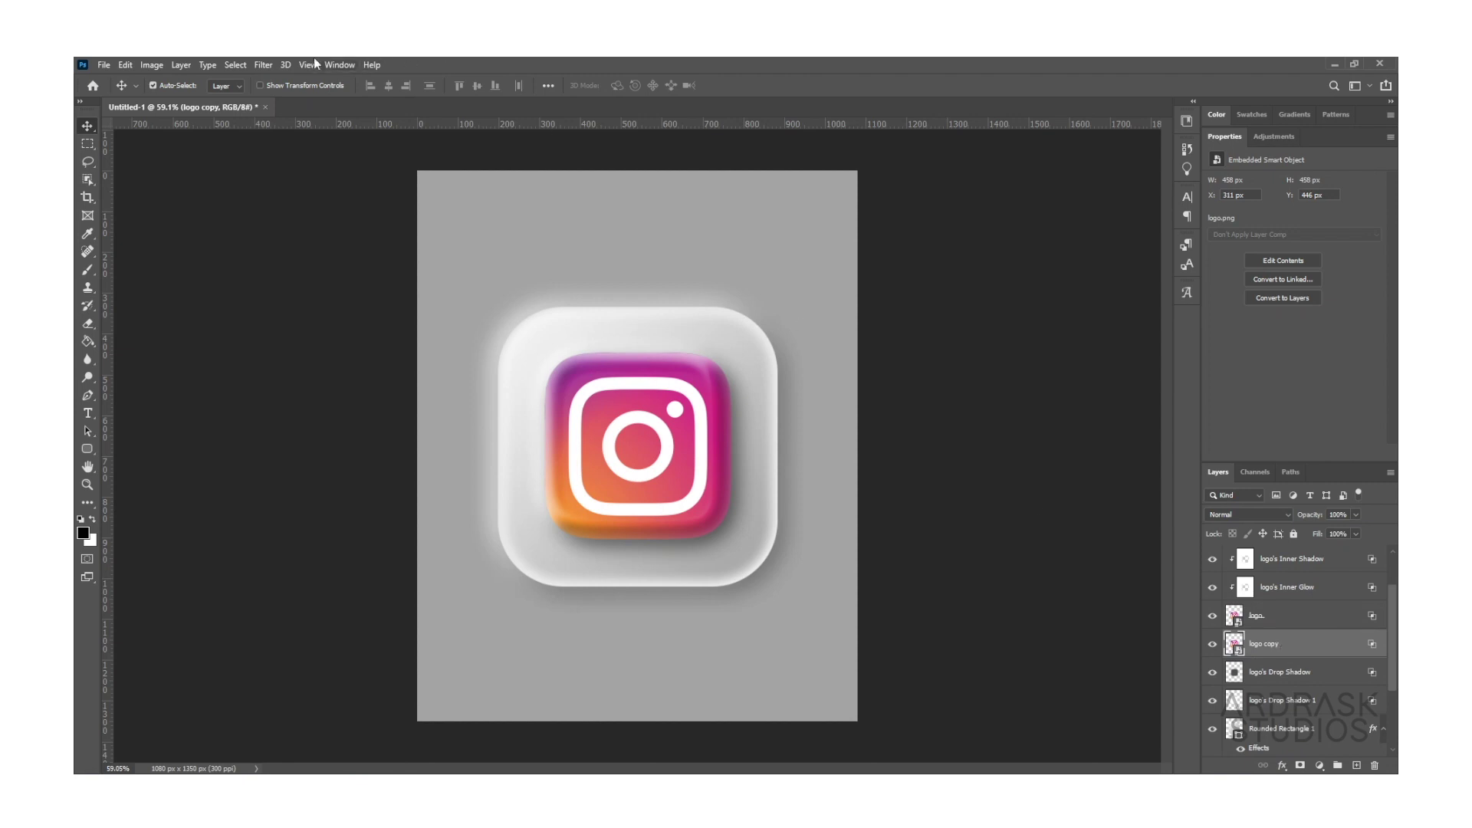
left_click(263, 64)
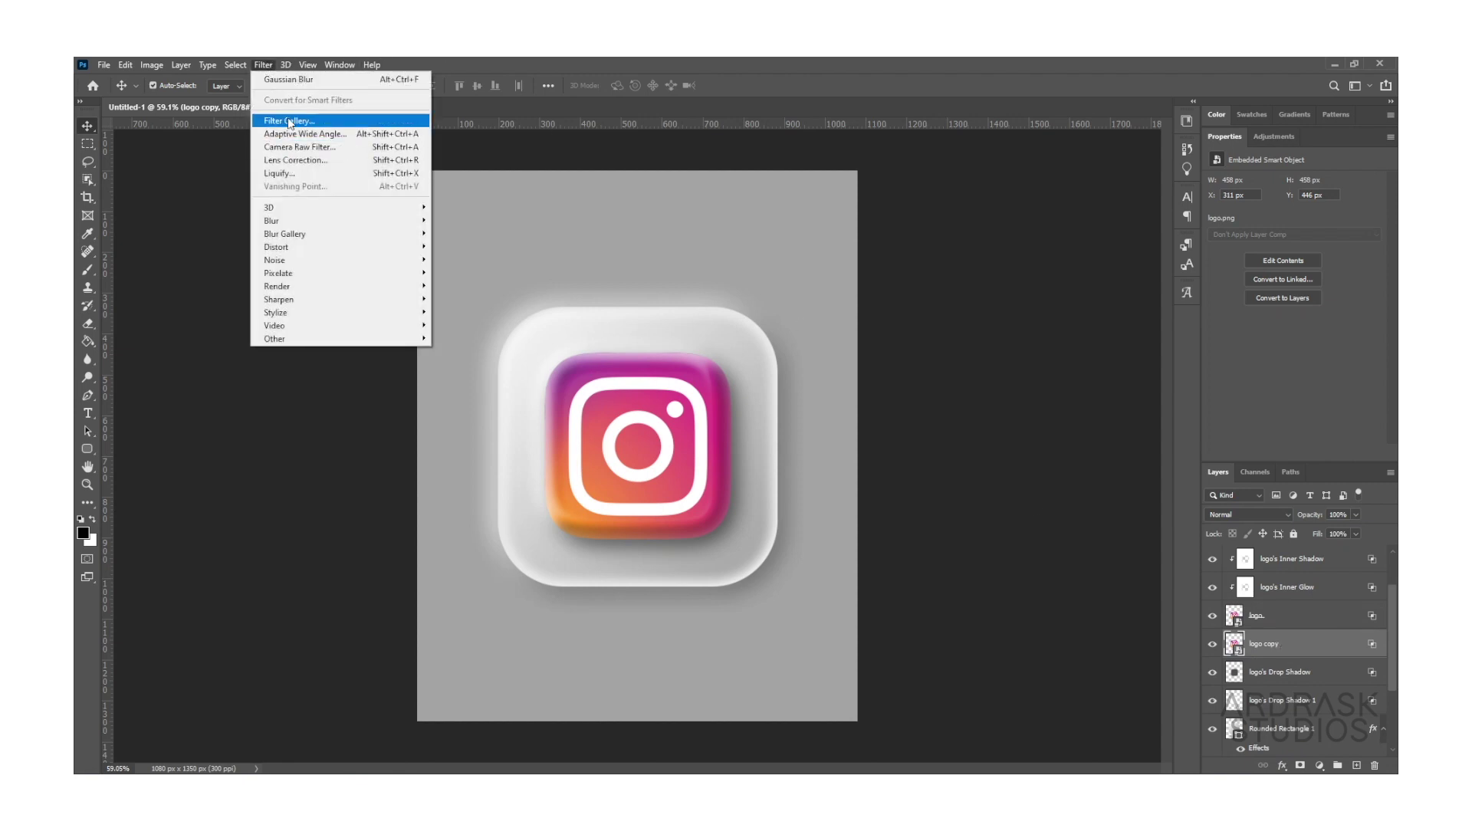
mouse_move(363, 222)
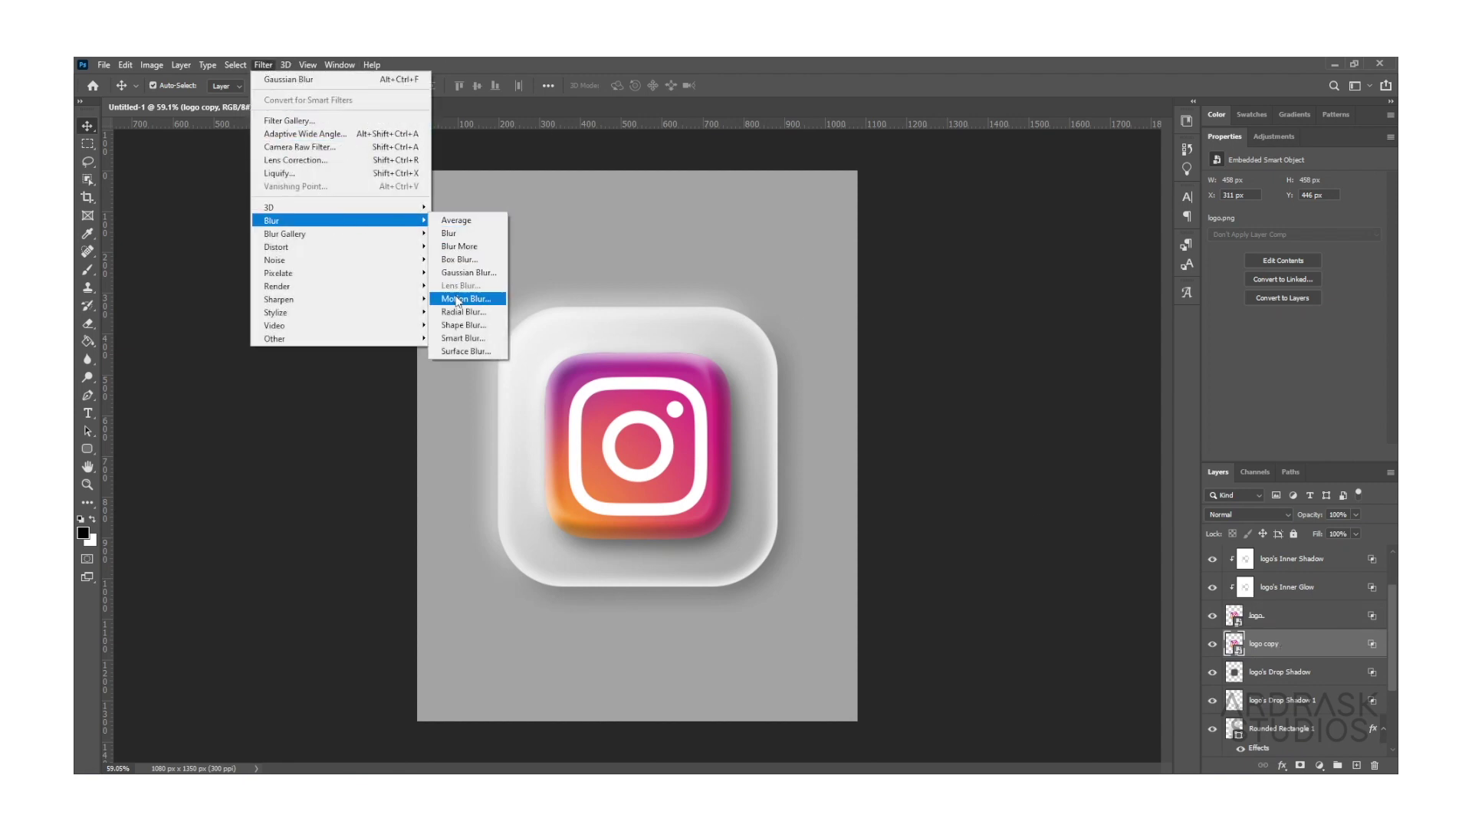
left_click(466, 273)
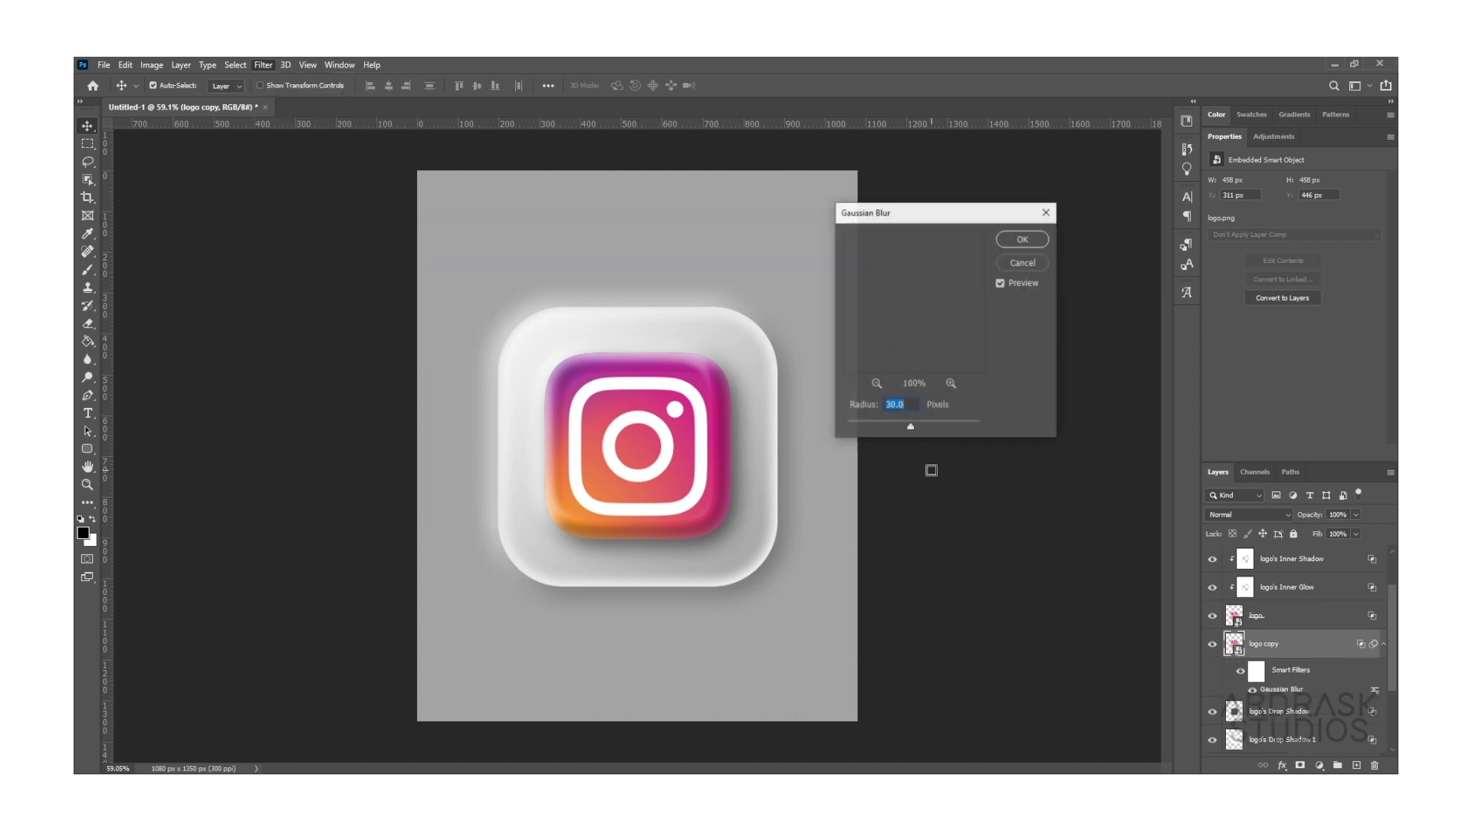
left_click(1009, 242)
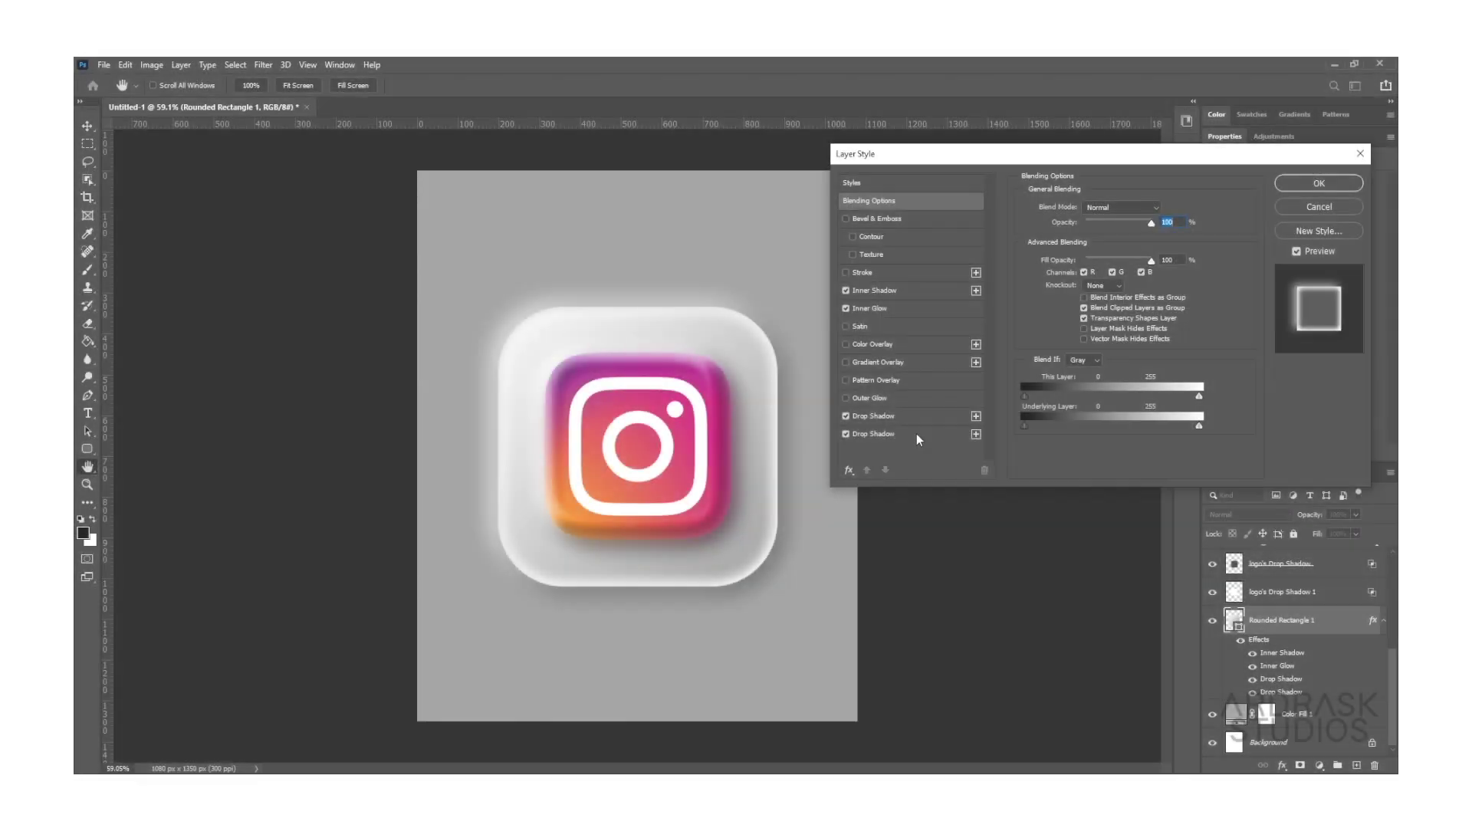
Set the panel's inner glow to 67% opacity and its second drop shadow to 96%, 40 px.
left_click(870, 308)
left_click_drag(1126, 221, 1120, 224)
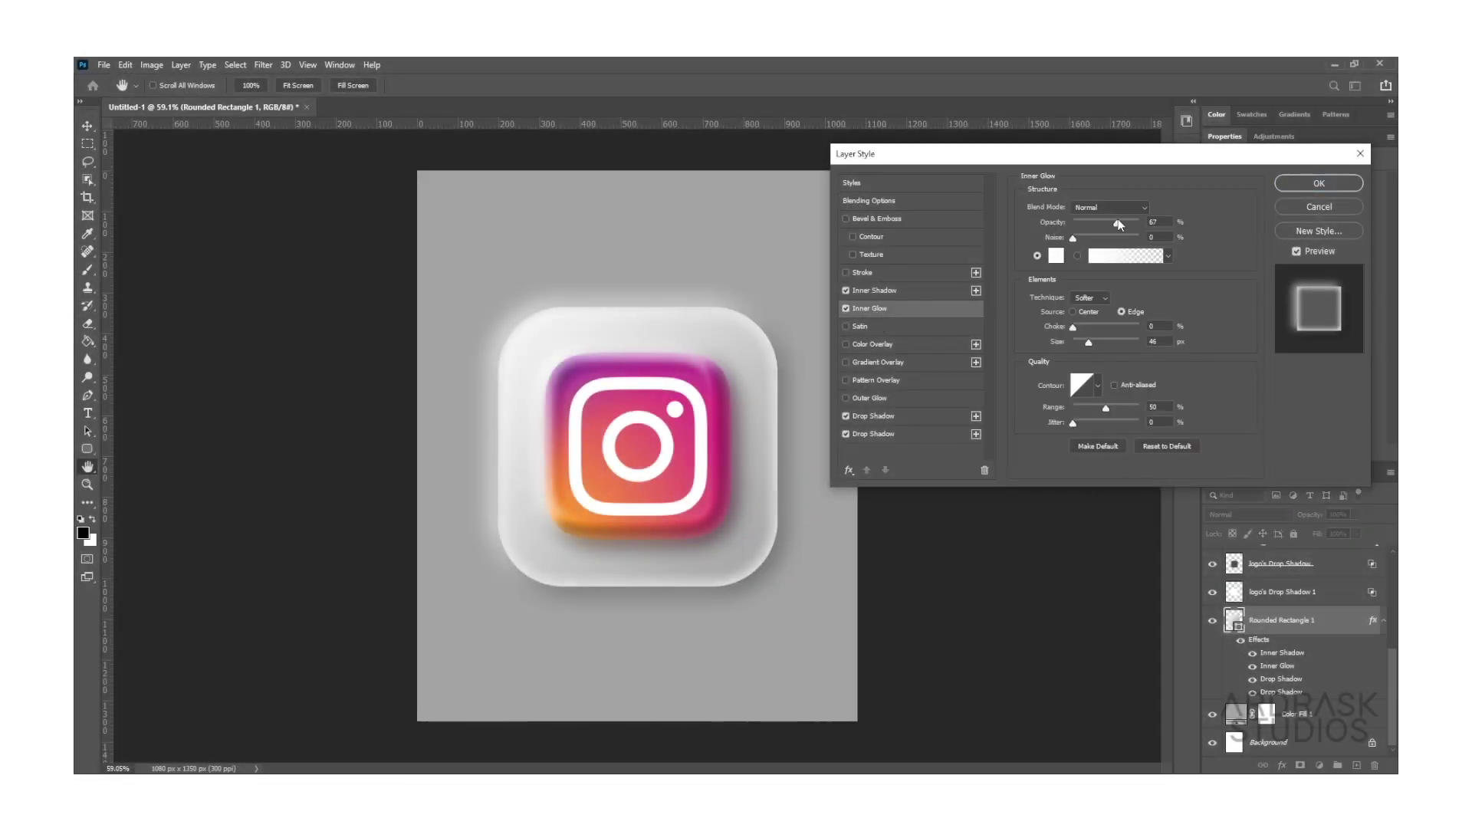
left_click(847, 290)
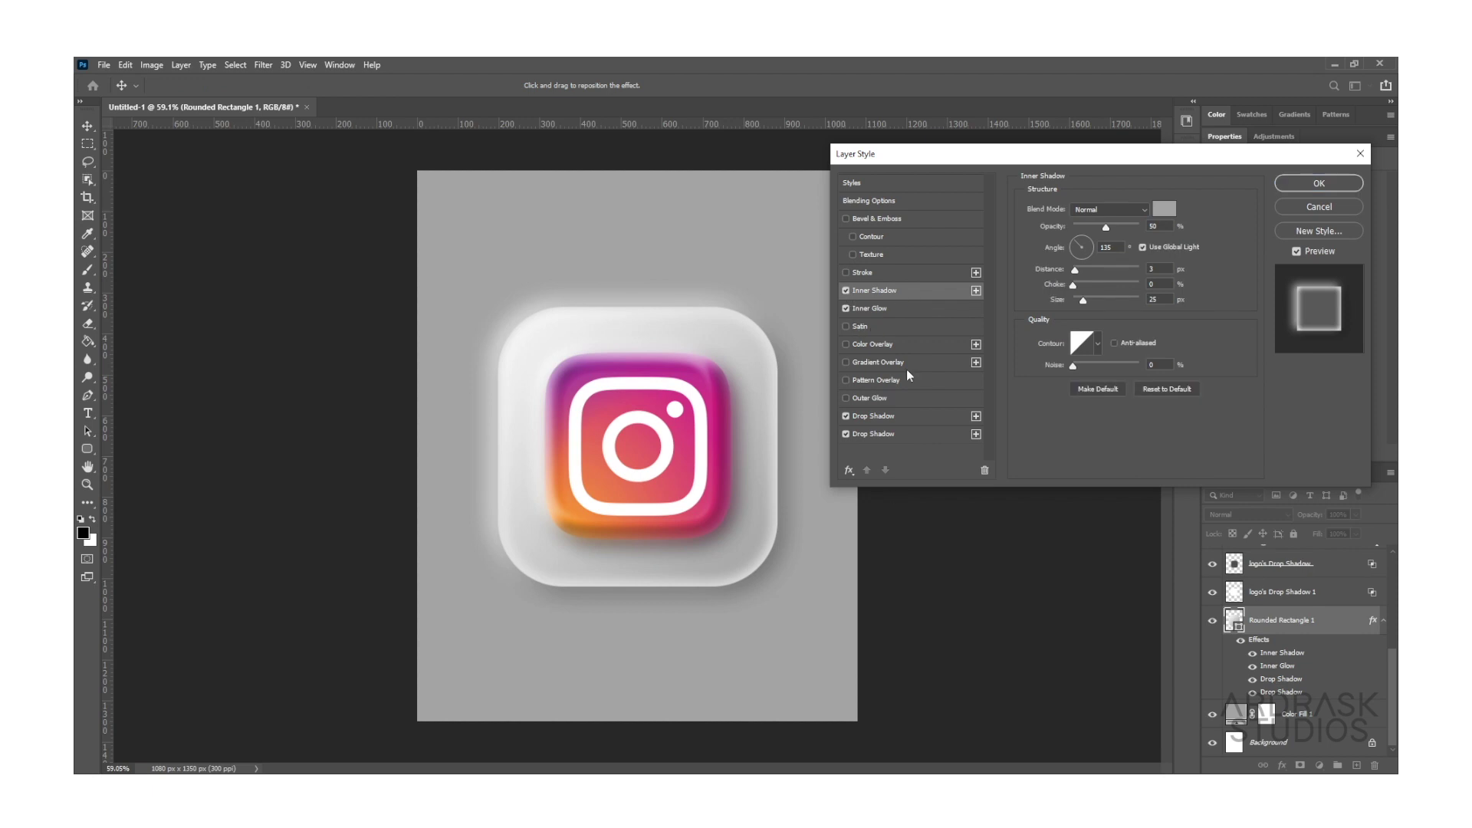
left_click(920, 434)
left_click(1135, 226)
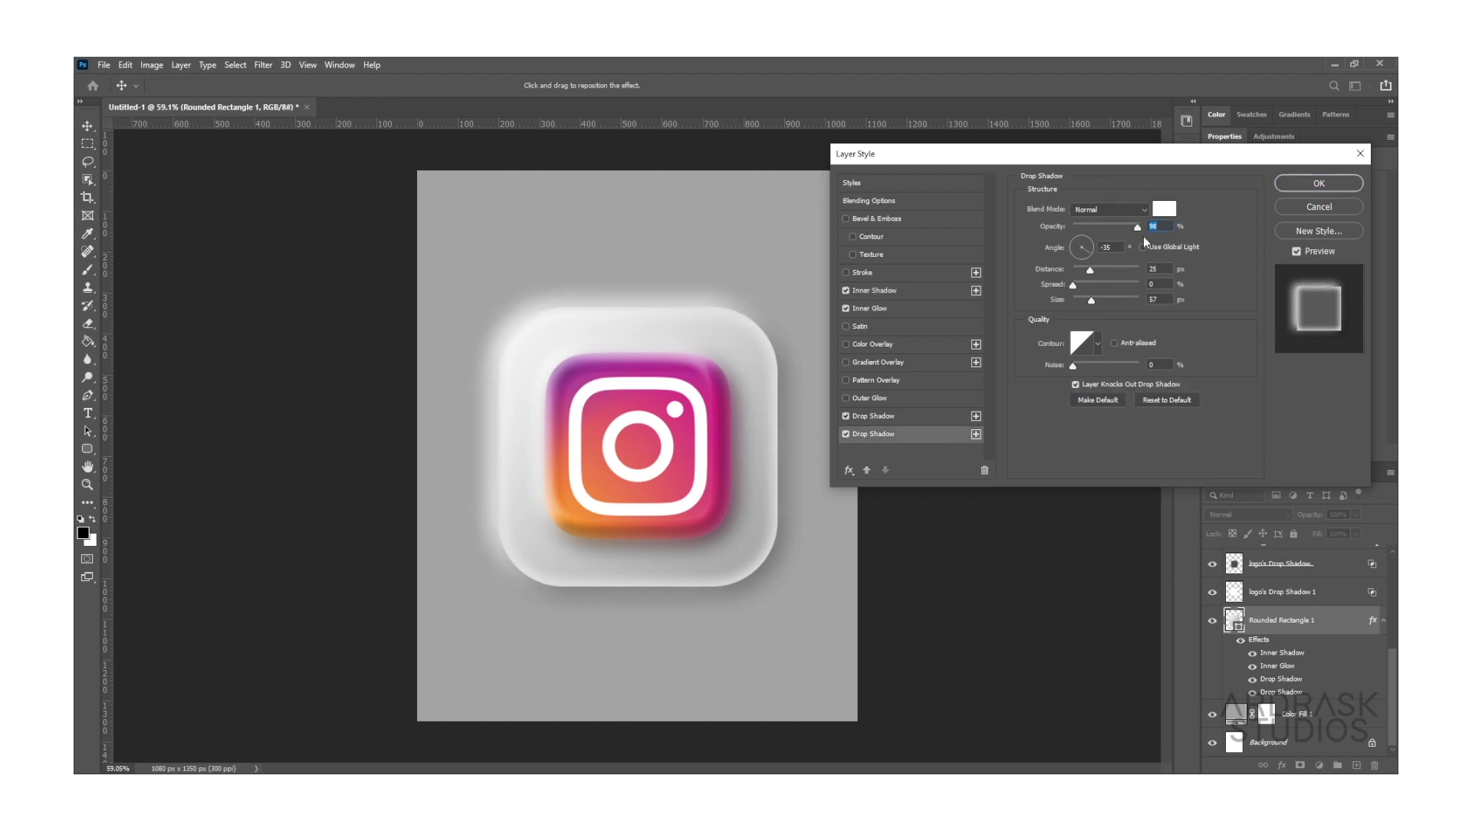
mouse_move(1091, 300)
left_mouse_down()
mouse_move(1064, 299)
mouse_move(1088, 301)
left_mouse_up()
Lower the panel's Inner Shadow opacity to 40%.
left_click(873, 416)
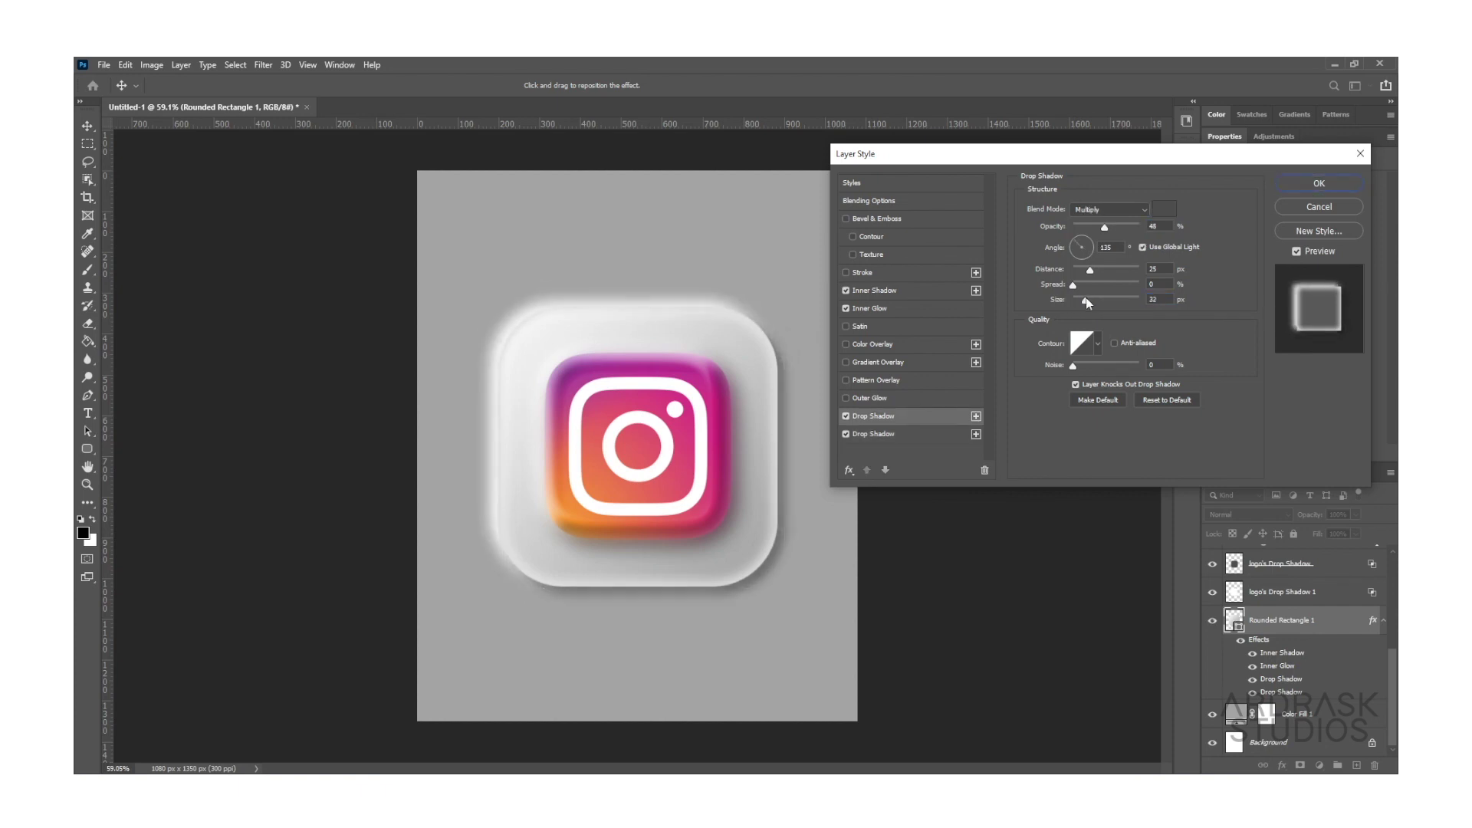
left_click(1088, 298)
left_click(845, 308)
left_click(845, 308)
left_click(867, 307)
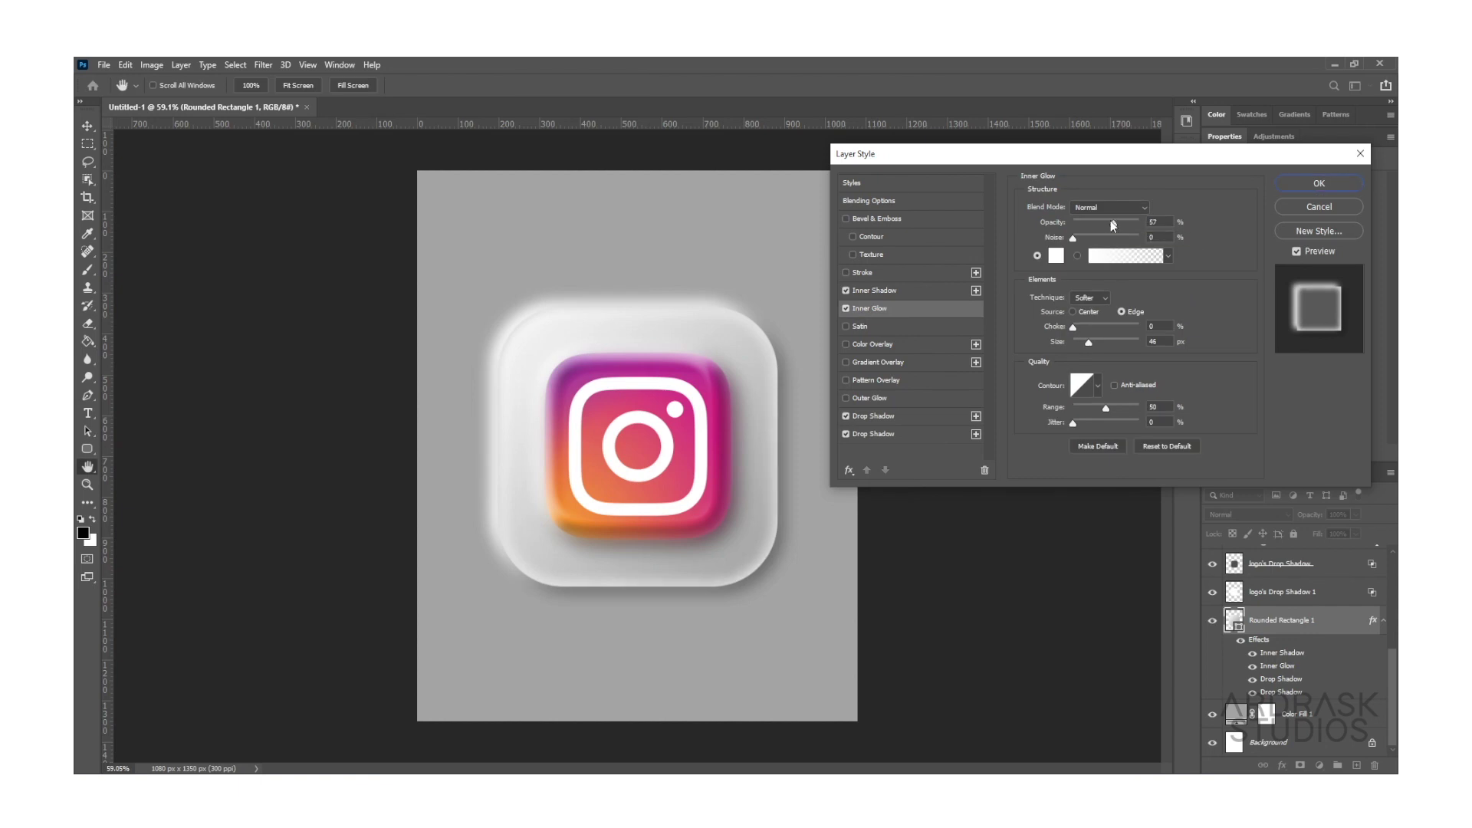
left_click(874, 291)
left_click(845, 290)
left_click(845, 290)
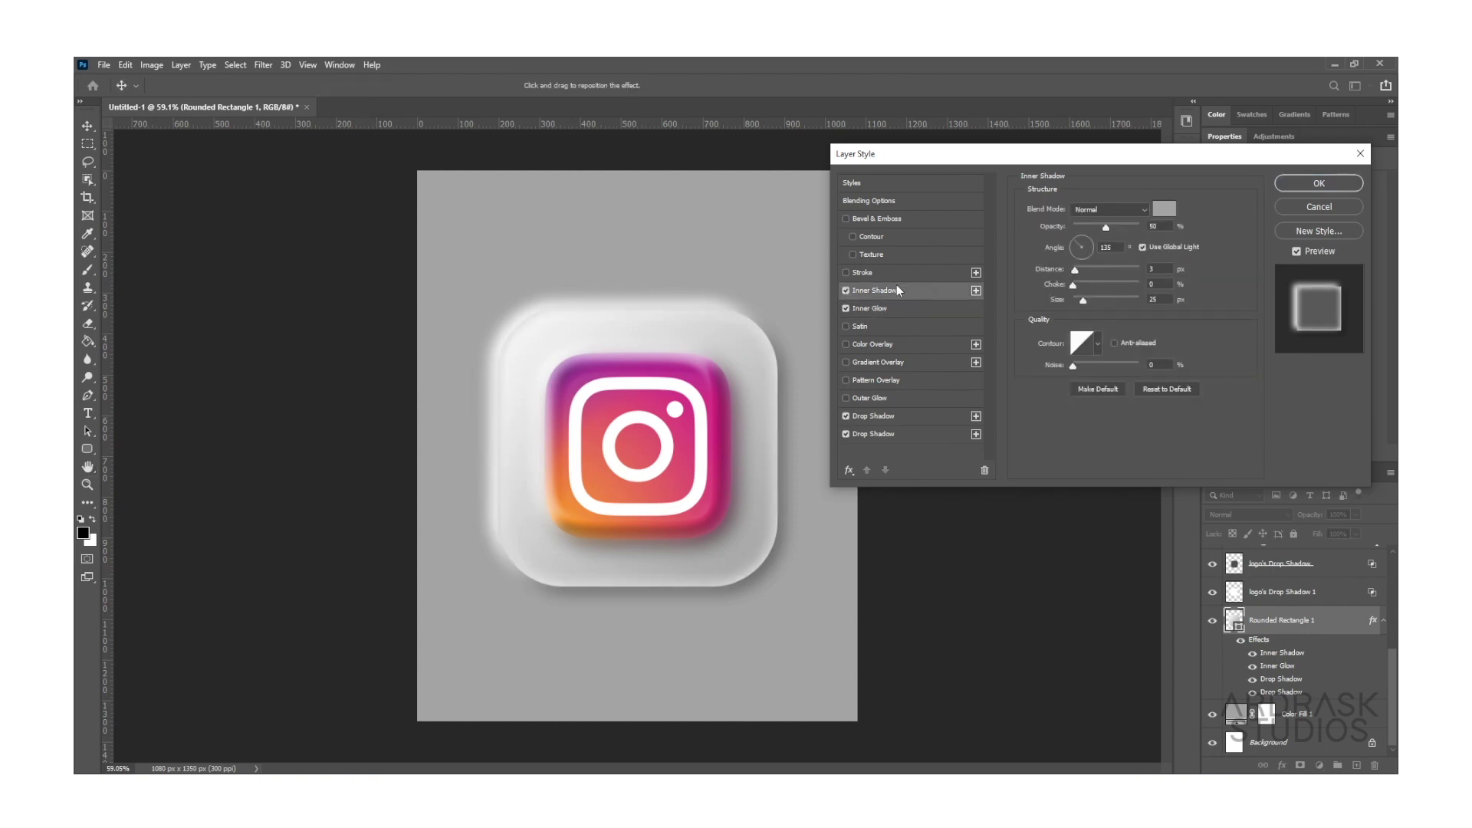
left_click_drag(1106, 228, 1098, 229)
Widen the panel's Inner Glow to size 57 and apply the layer styles.
left_click(927, 310)
left_click_drag(1081, 343, 1089, 342)
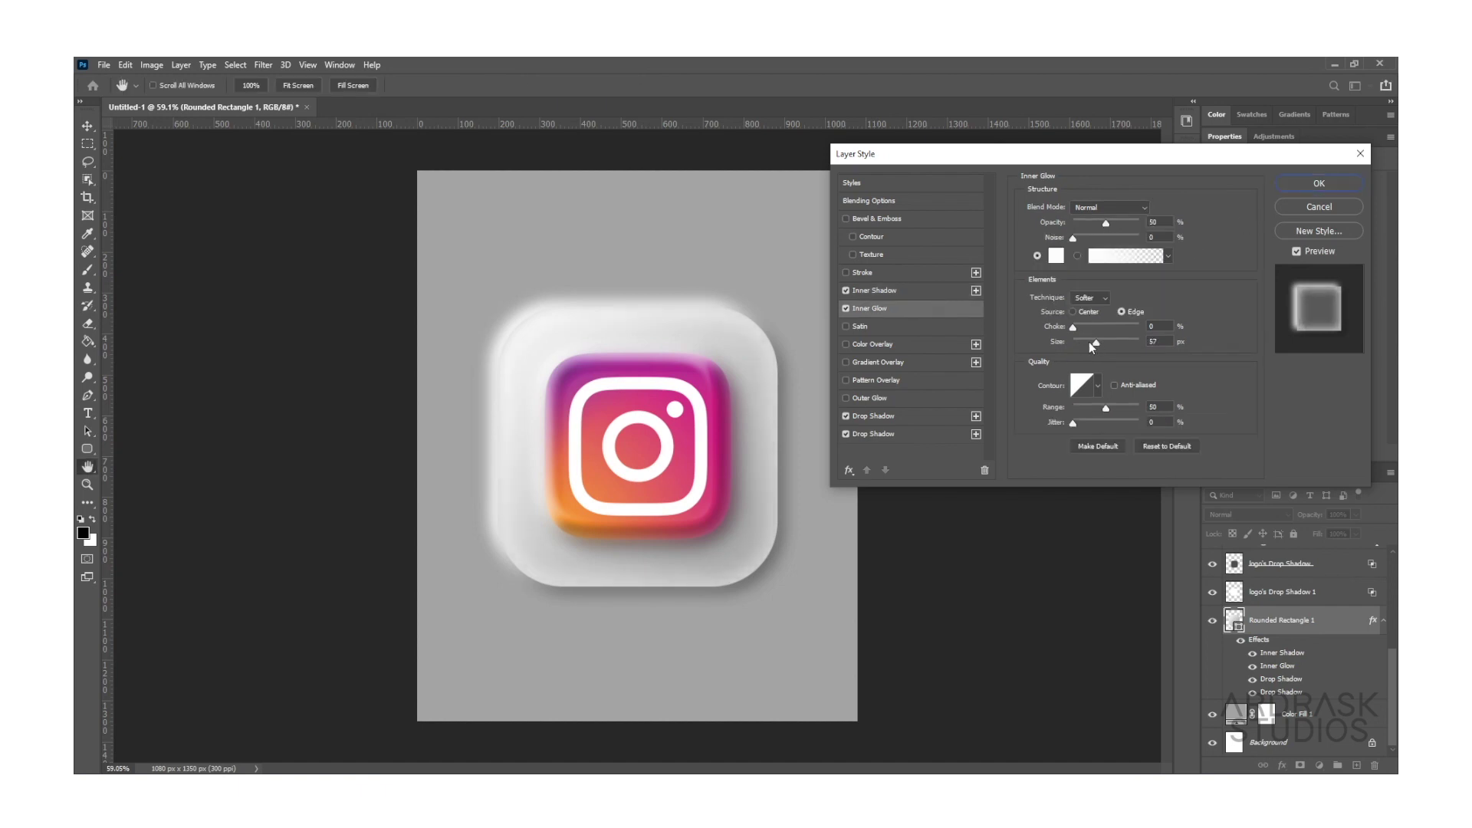
left_click(1319, 183)
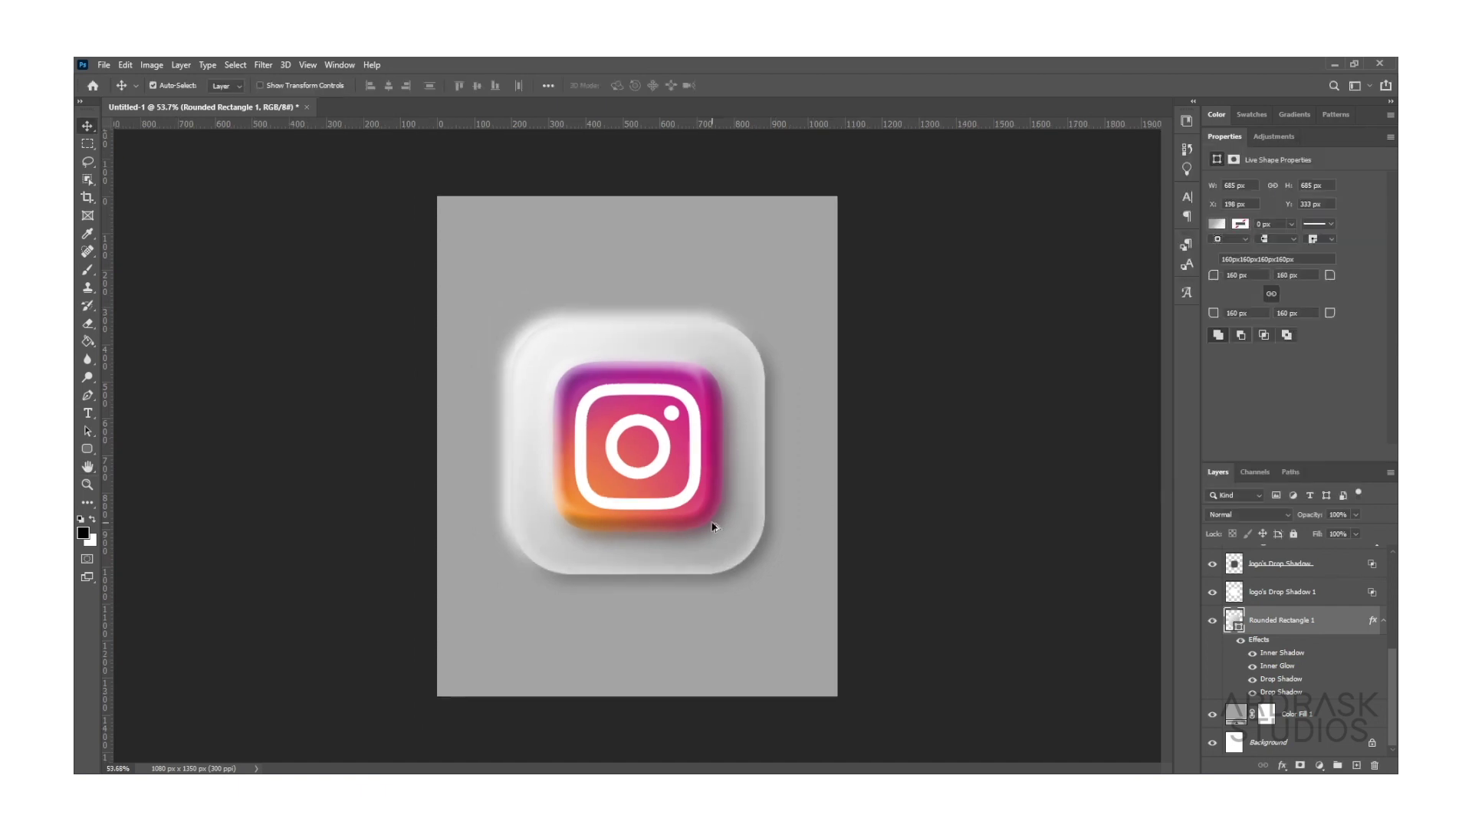
Switch to the Gradient tool and bring up the Gradient Editor beside the artwork.
right_click(87, 341)
left_click(138, 340)
left_click(174, 81)
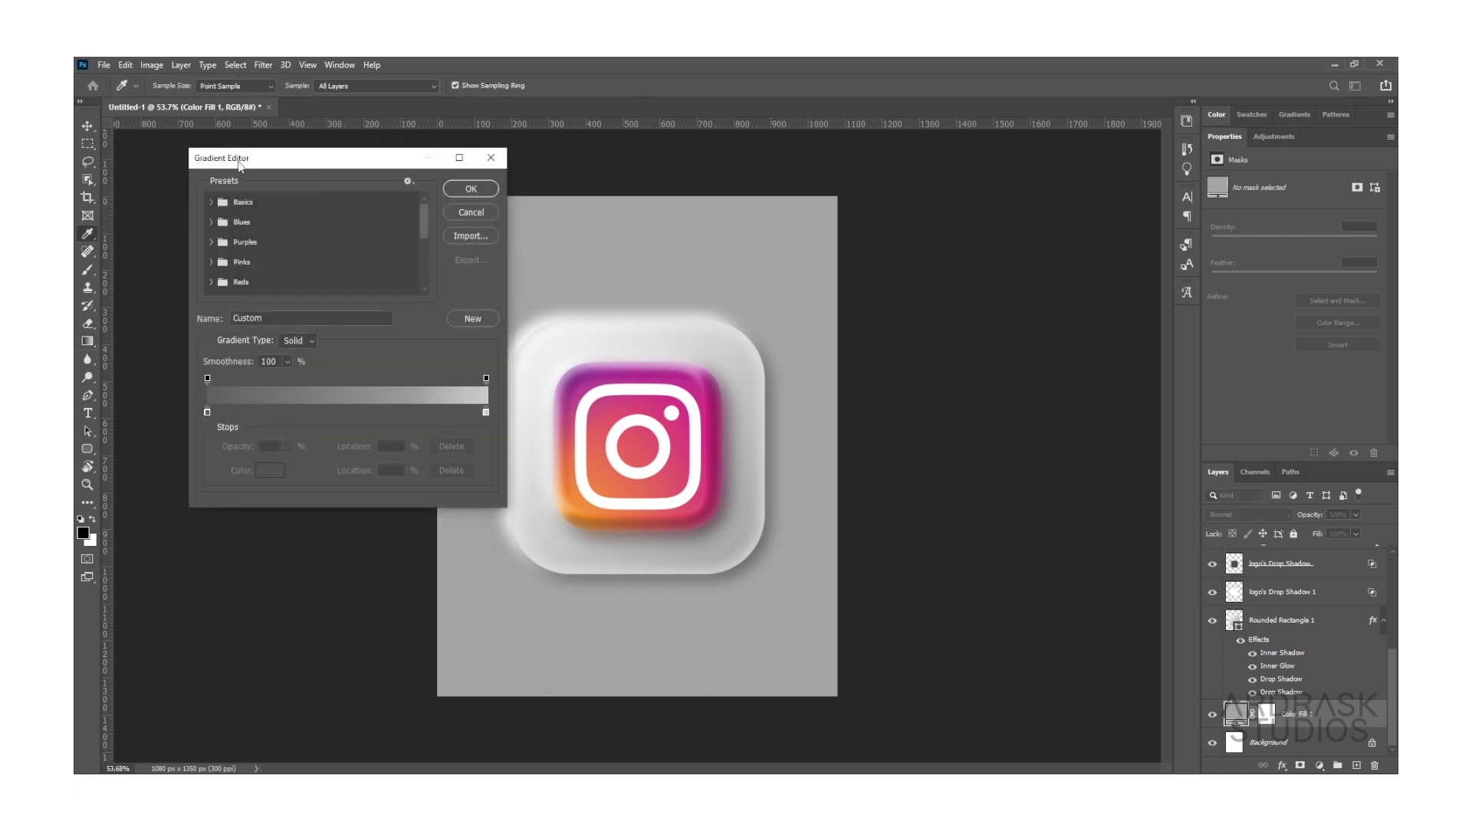
left_click_drag(352, 161, 279, 158)
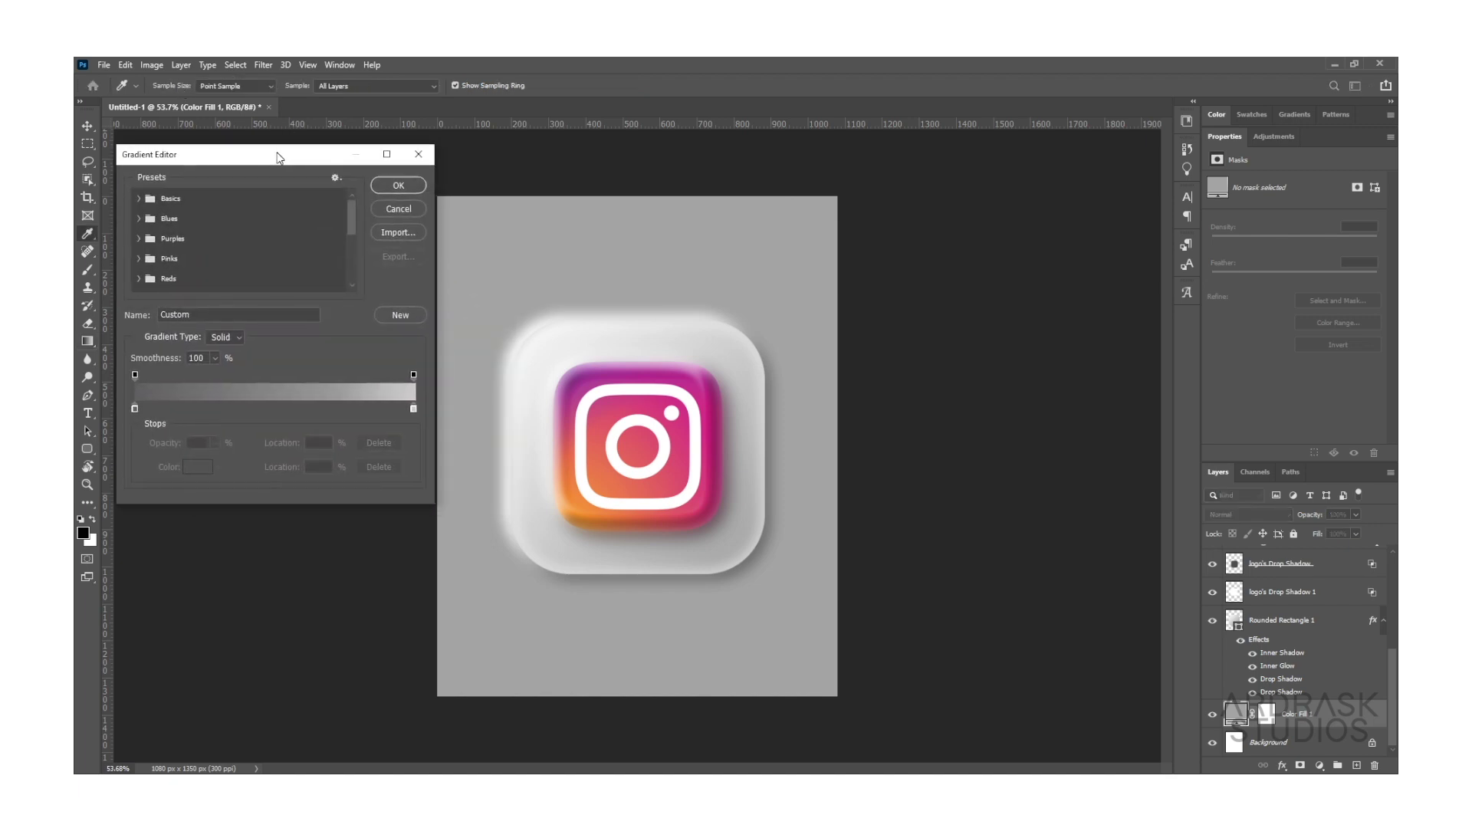
Set the gradient's left stop to a neutral light gray sampled from the canvas.
left_click(136, 409)
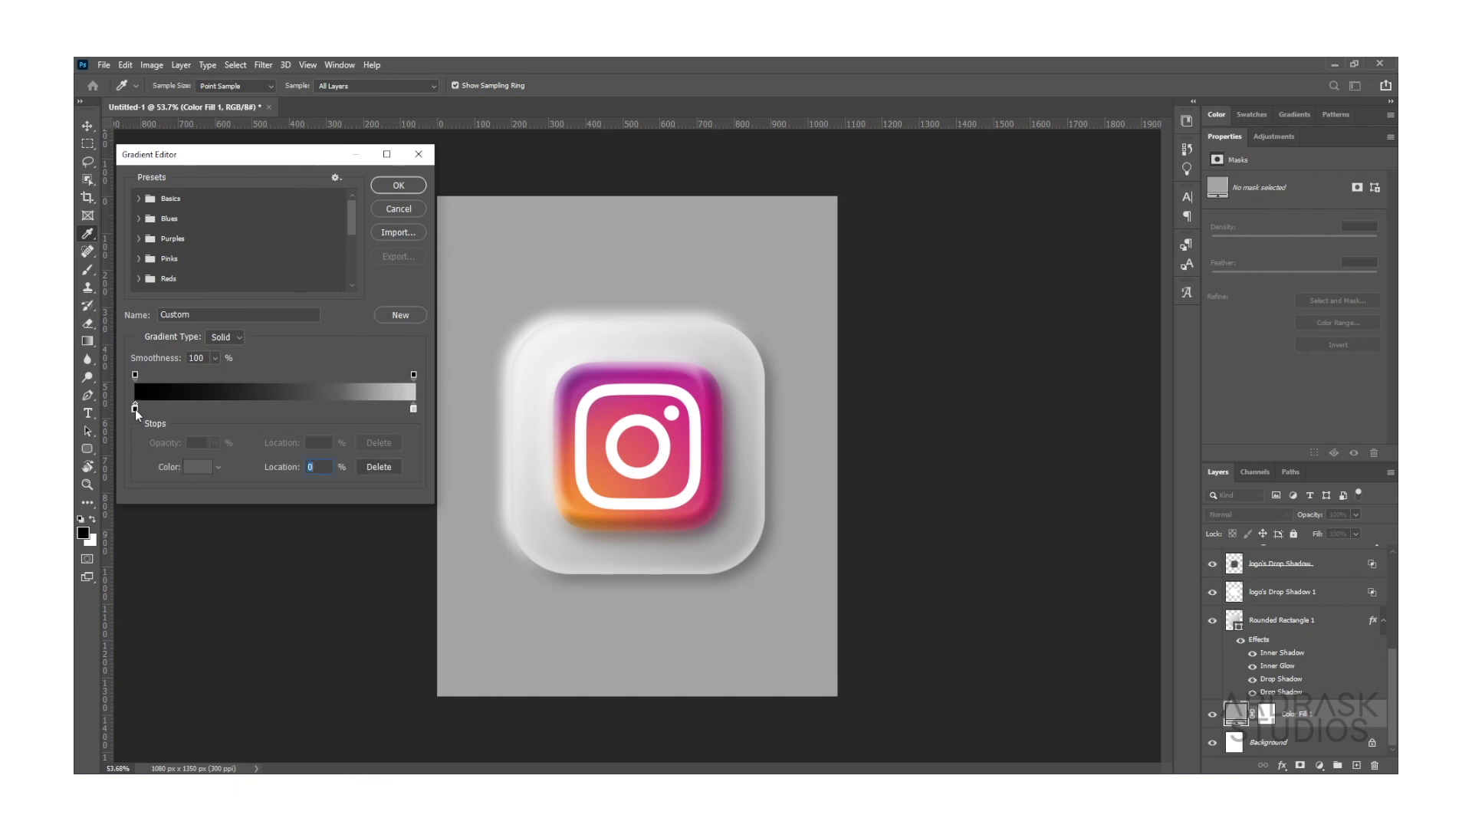
left_click(187, 466)
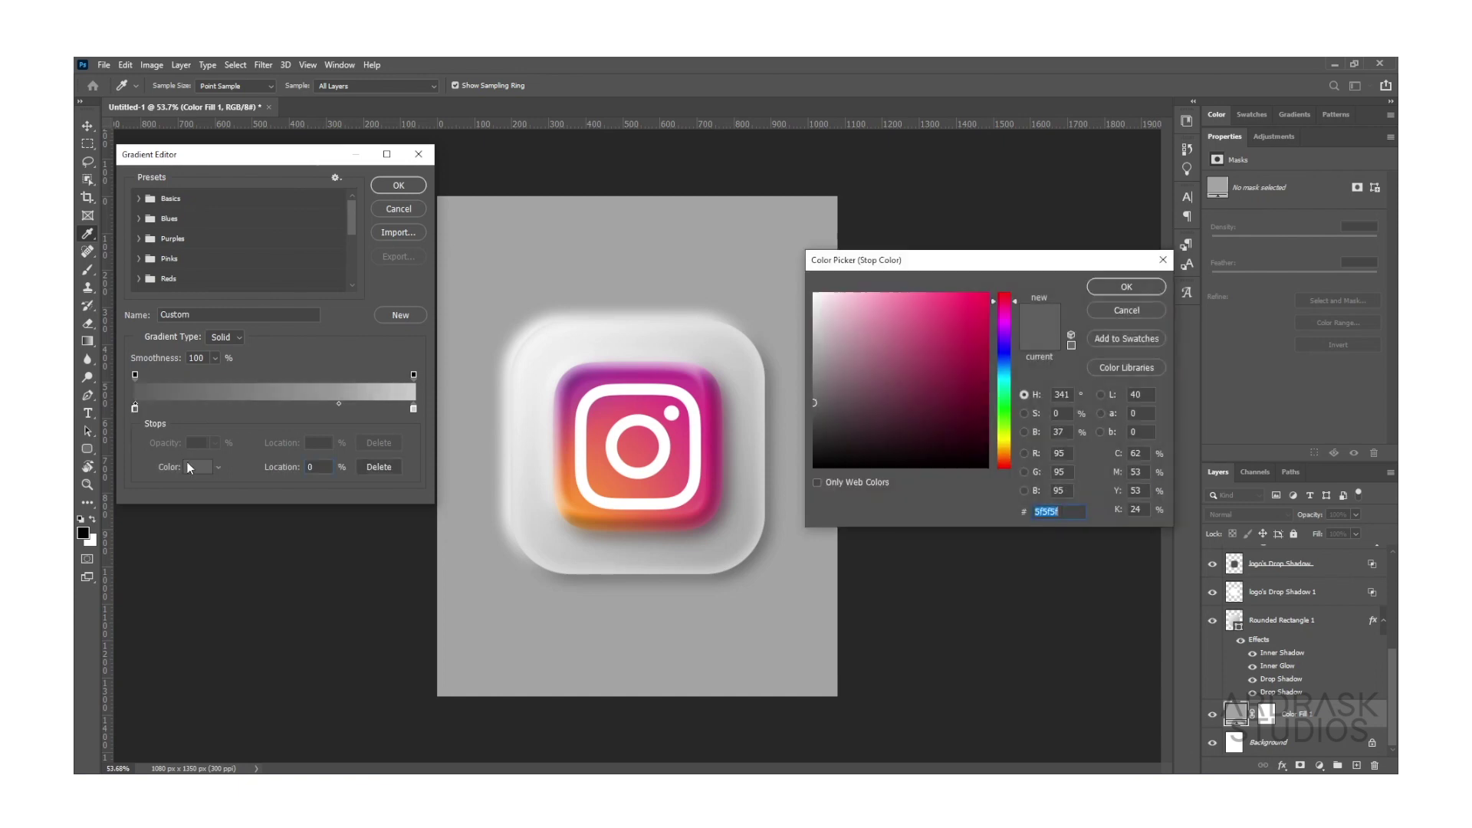
left_click(549, 346)
left_click_drag(819, 304, 811, 312)
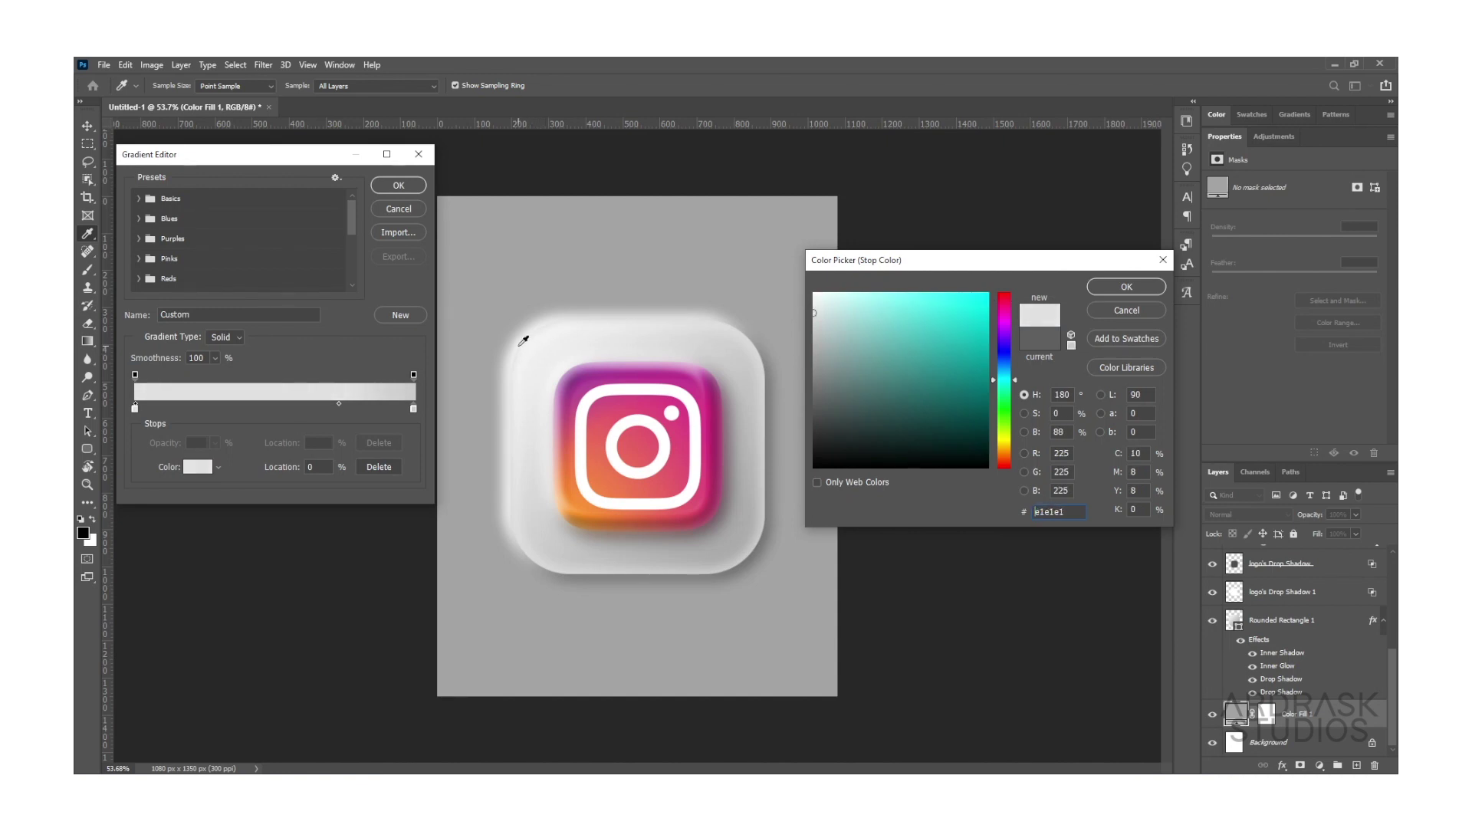
left_click(539, 370)
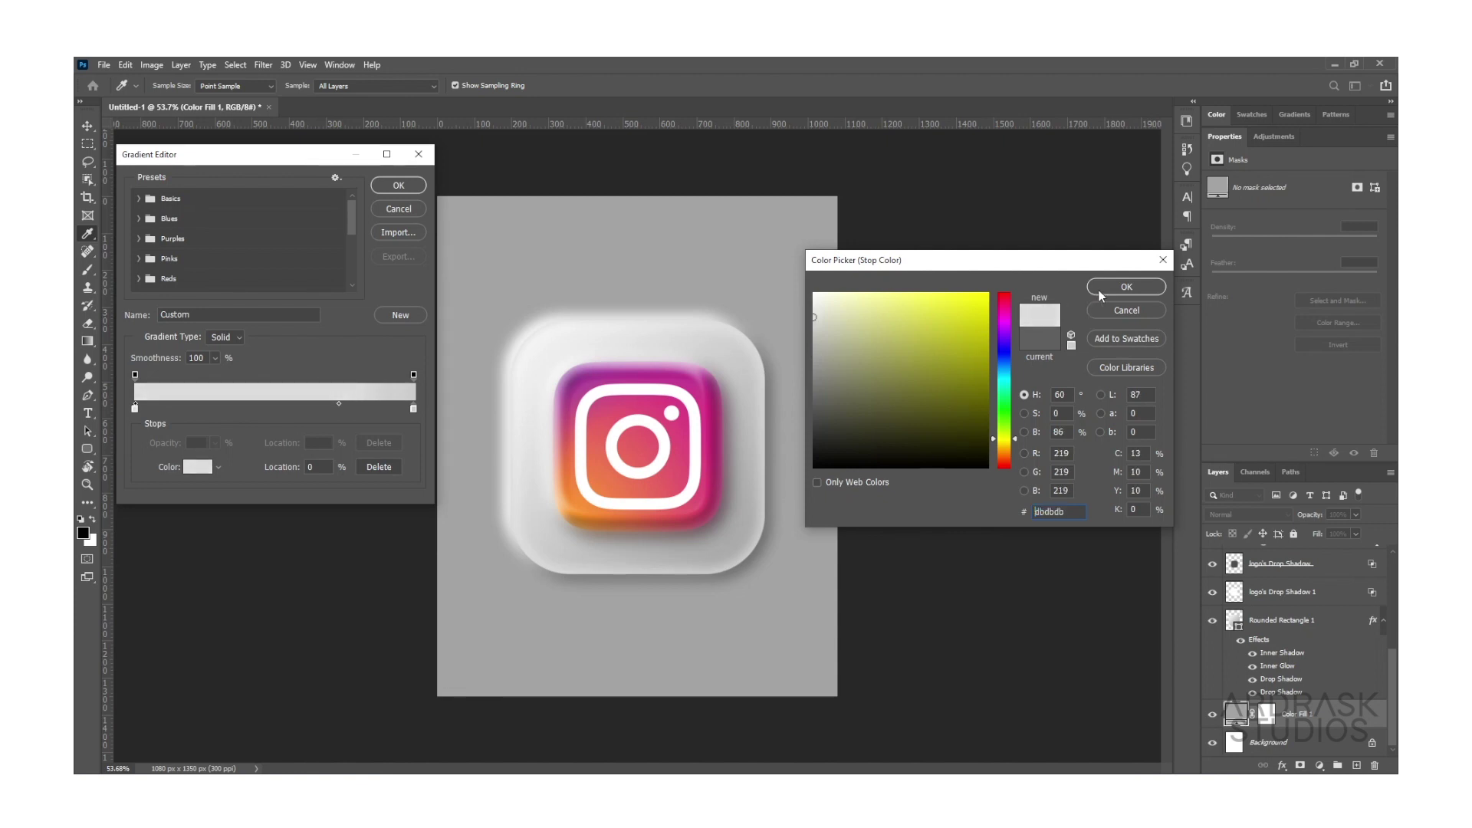
left_click(1124, 287)
Set the right stop to a darker gray and confirm the gradient.
left_click(414, 409)
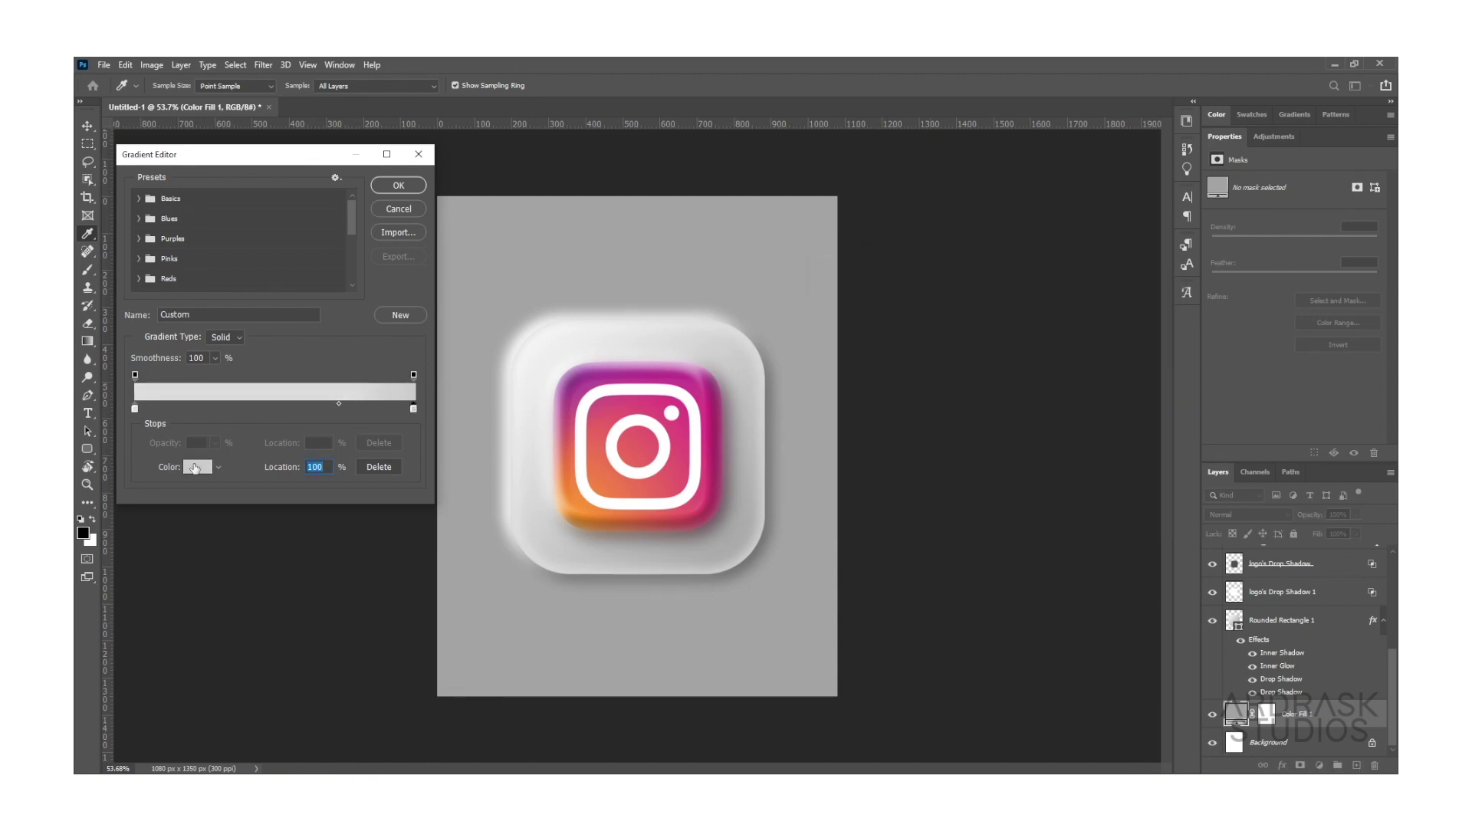
double_click(413, 409)
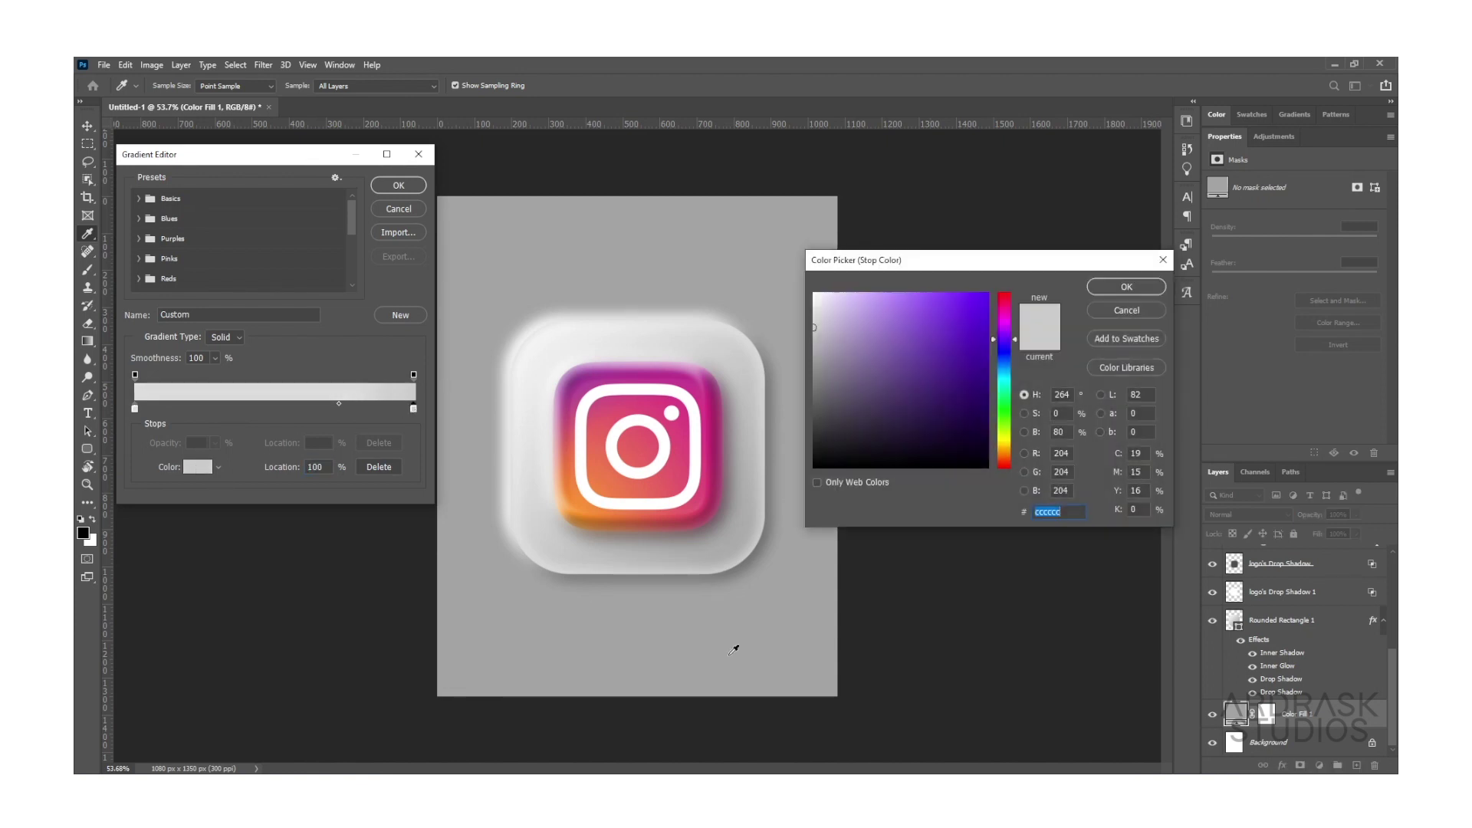
left_click(779, 635)
left_click(1096, 291)
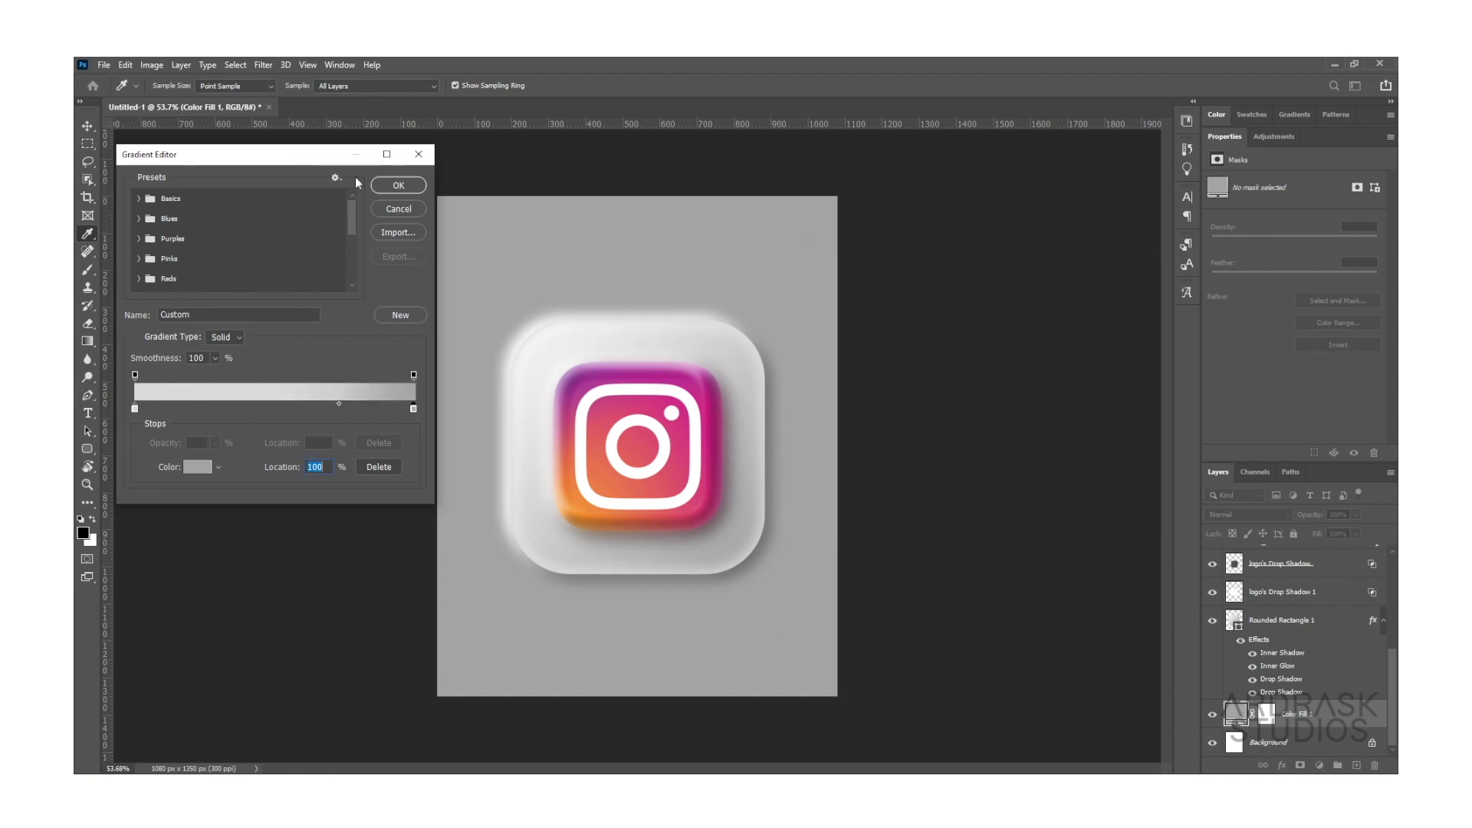
left_click(392, 185)
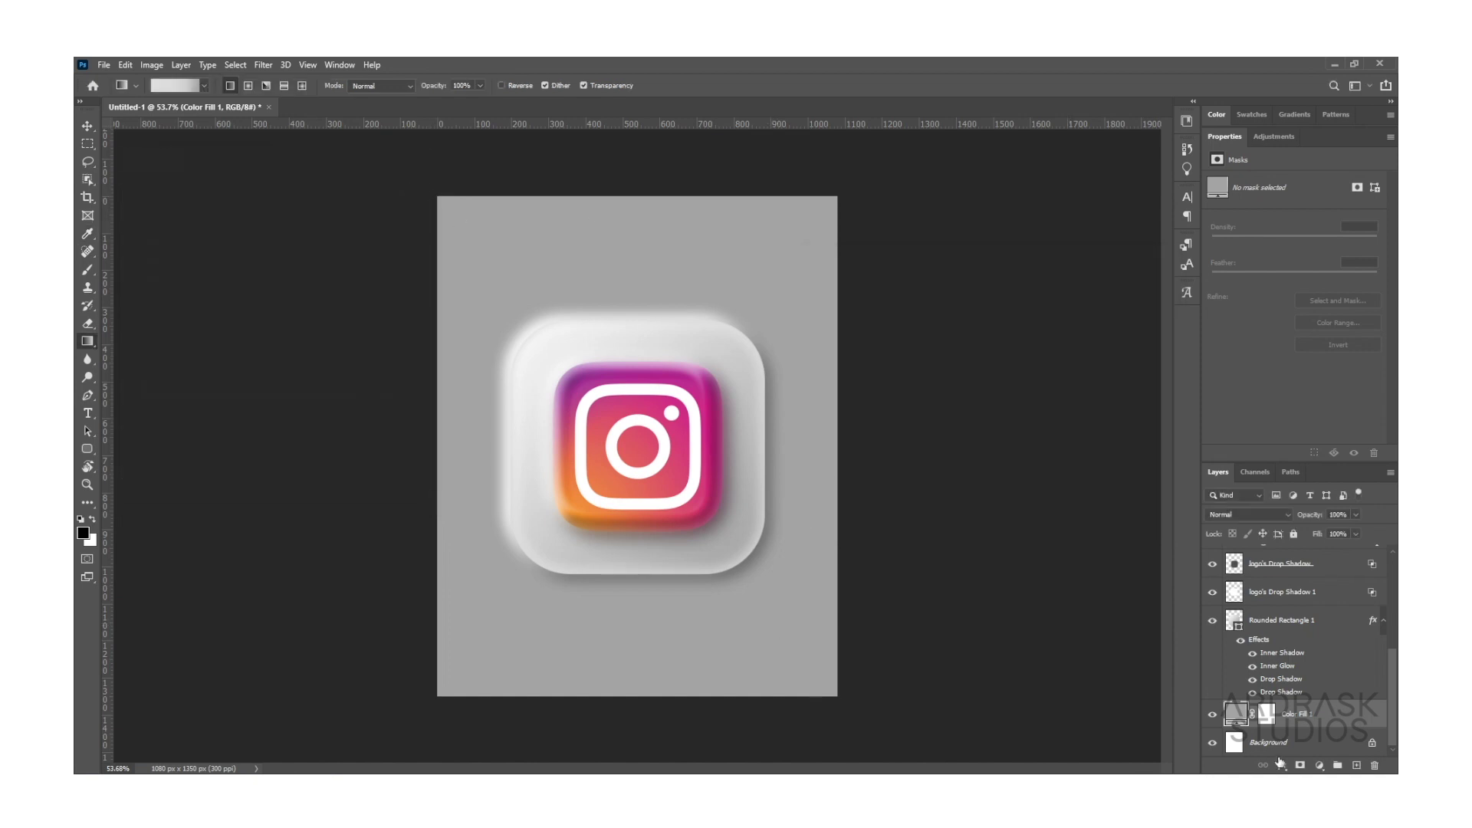
On a new layer above Color Fill 1, draw a diagonal light-gray gradient across the canvas.
left_click(1356, 765)
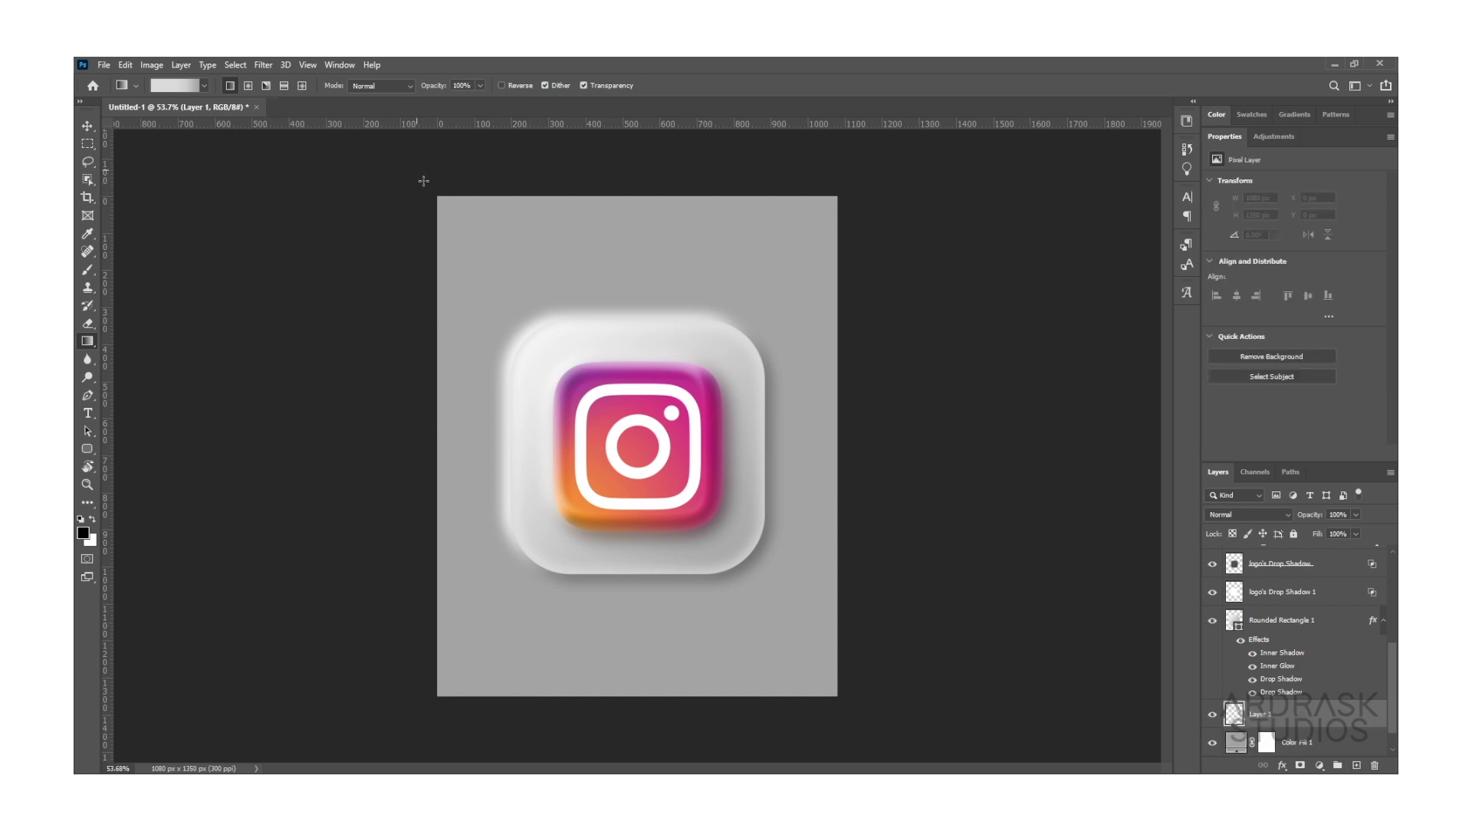
left_click_drag(417, 170, 871, 729)
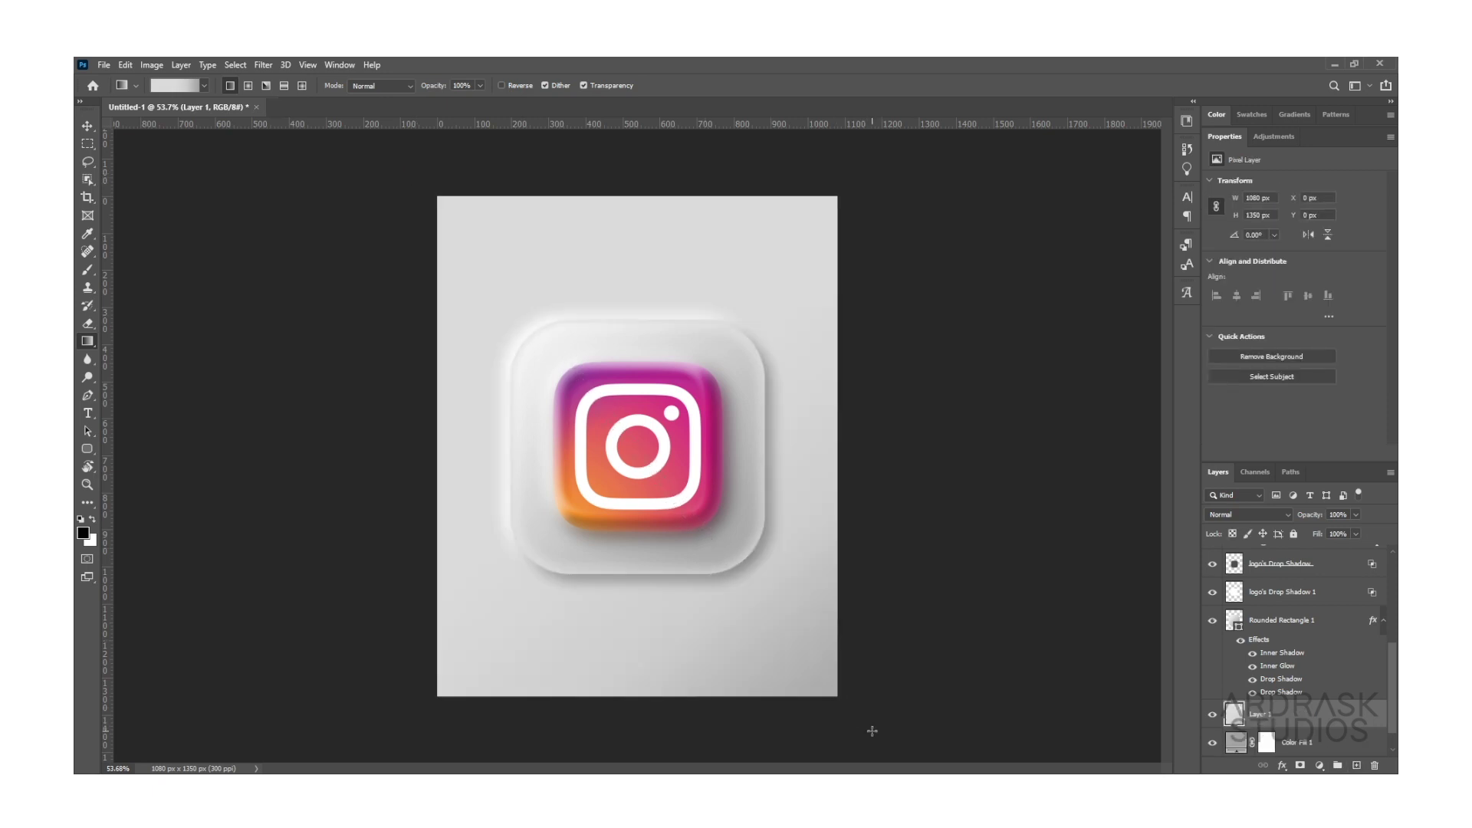
left_click(88, 127)
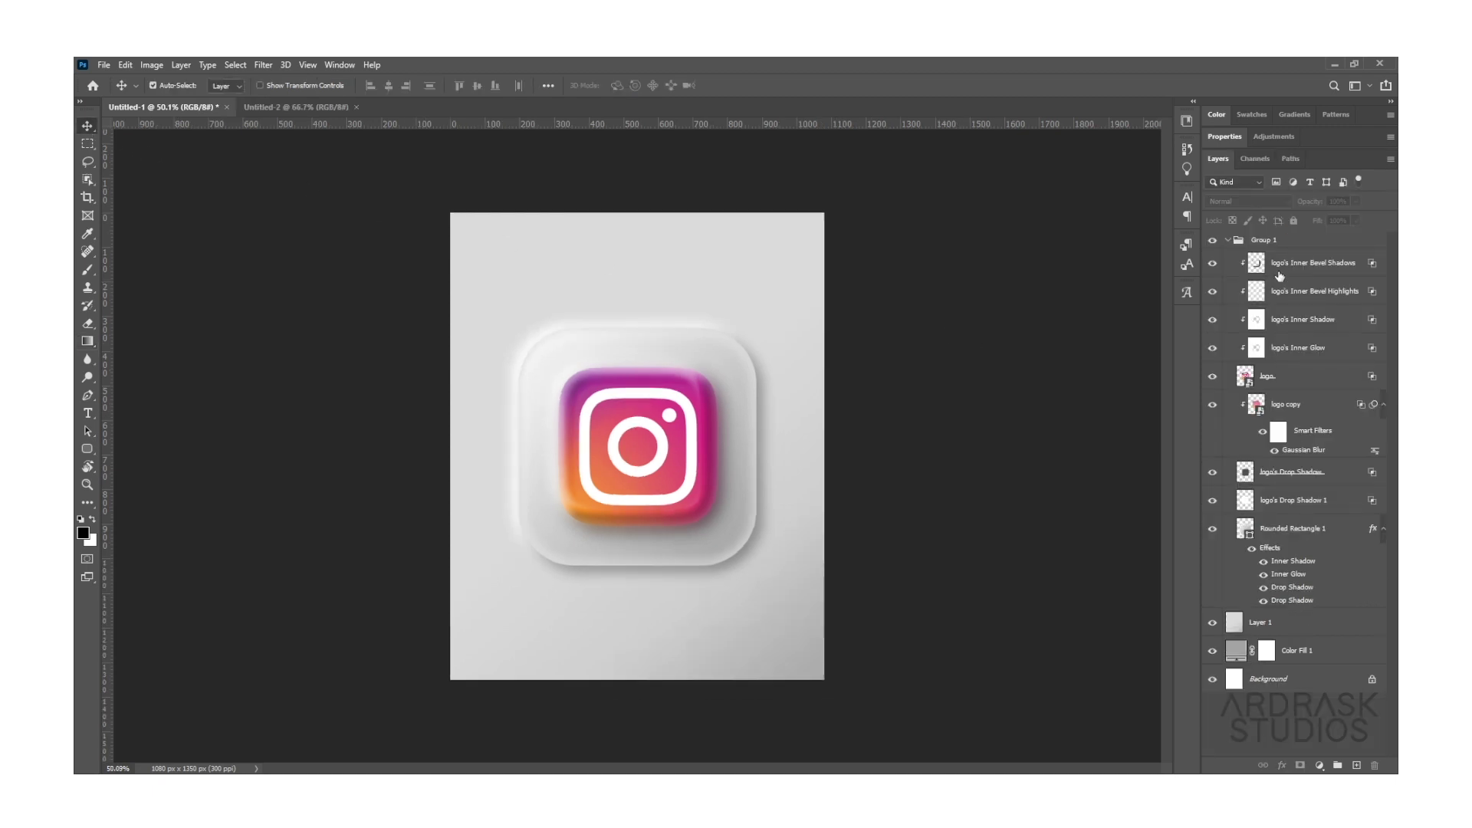
Set the logo's Inner Bevel Shadows layer to 65% opacity and Inner Shadow layer to 56%.
left_click(1296, 263)
left_click(1341, 199)
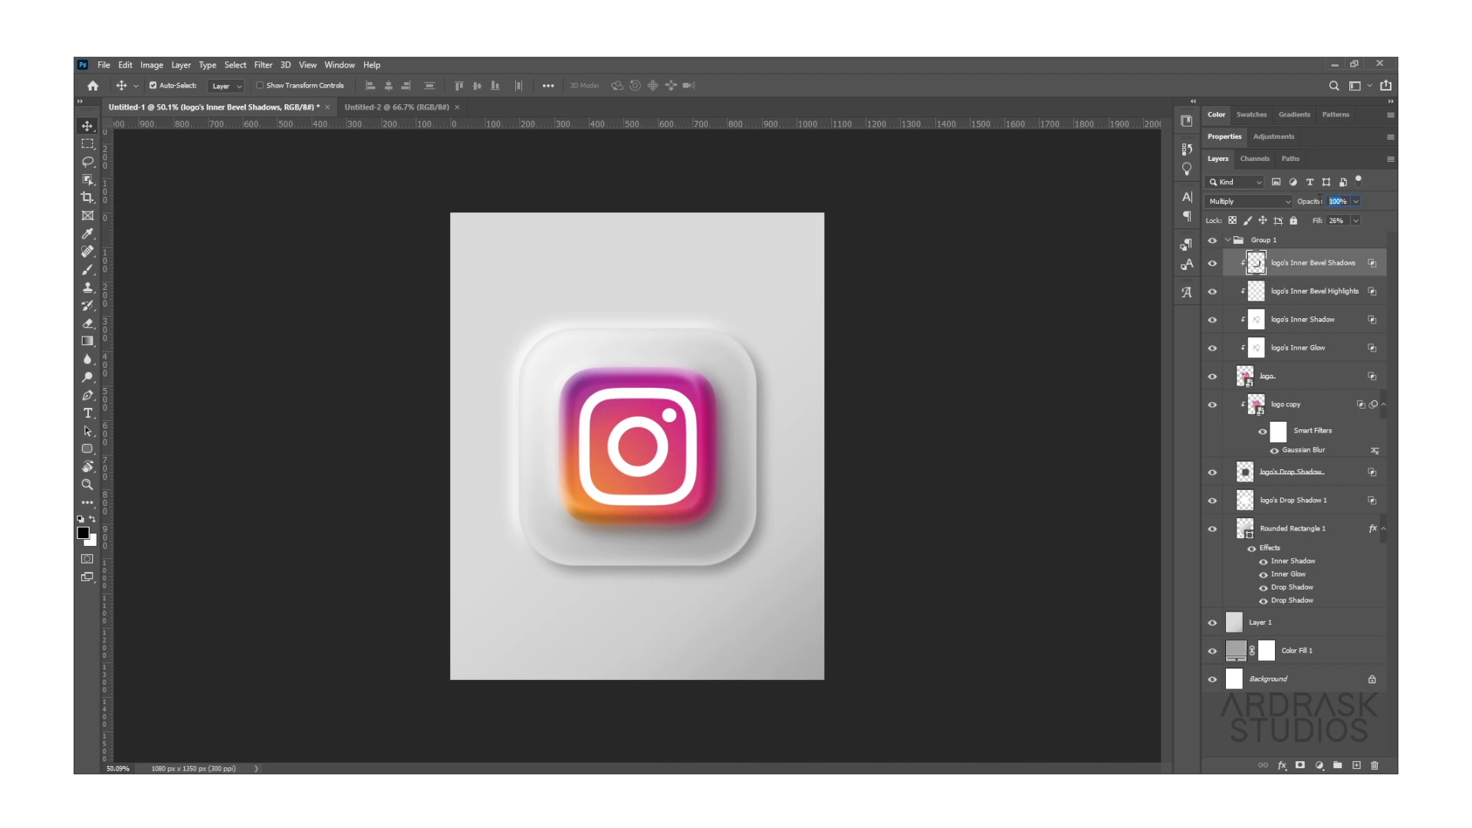
type("65")
key("Return")
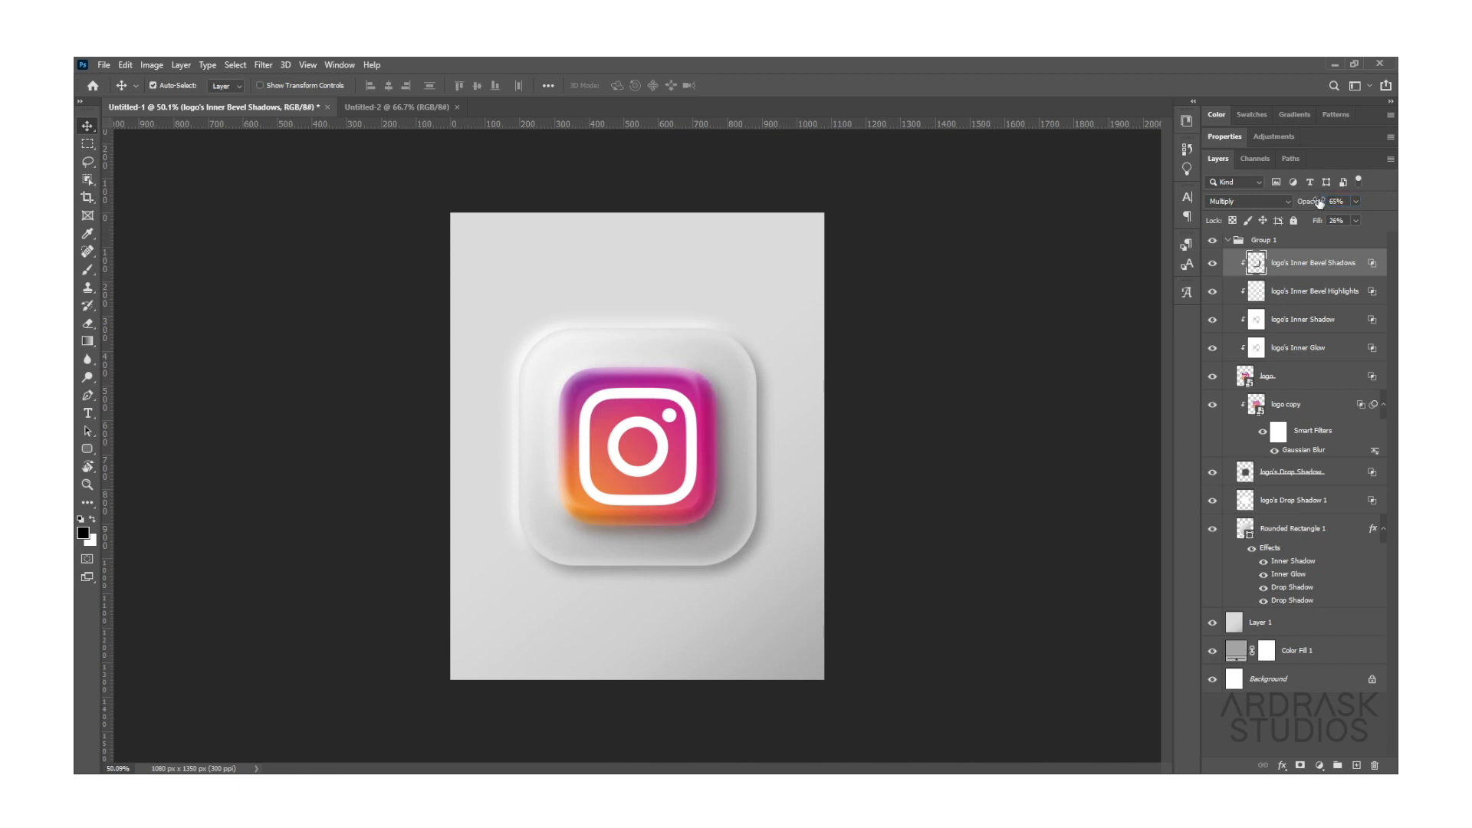
left_click(1304, 322)
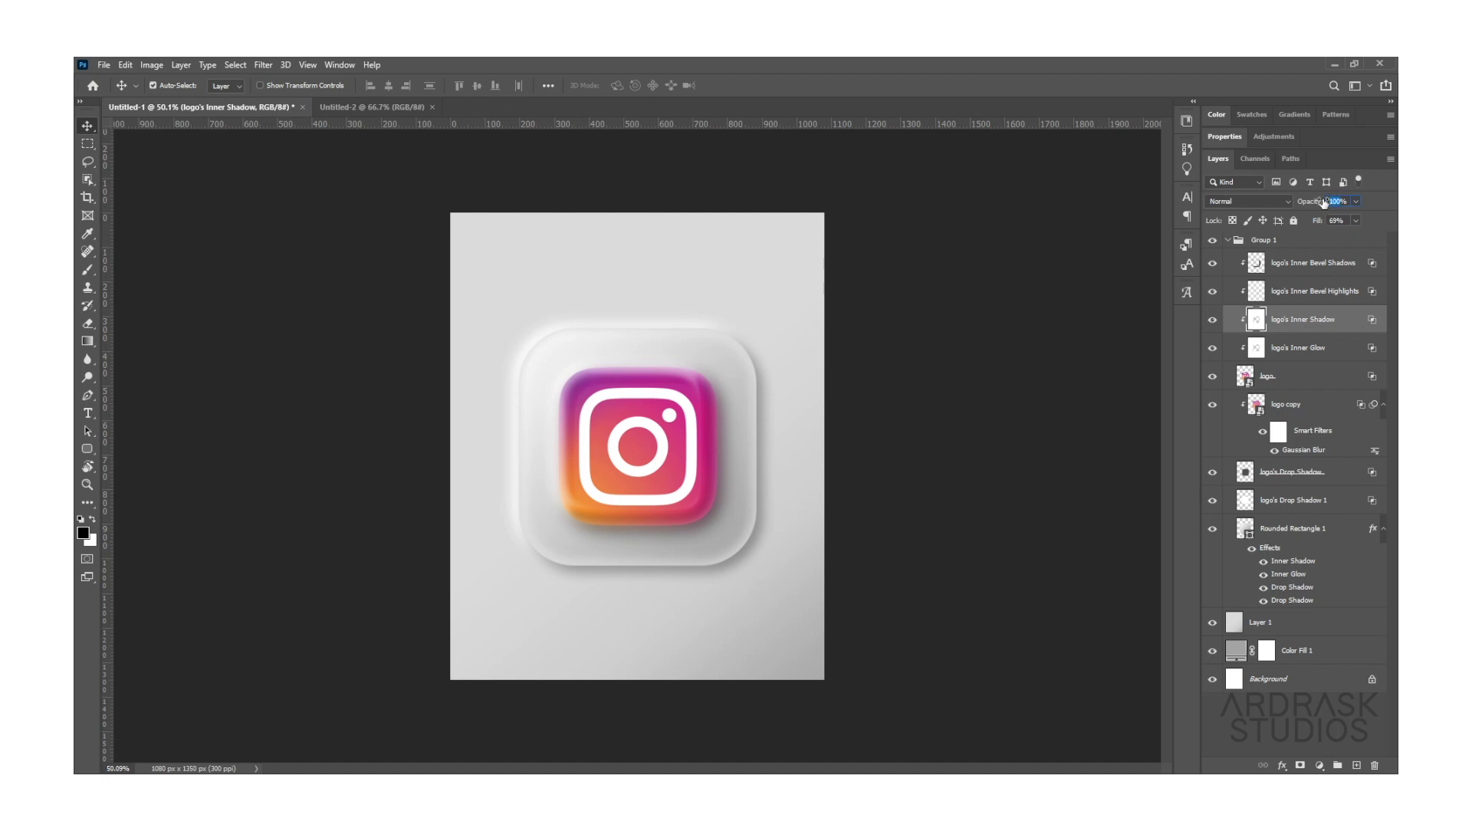
type("56")
type("0")
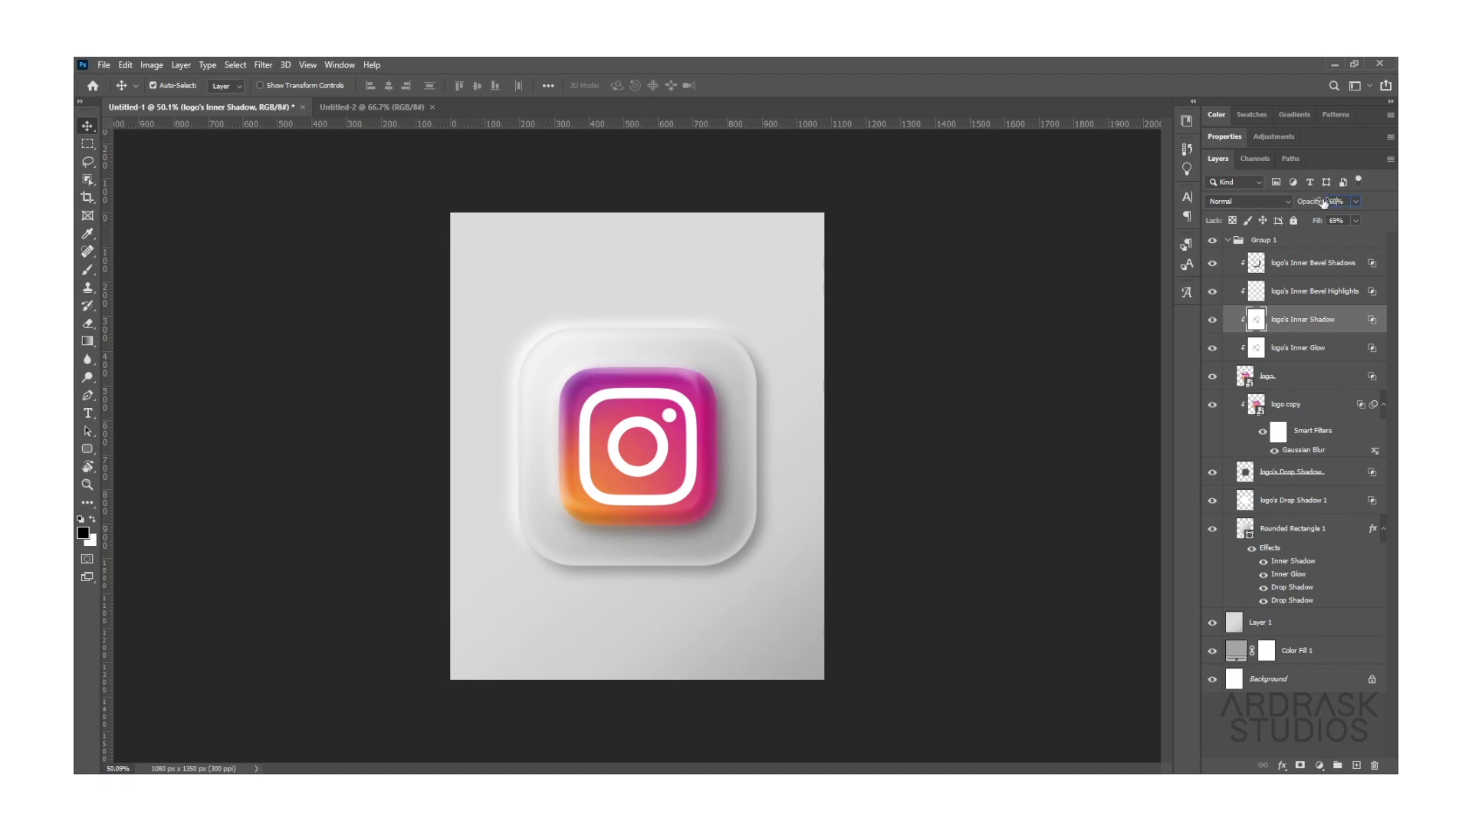